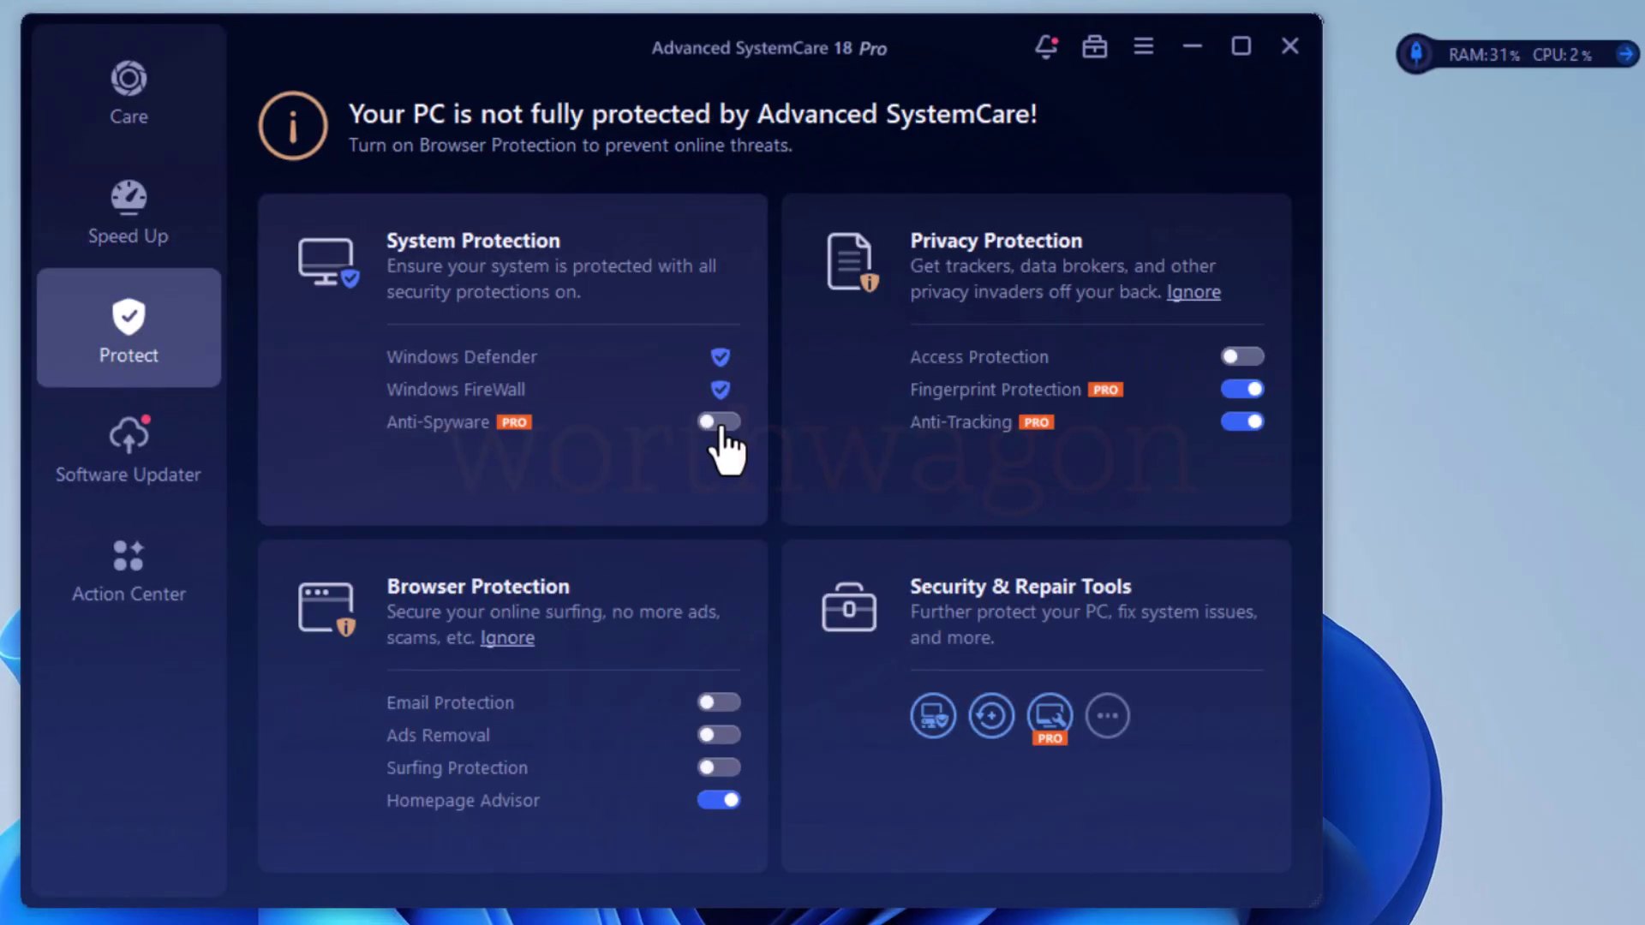
Step: Switch on the Anti-Spyware and Access Protection toggles on the Protect page
click(720, 421)
click(1252, 362)
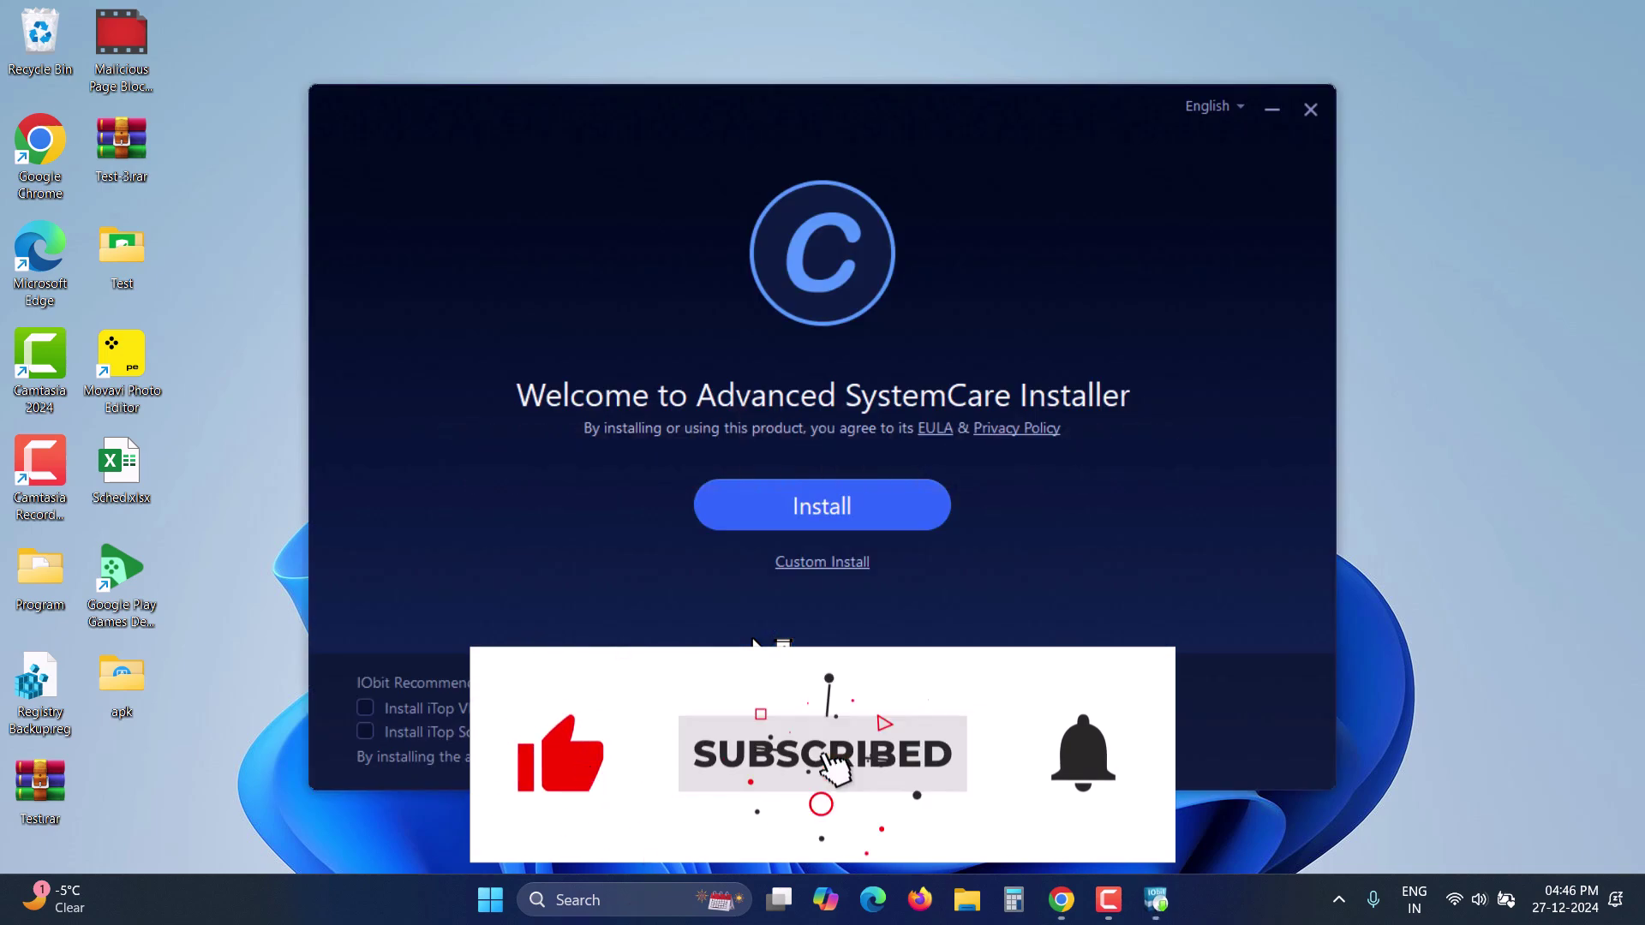
Step: Custom-install Advanced SystemCare, accepting the offers agreement and declining iTop Easy Desktop, then launch it
click(826, 564)
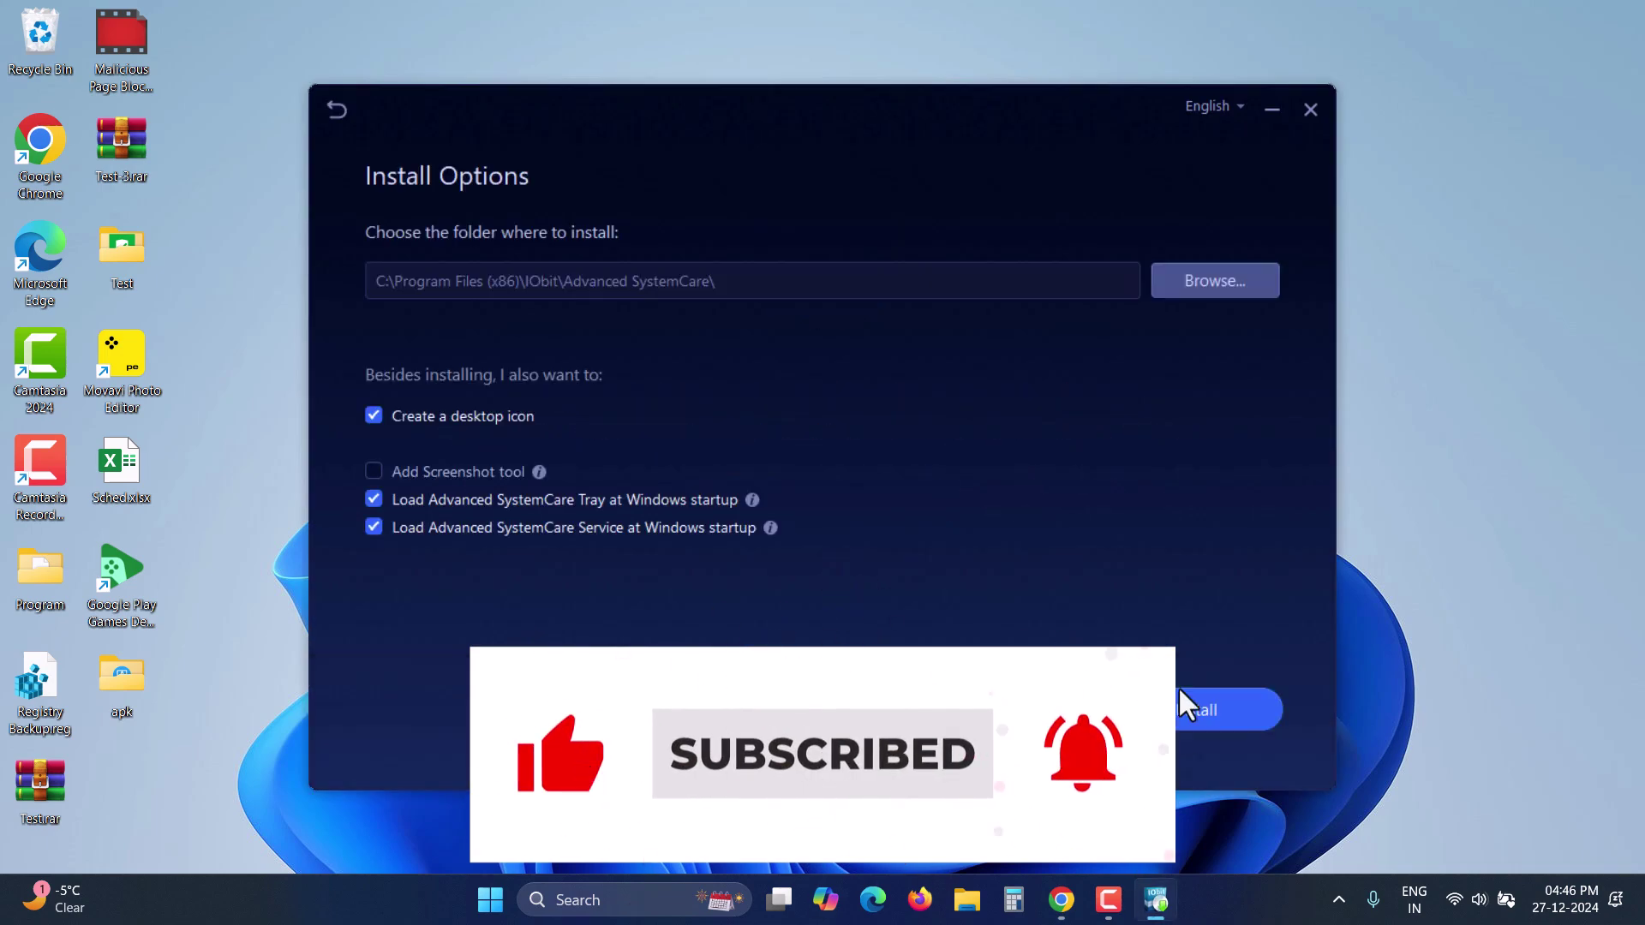
click(1215, 700)
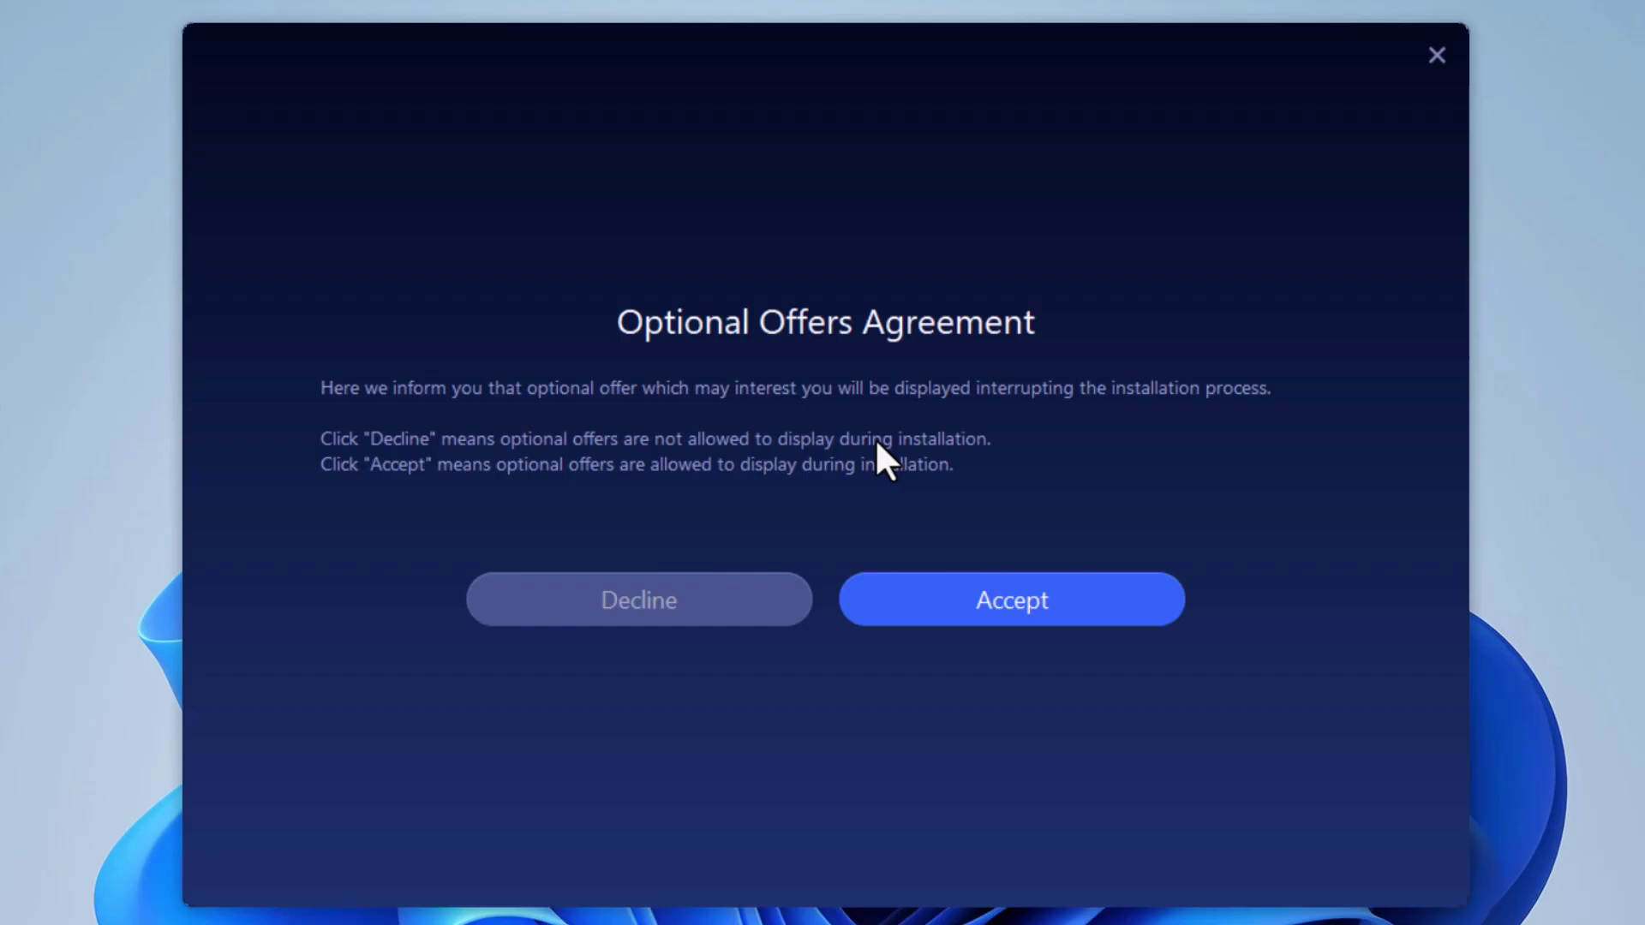
click(1048, 608)
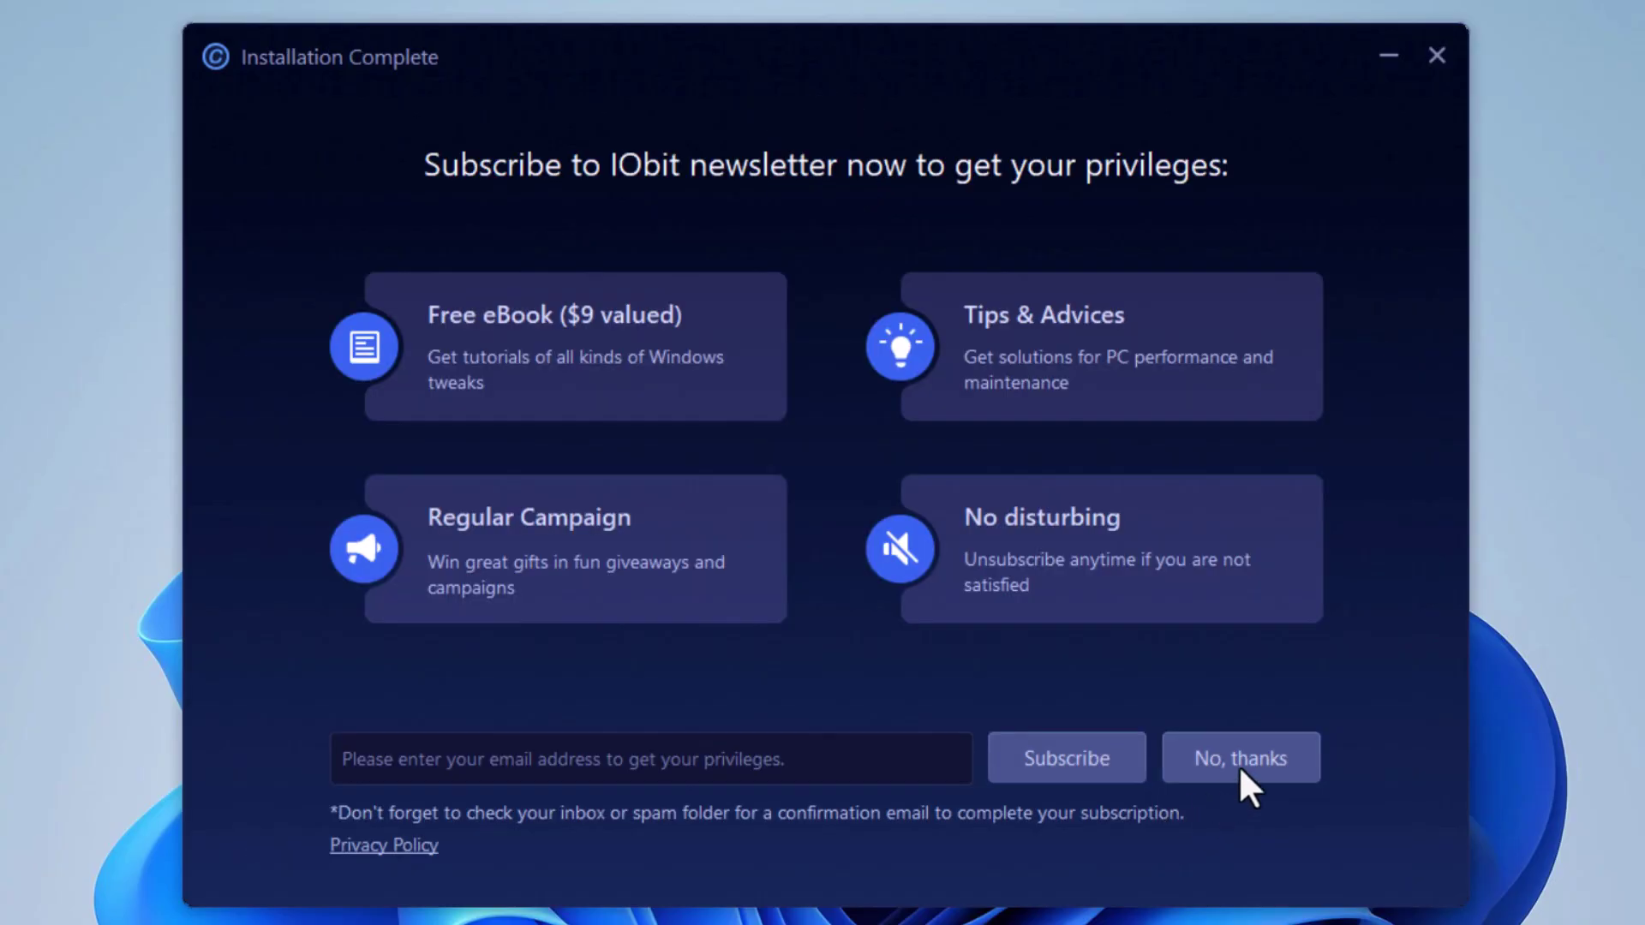
click(1238, 765)
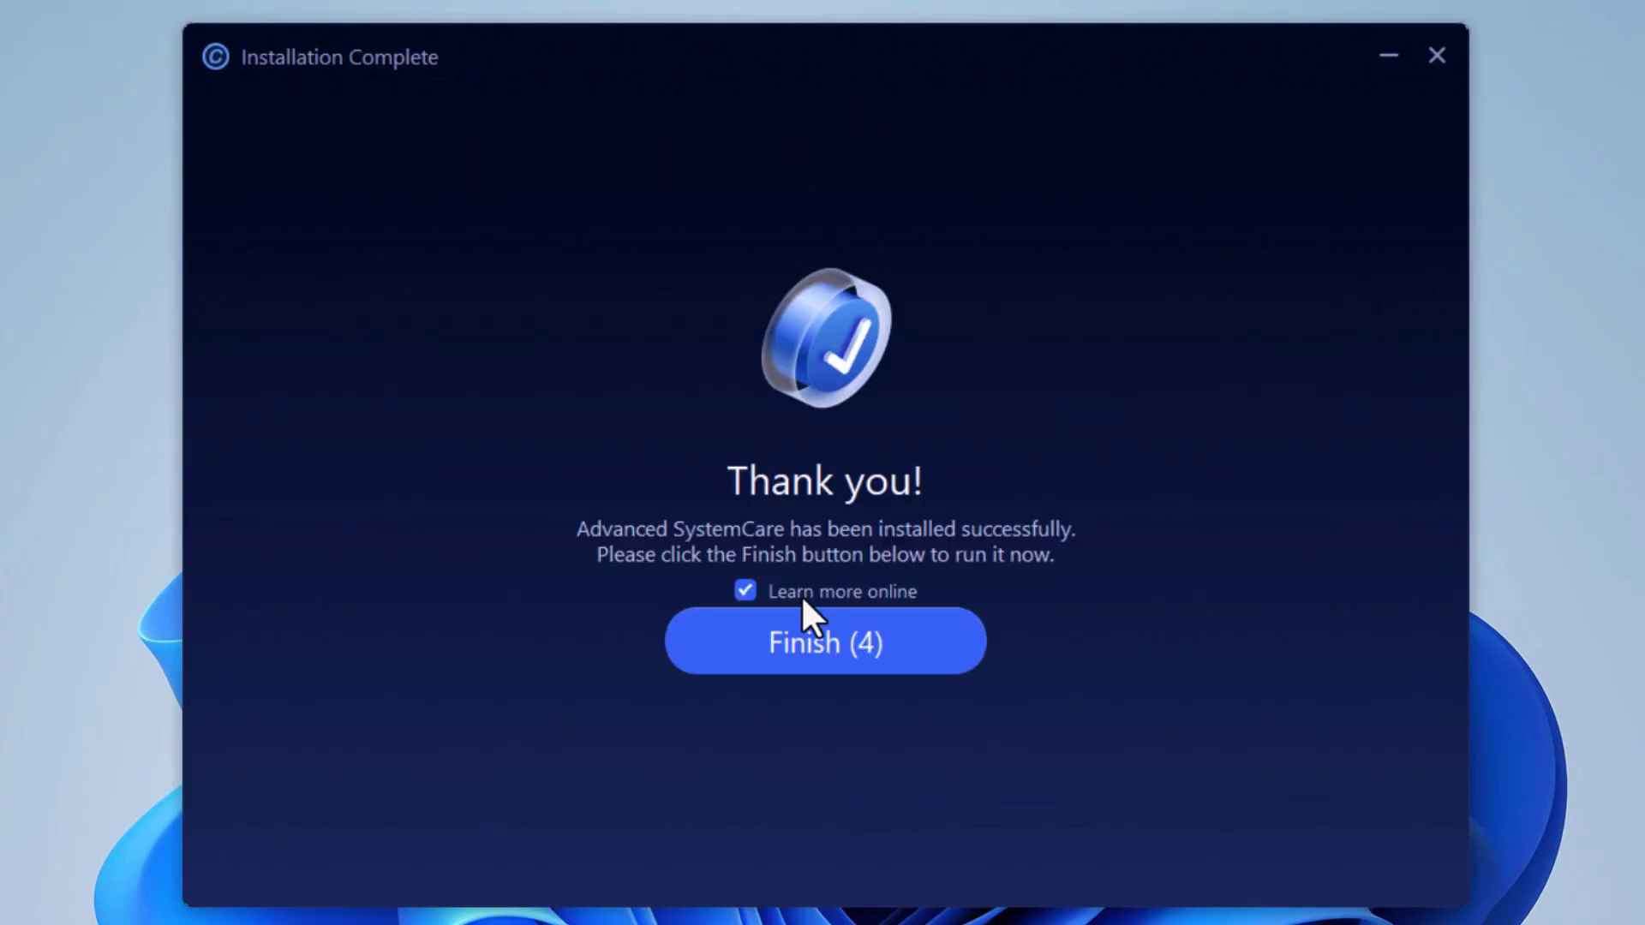
click(842, 647)
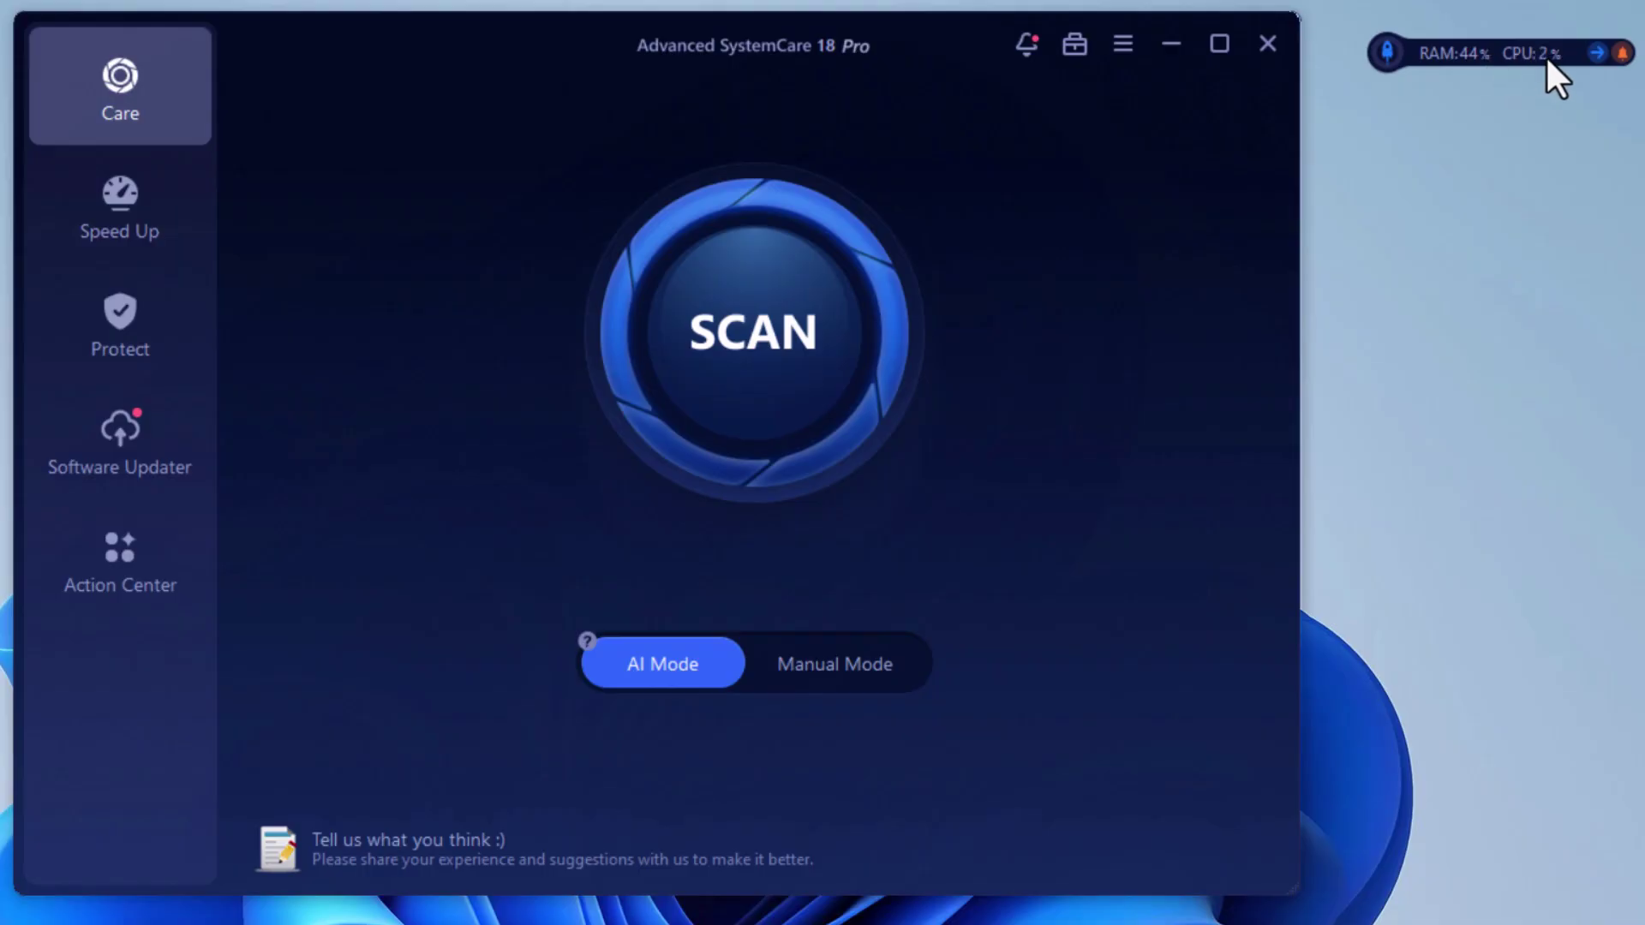
Step: Release RAM from the floating RAM/CPU bar's rocket icon, freeing 1.7 GB
click(1387, 62)
Step: Expand Performance Monitor, view its CPU, Disk and Metrics lists, then collapse it to the compact bar
click(1574, 60)
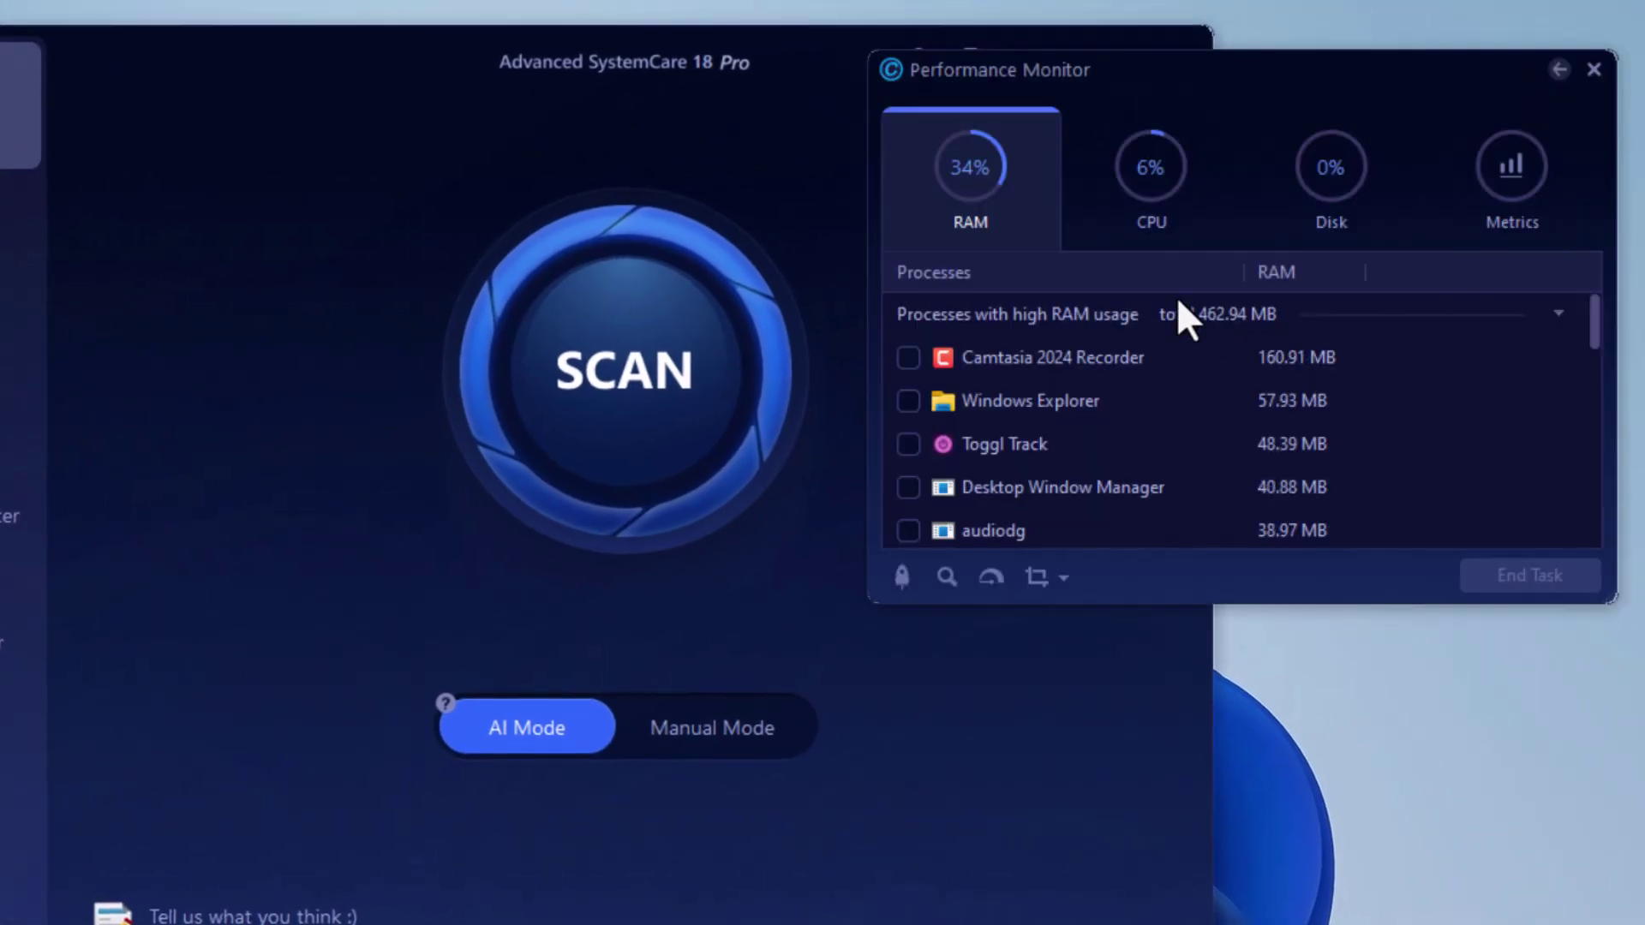
scroll(1014, 487, down, 5)
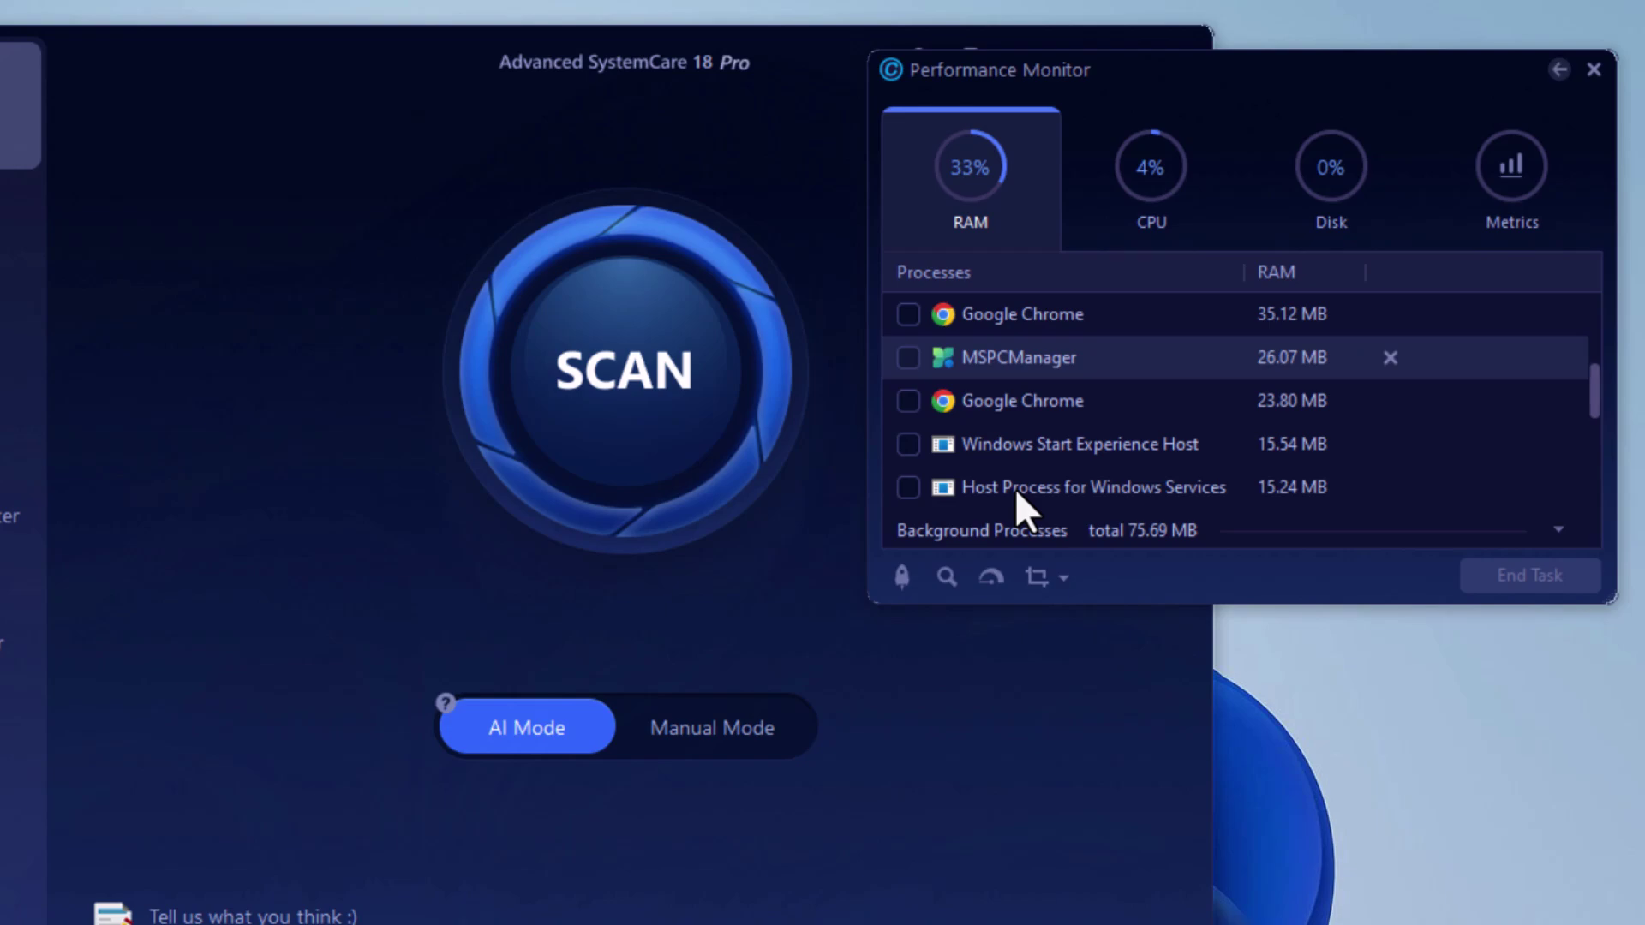
scroll(1016, 488, down, 3)
scroll(1017, 489, down, 3)
scroll(1020, 498, up, 10)
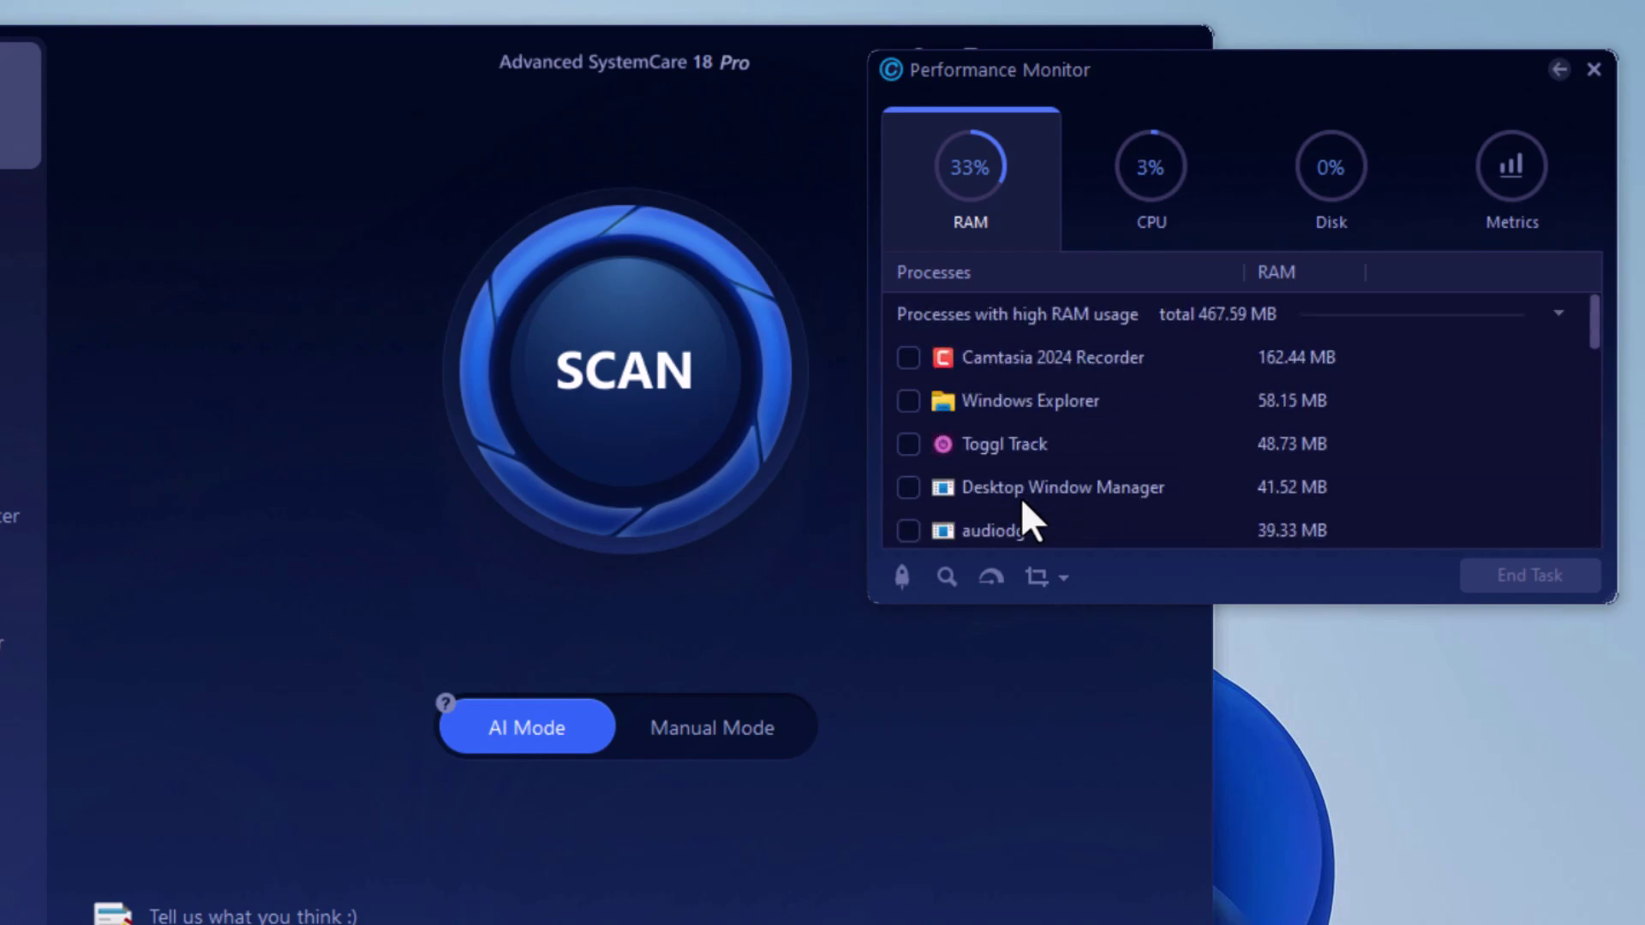
click(1156, 206)
click(1342, 193)
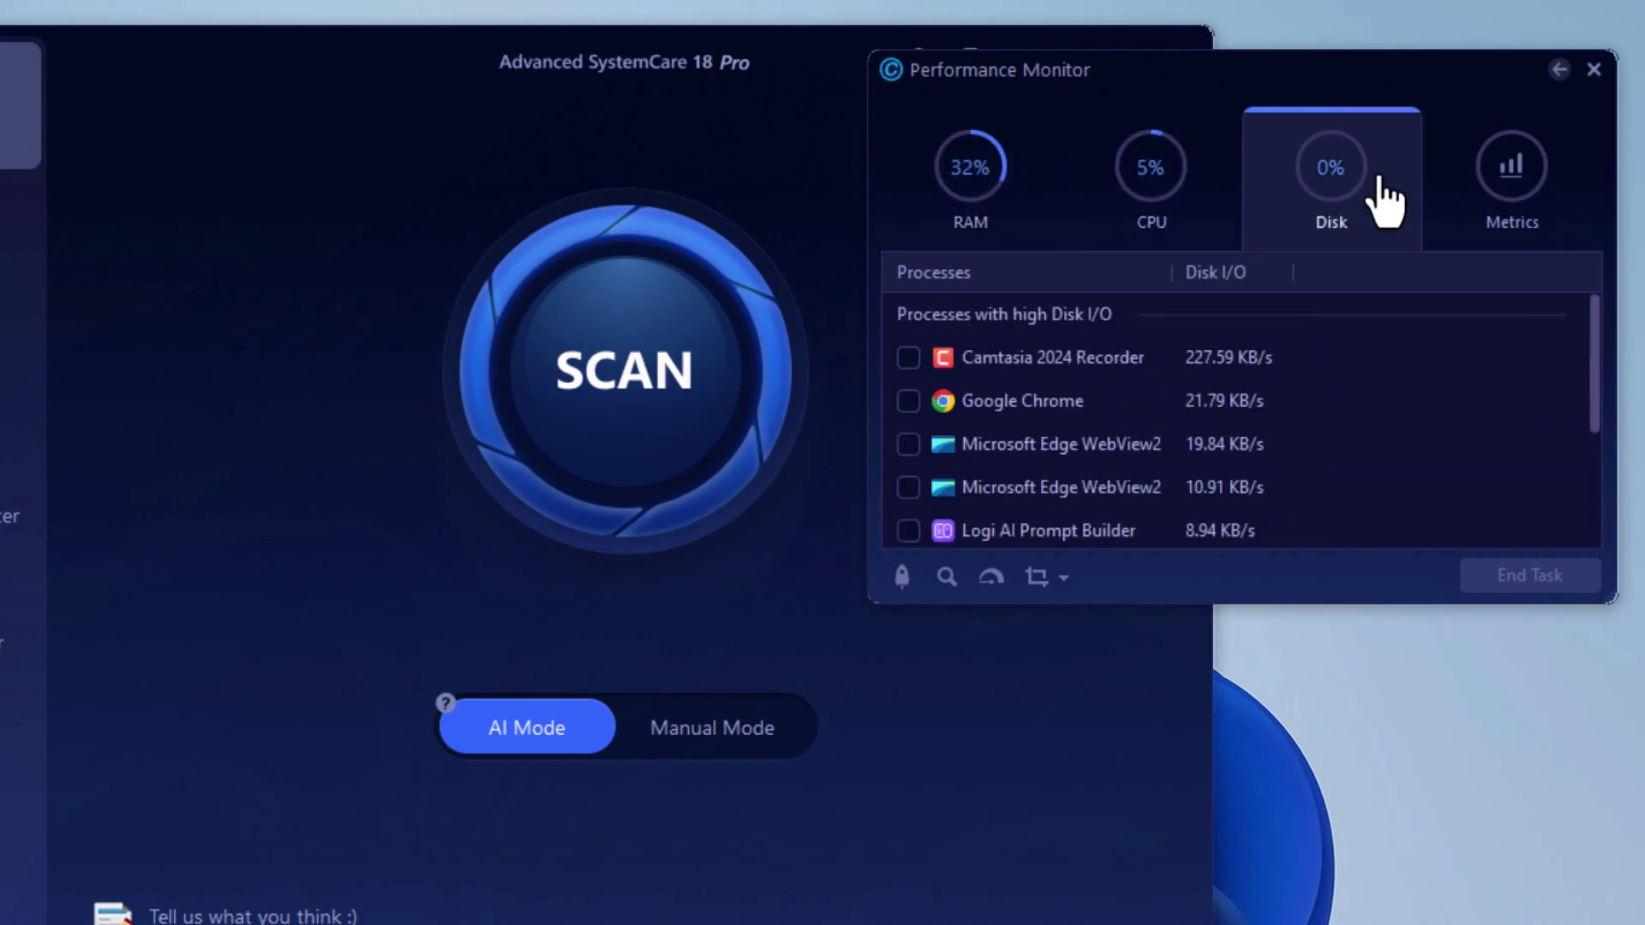
click(1501, 176)
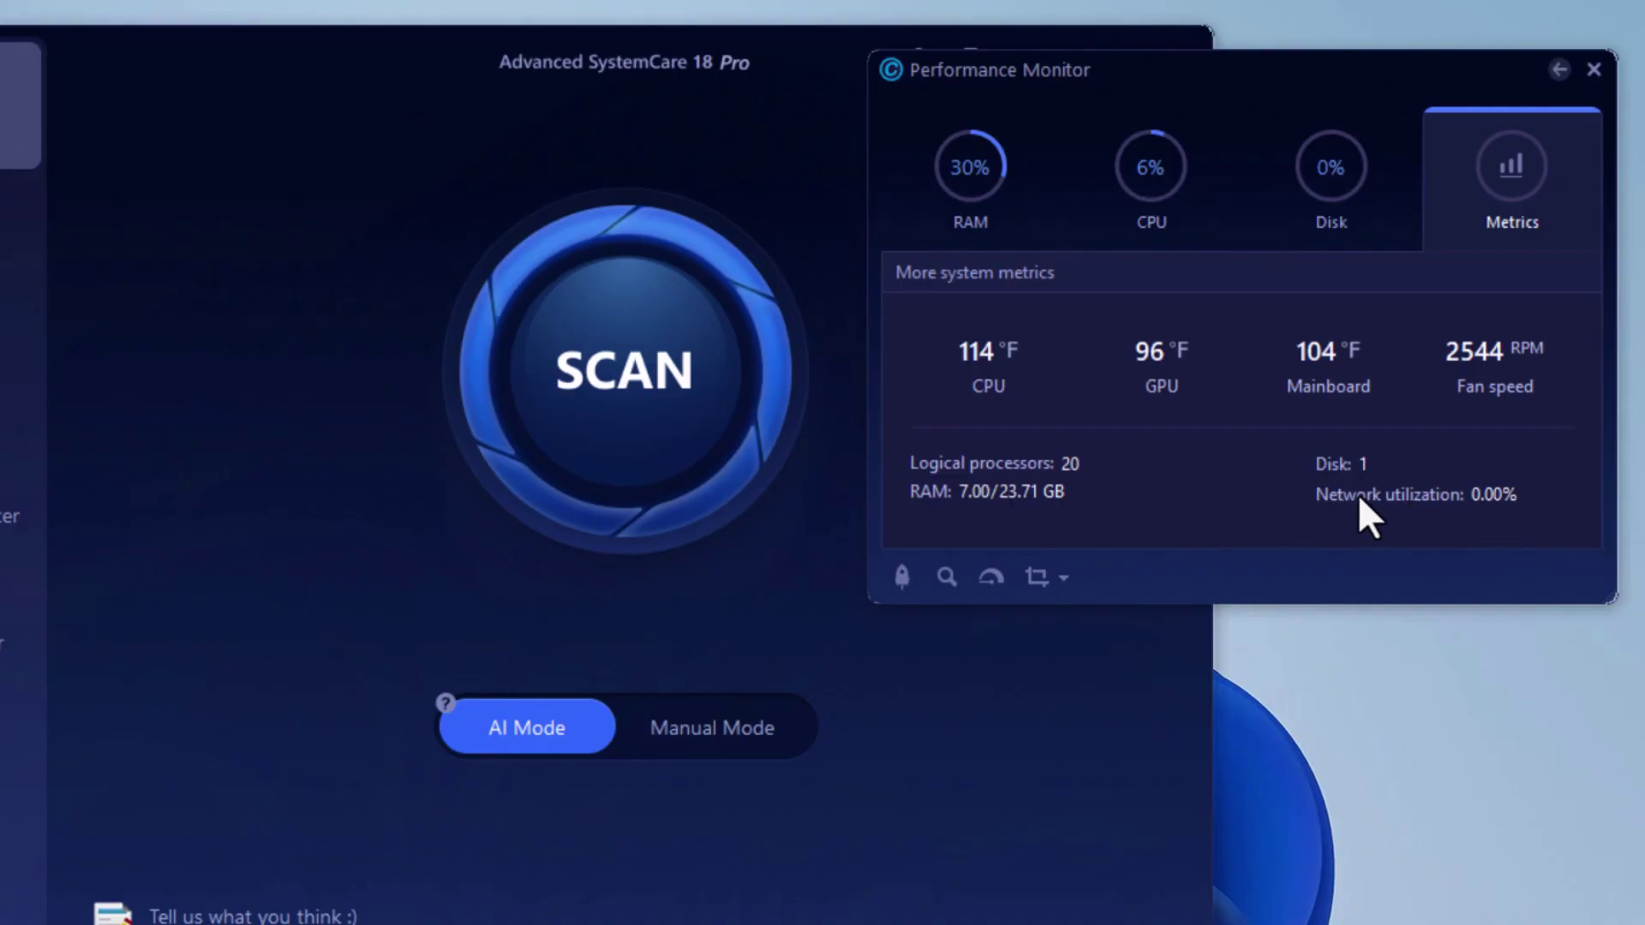
click(1559, 71)
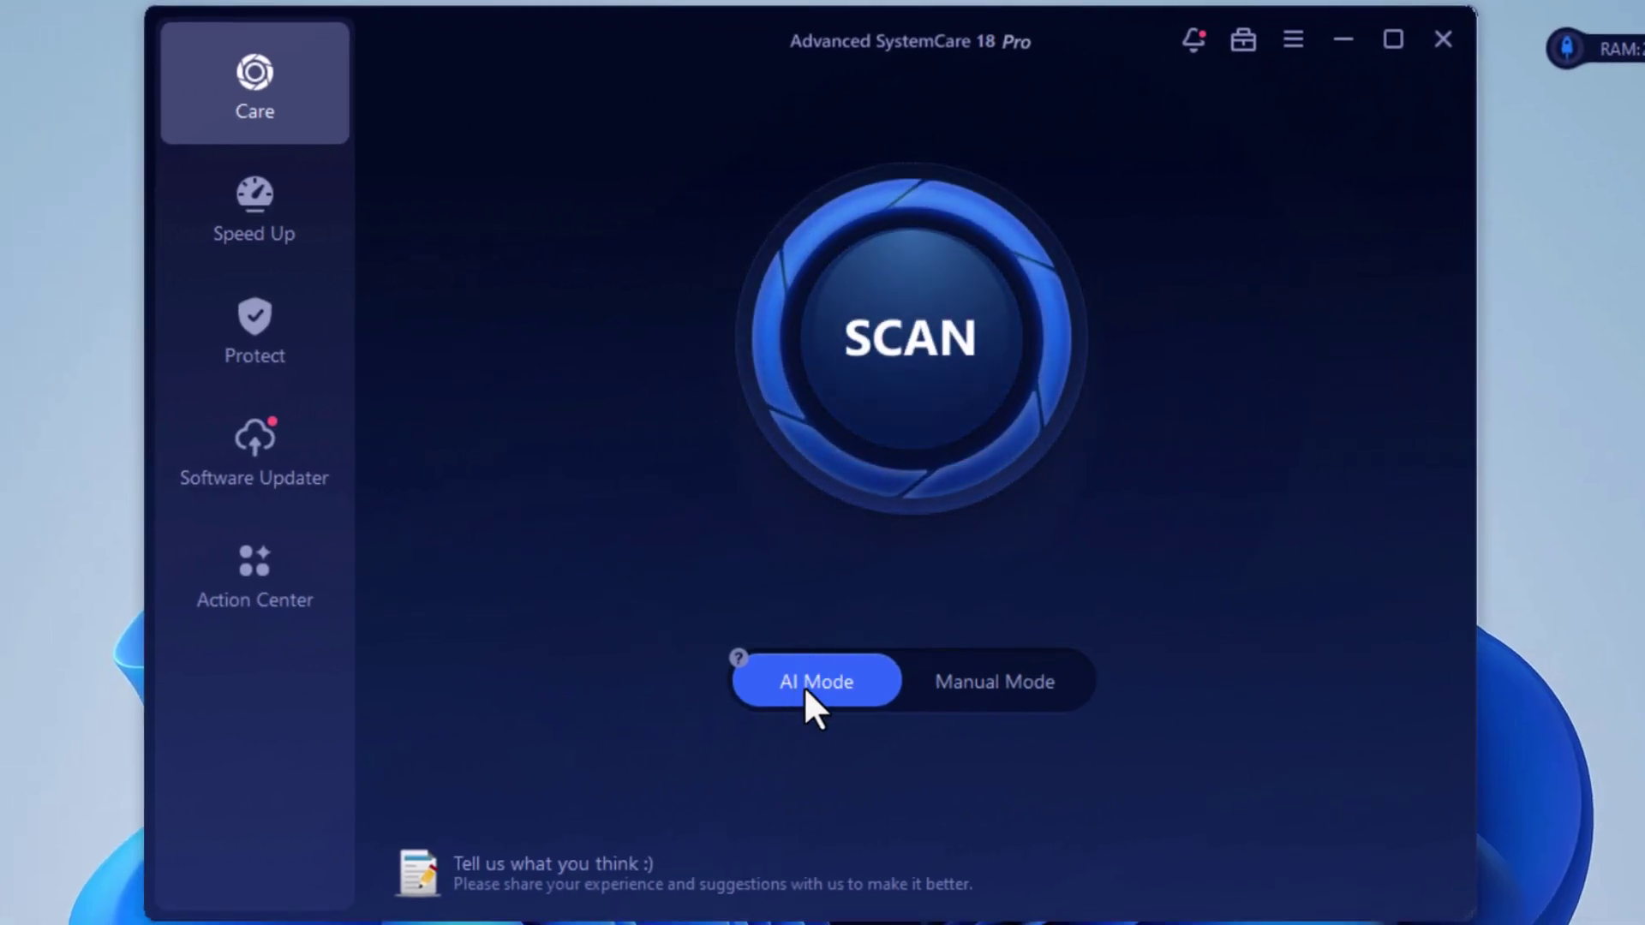
mouse_move(445, 705)
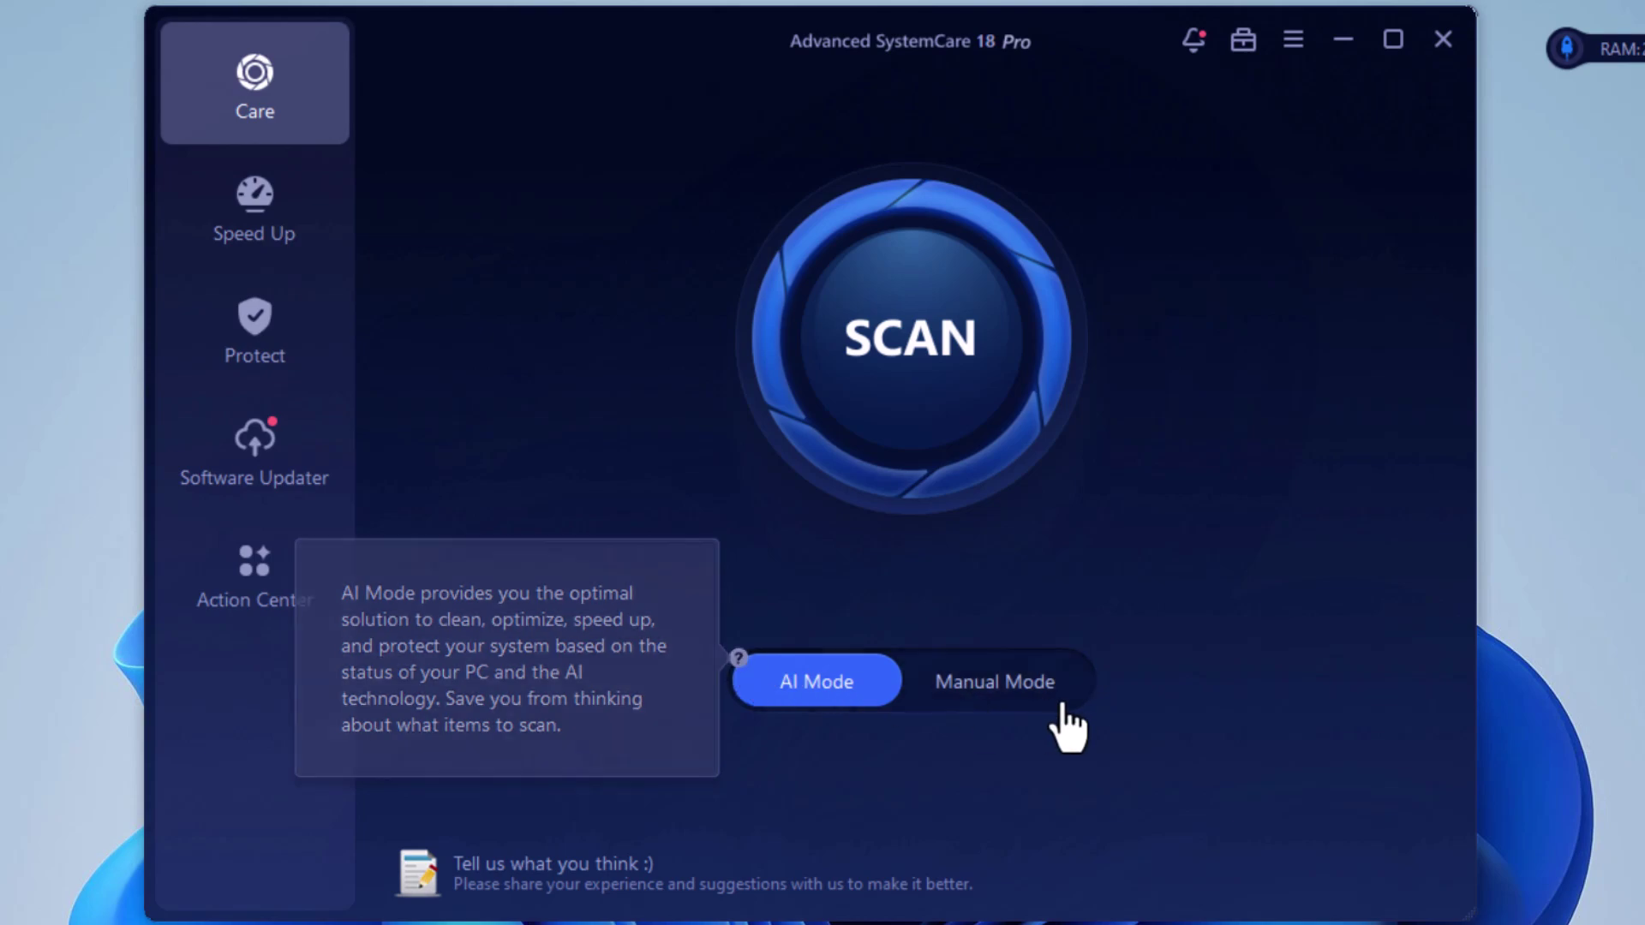
click(1029, 692)
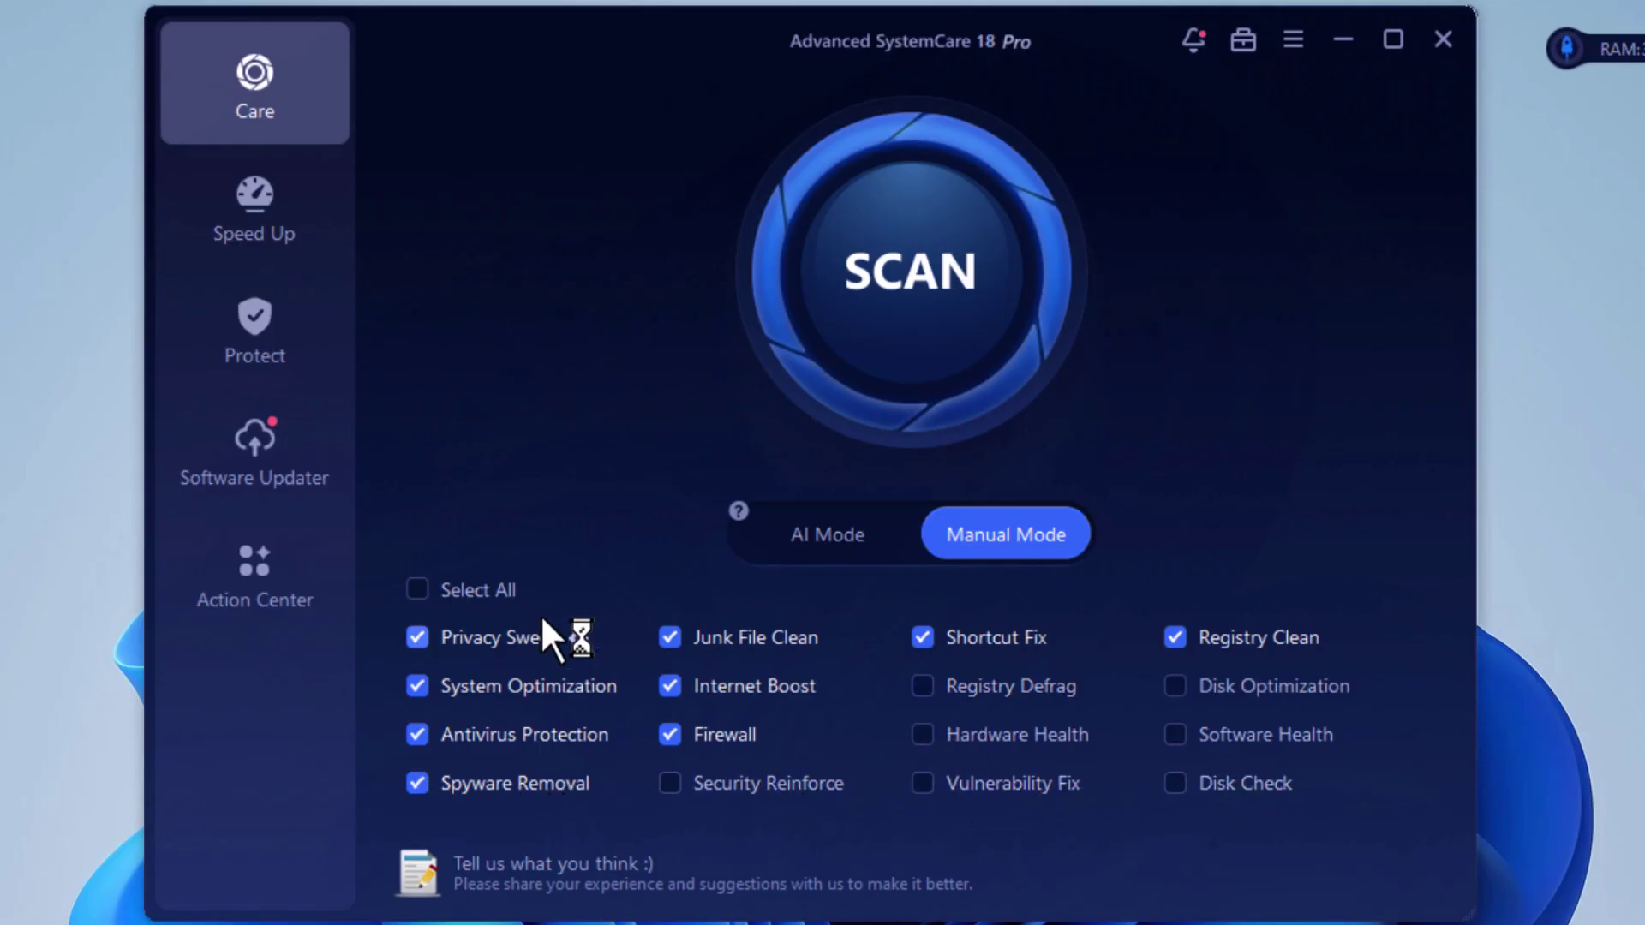
click(473, 588)
click(427, 588)
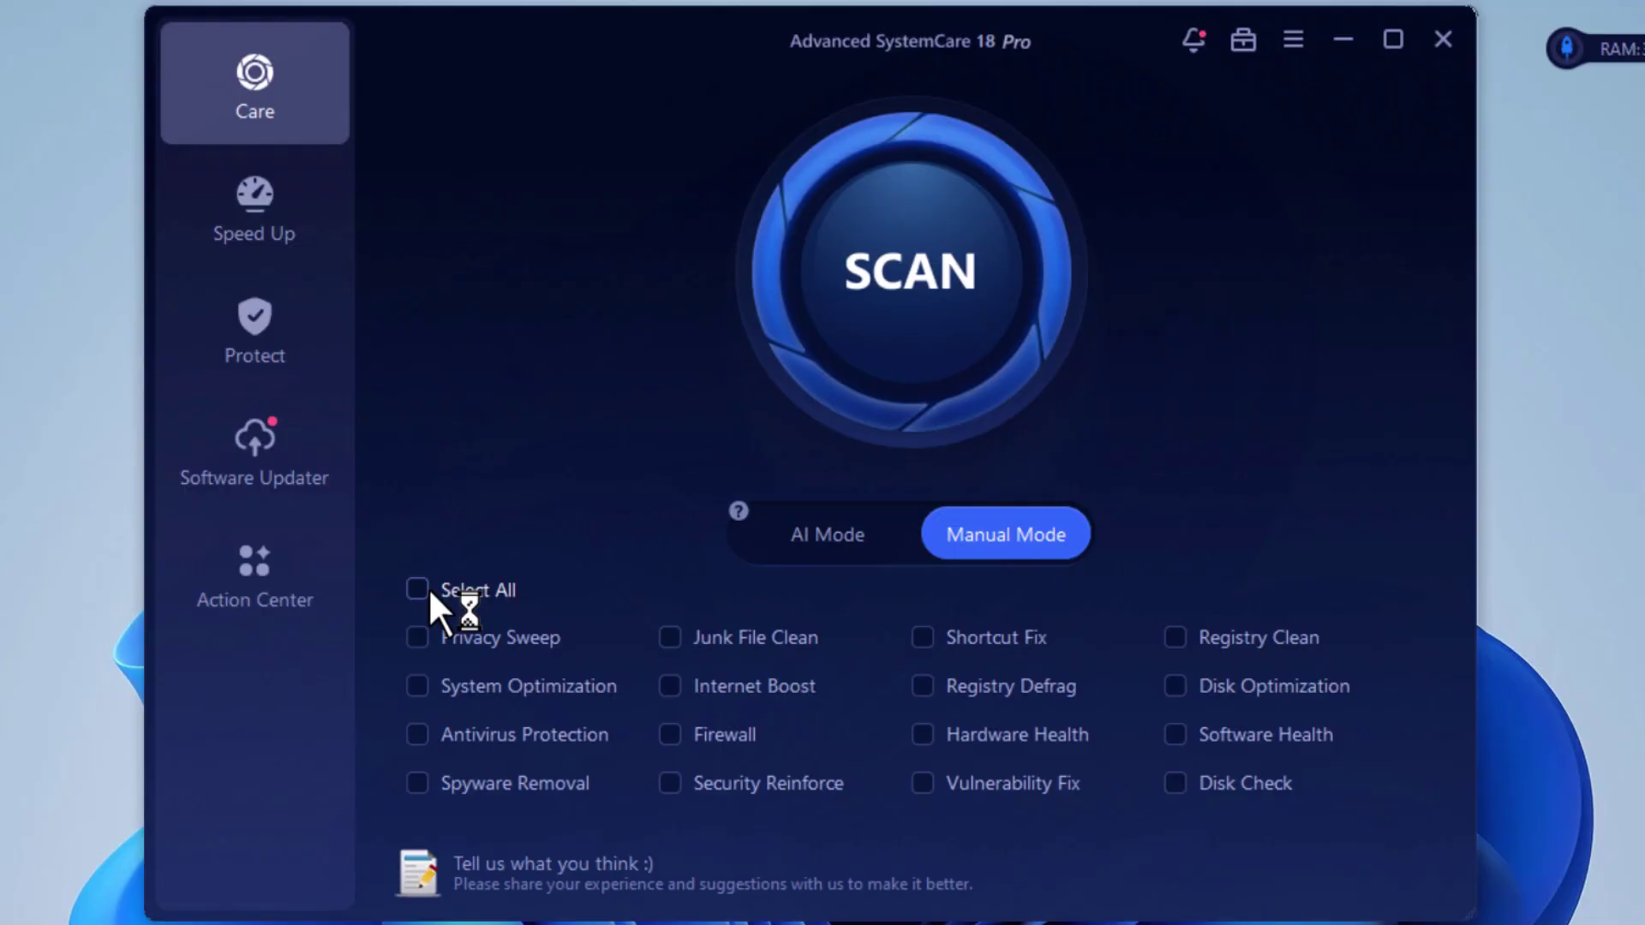
click(791, 553)
click(995, 679)
click(828, 537)
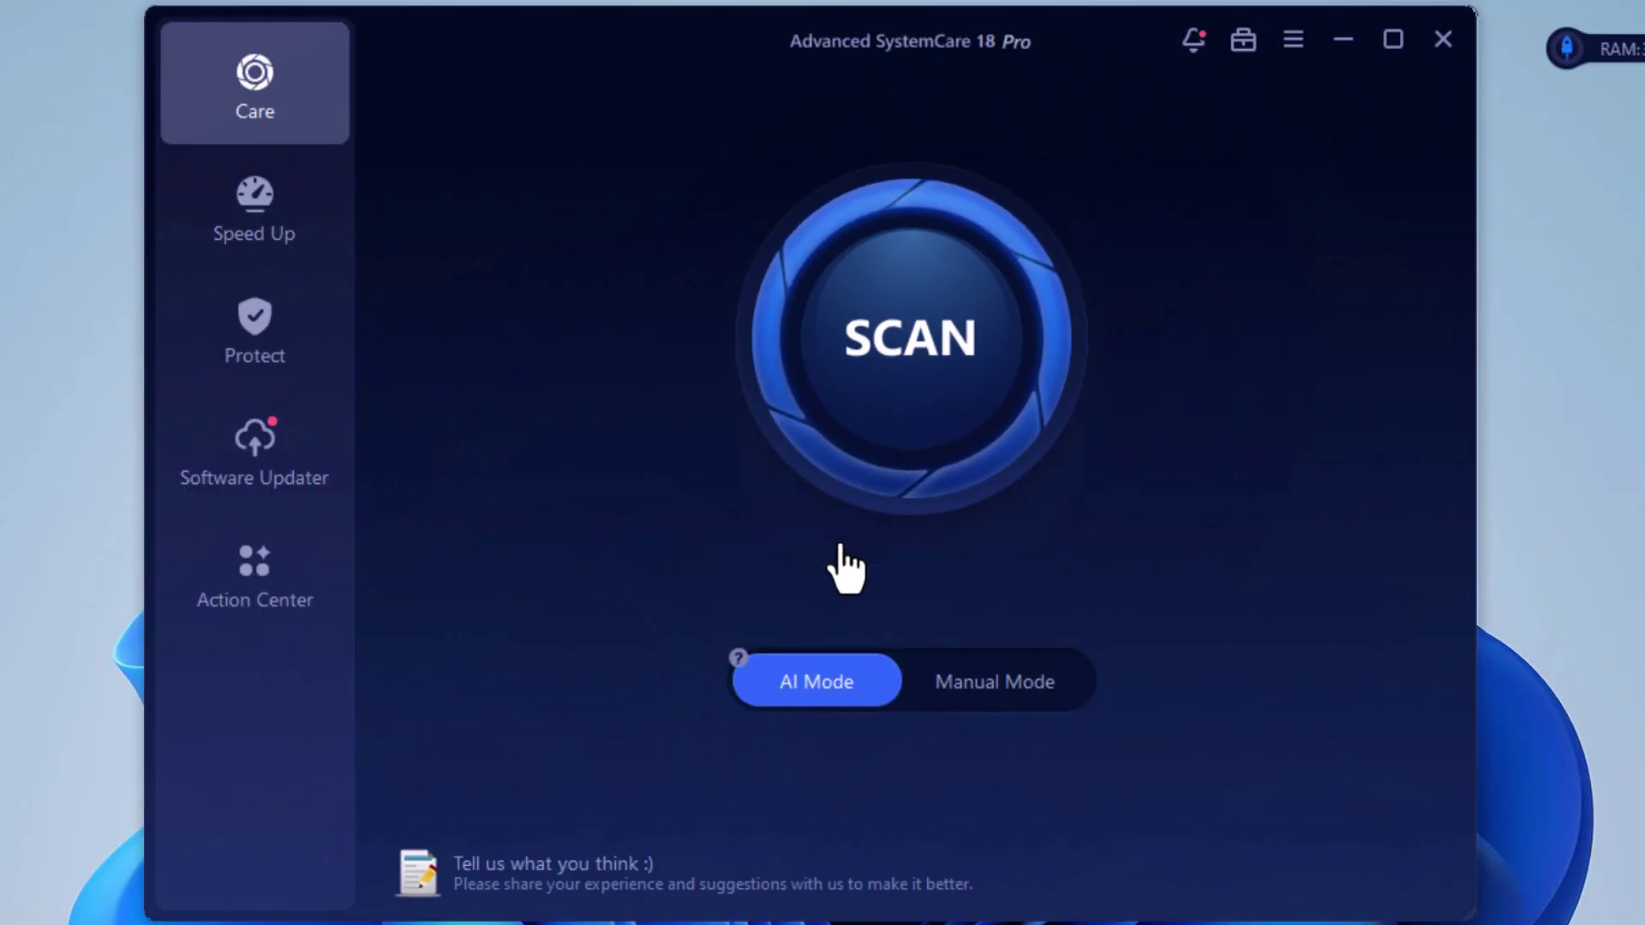
Step: Run the AI Mode scan and dismiss the Auto fix options without choosing one
click(912, 386)
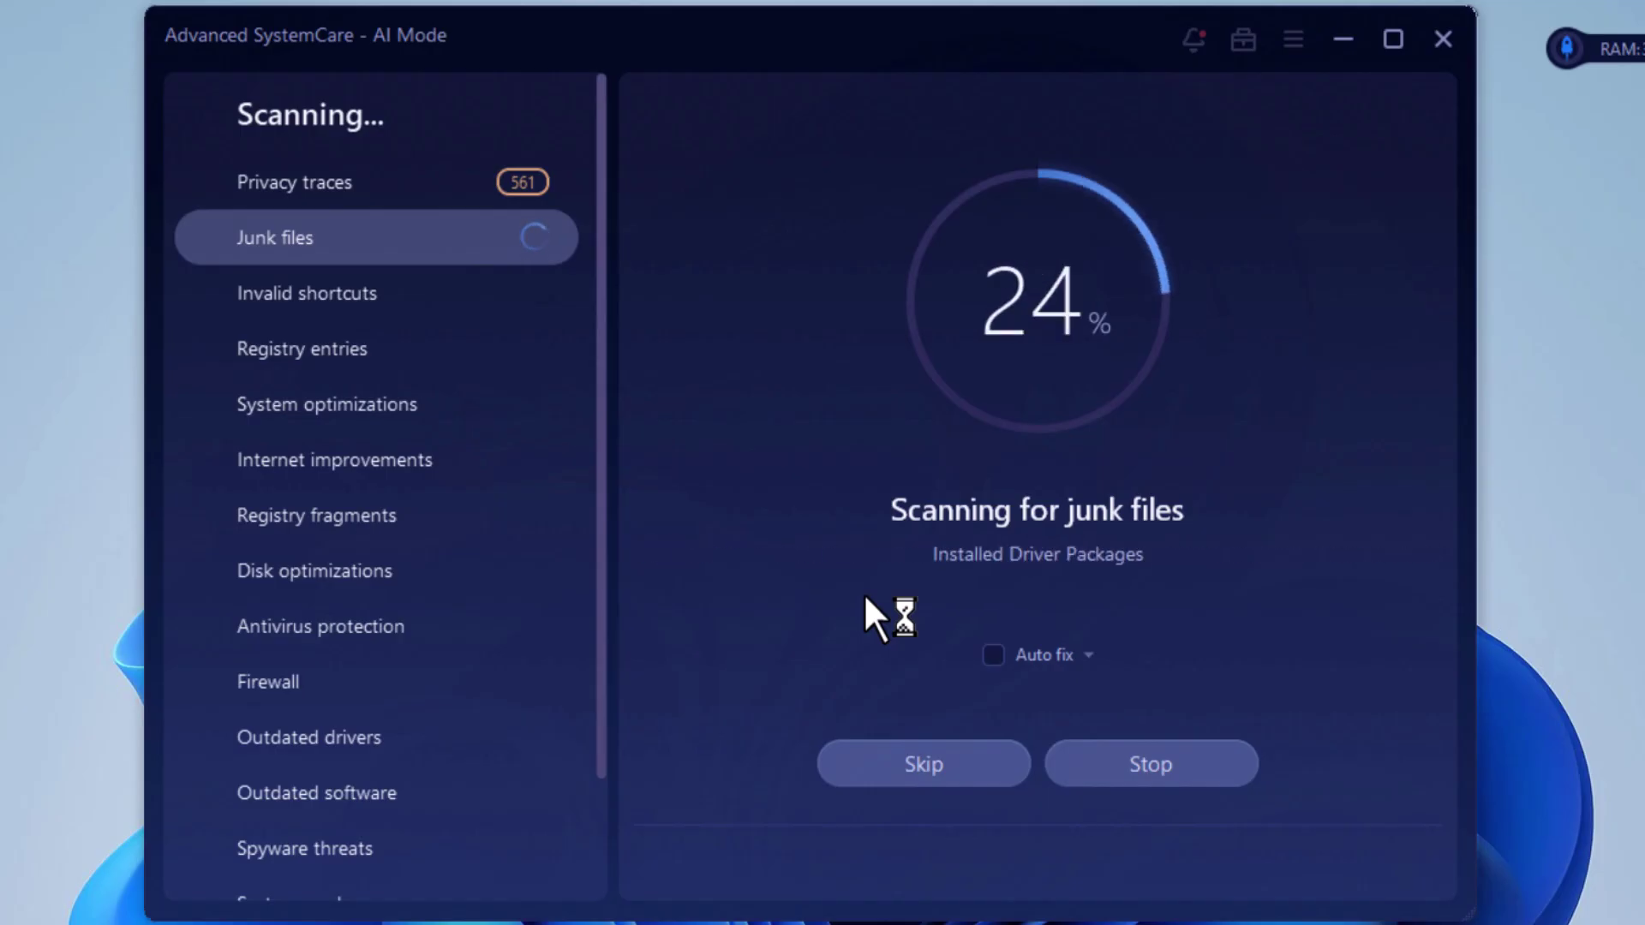
click(1087, 655)
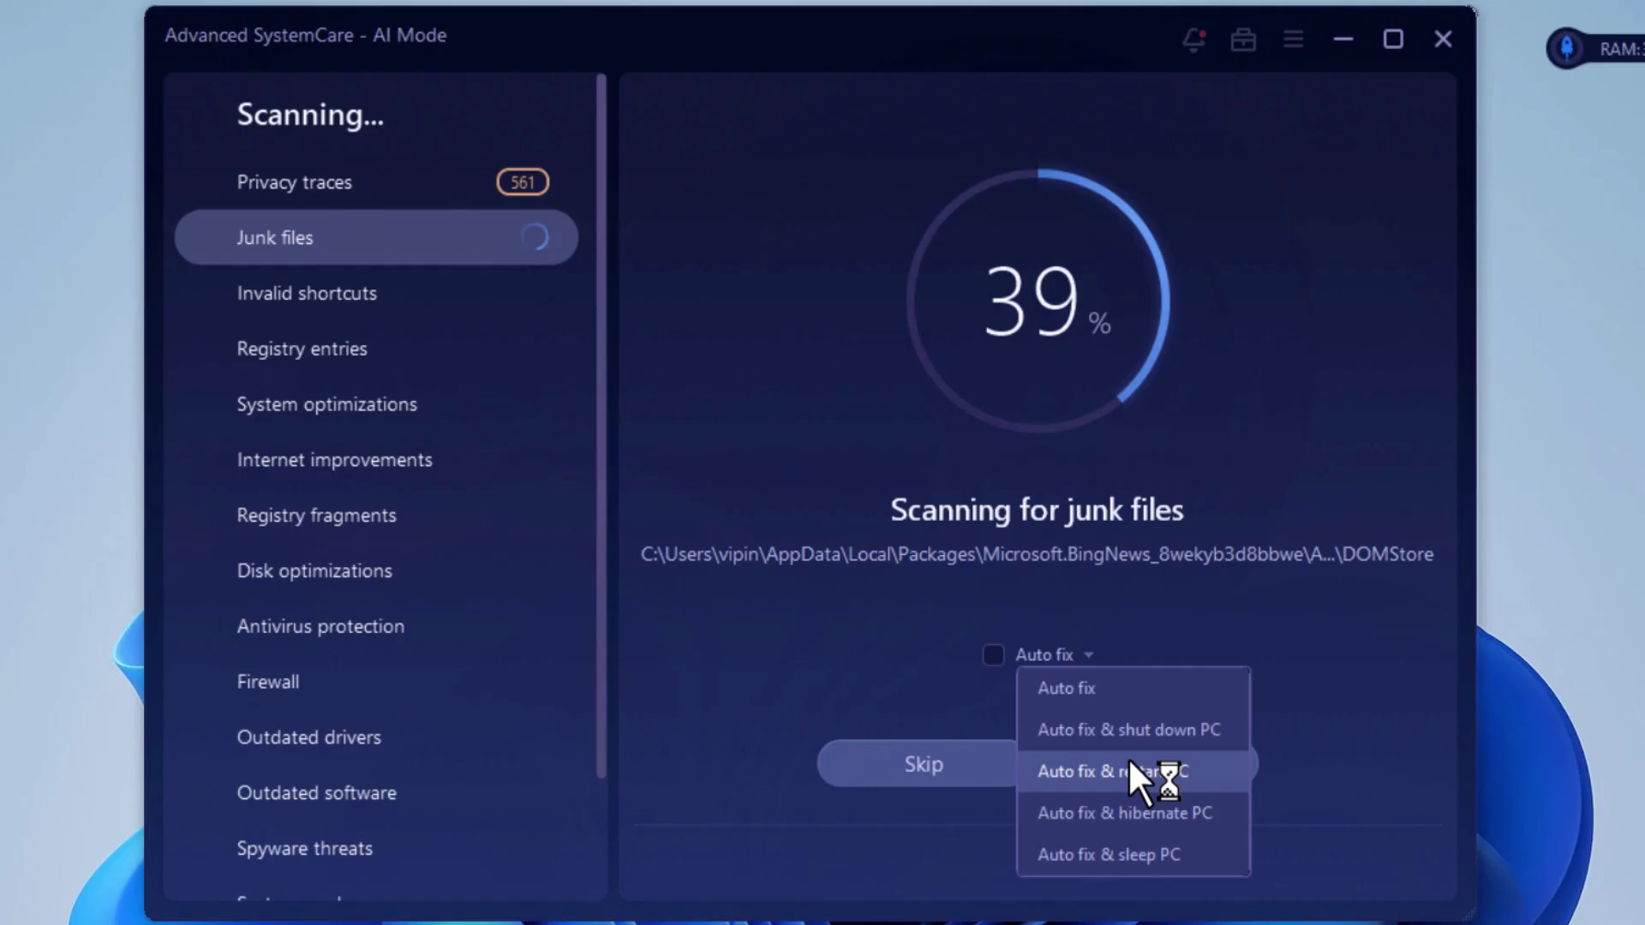
click(806, 668)
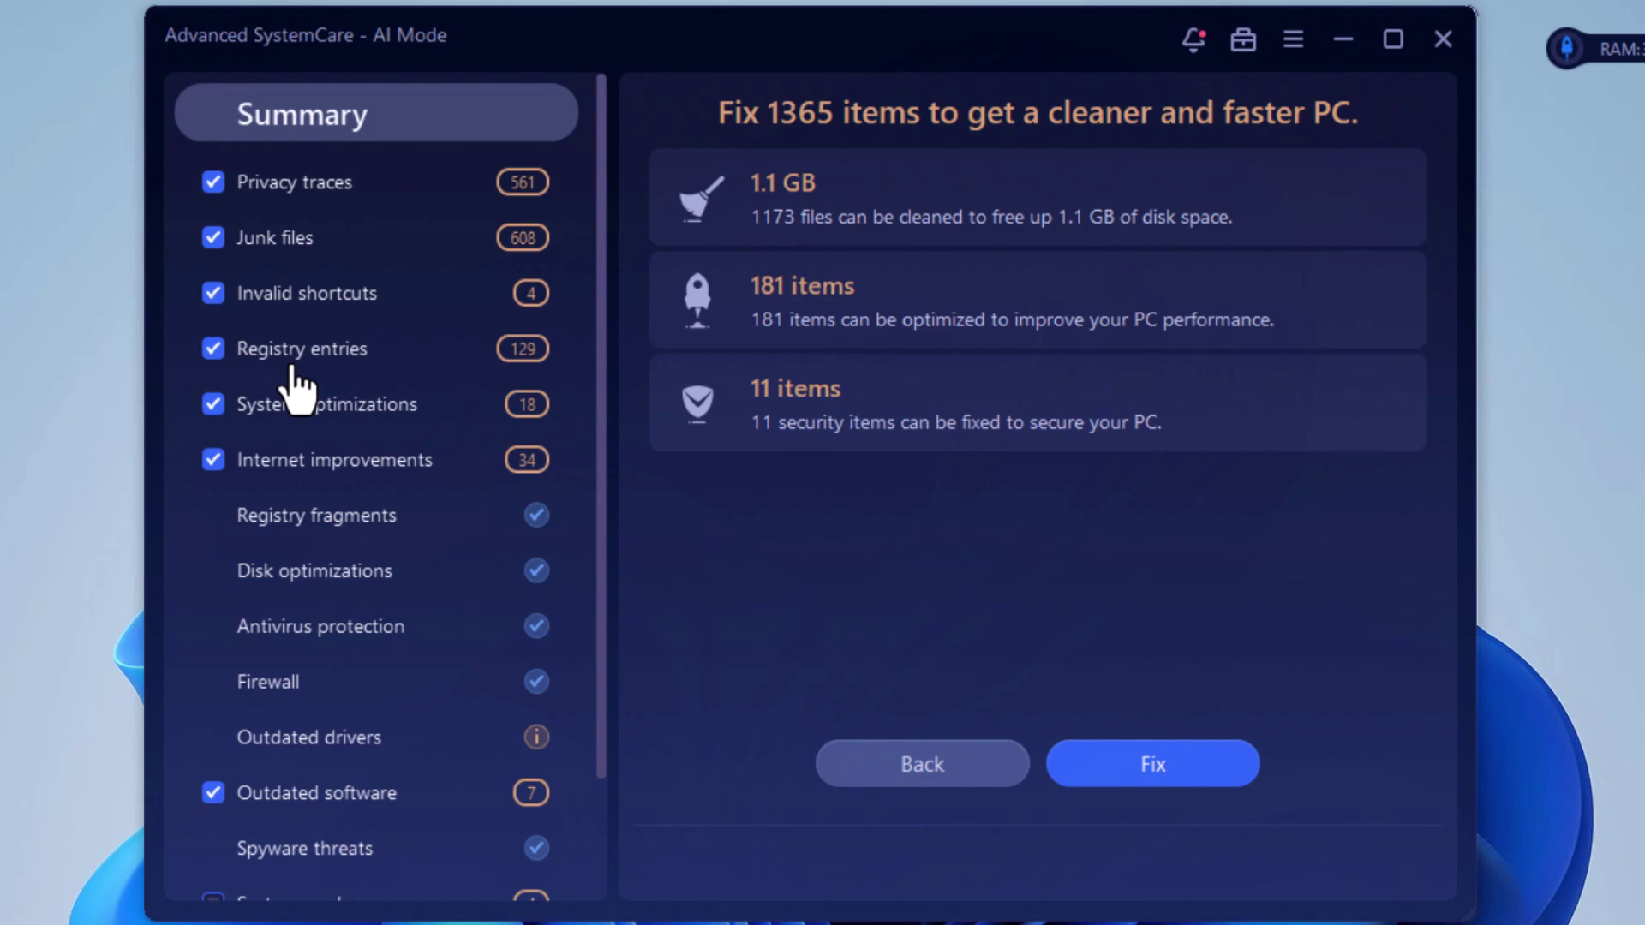
scroll(369, 585, down, 2)
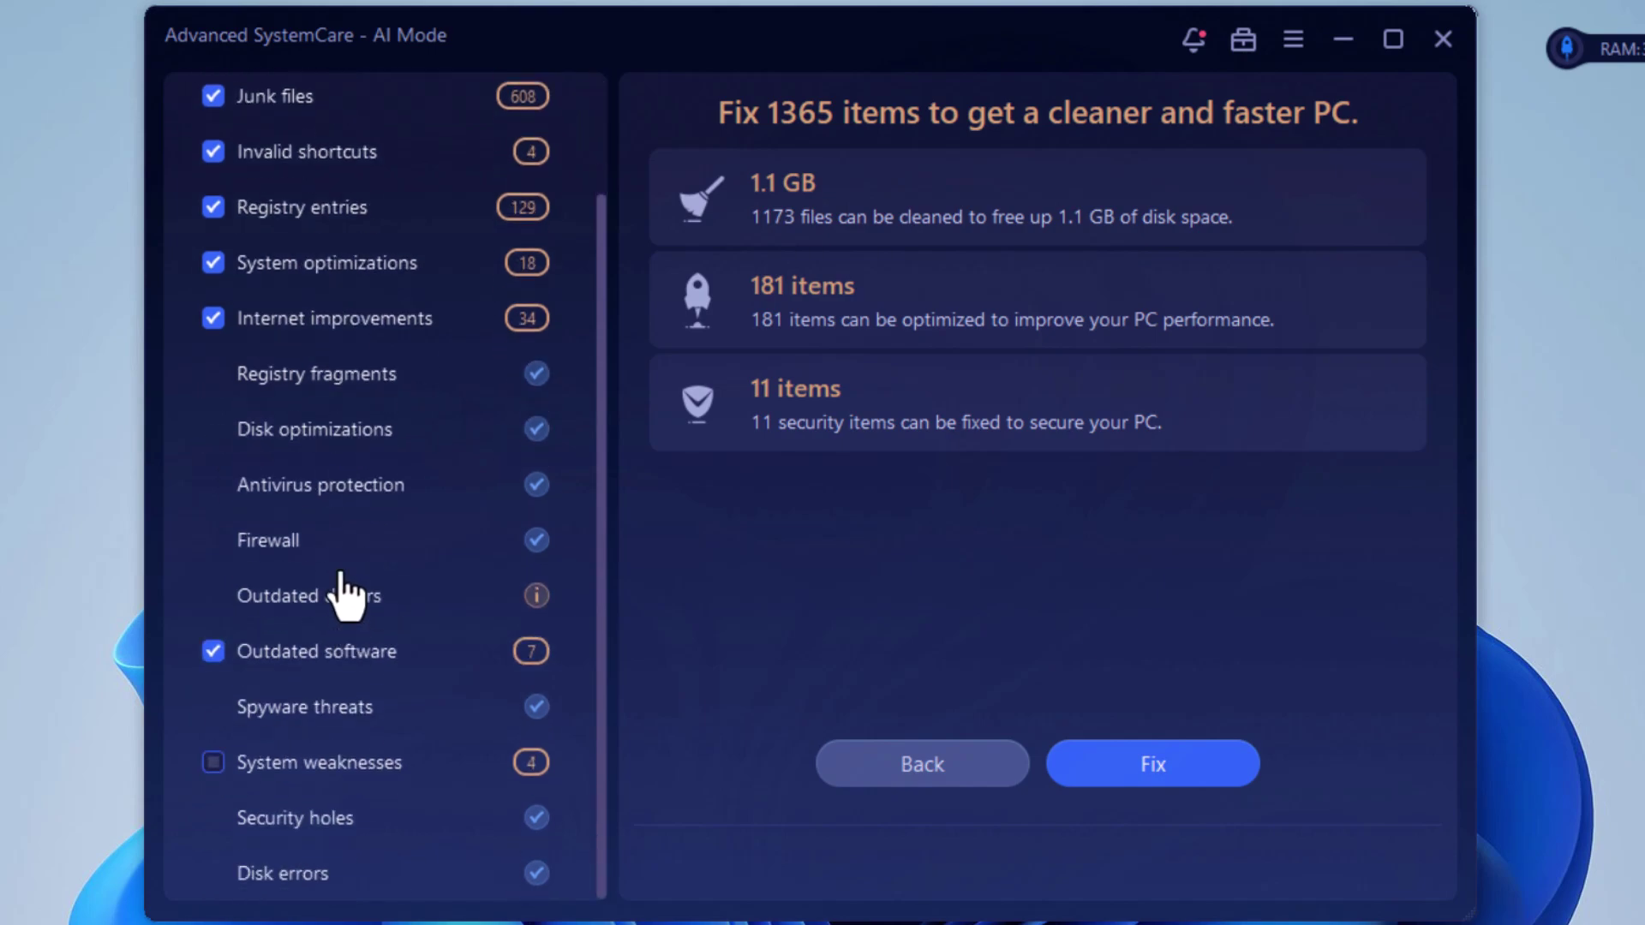
Step: Review the 4 system weaknesses, Internet improvements and 18 optimization items, leaving Windows Interface included
click(348, 762)
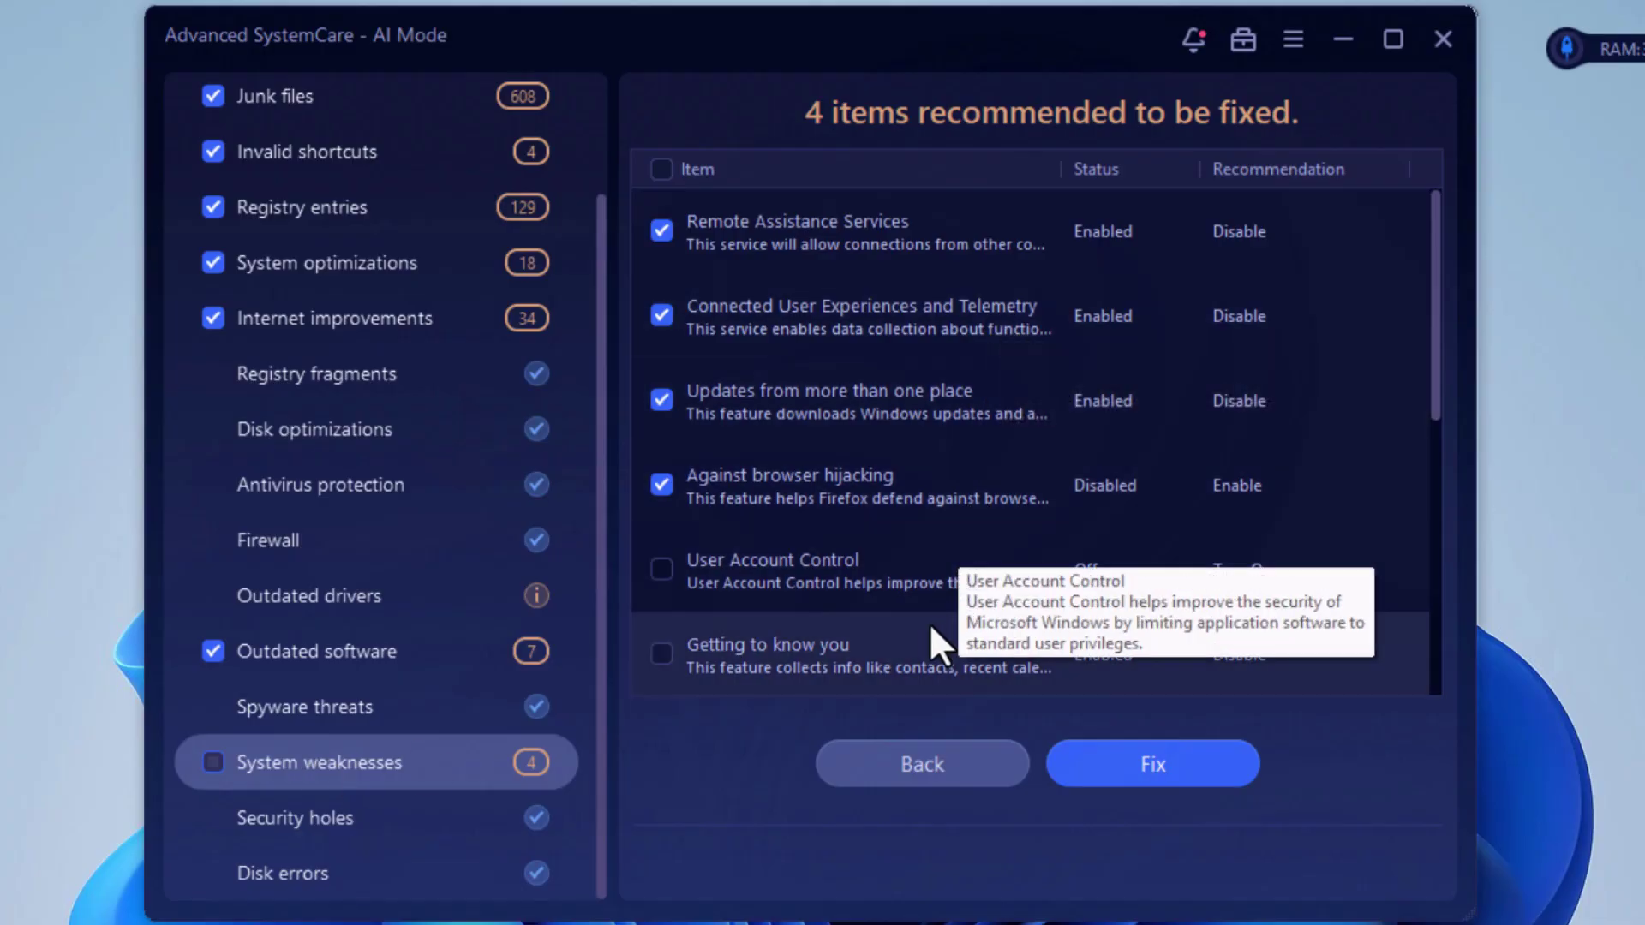
scroll(334, 540, up, 2)
click(347, 459)
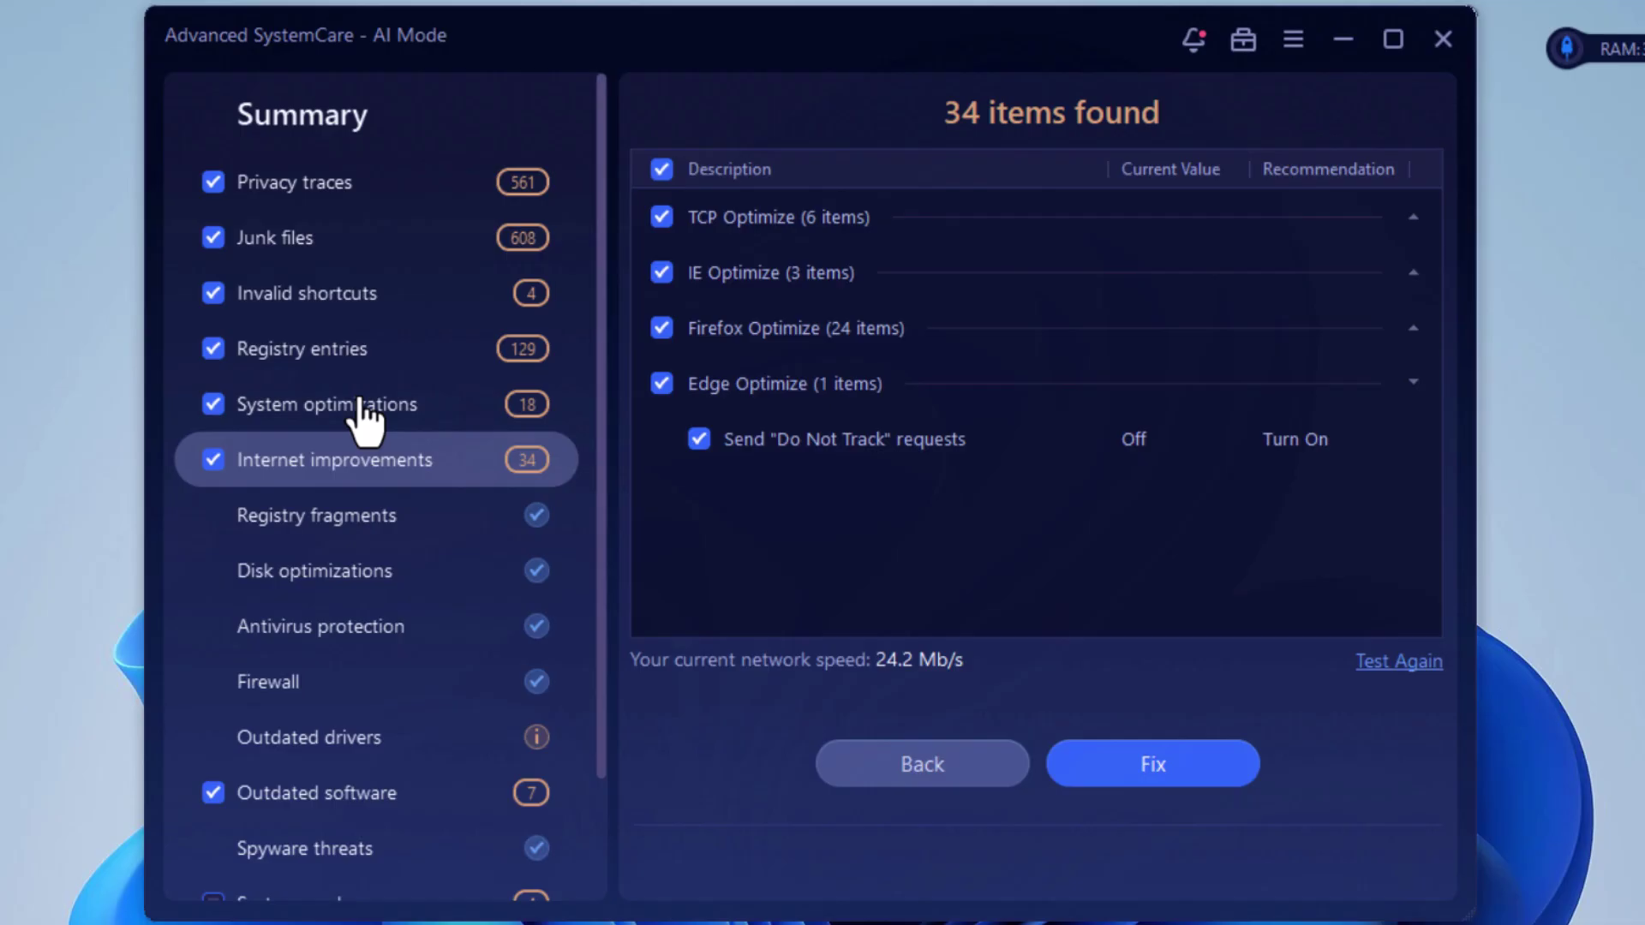
click(347, 403)
click(733, 329)
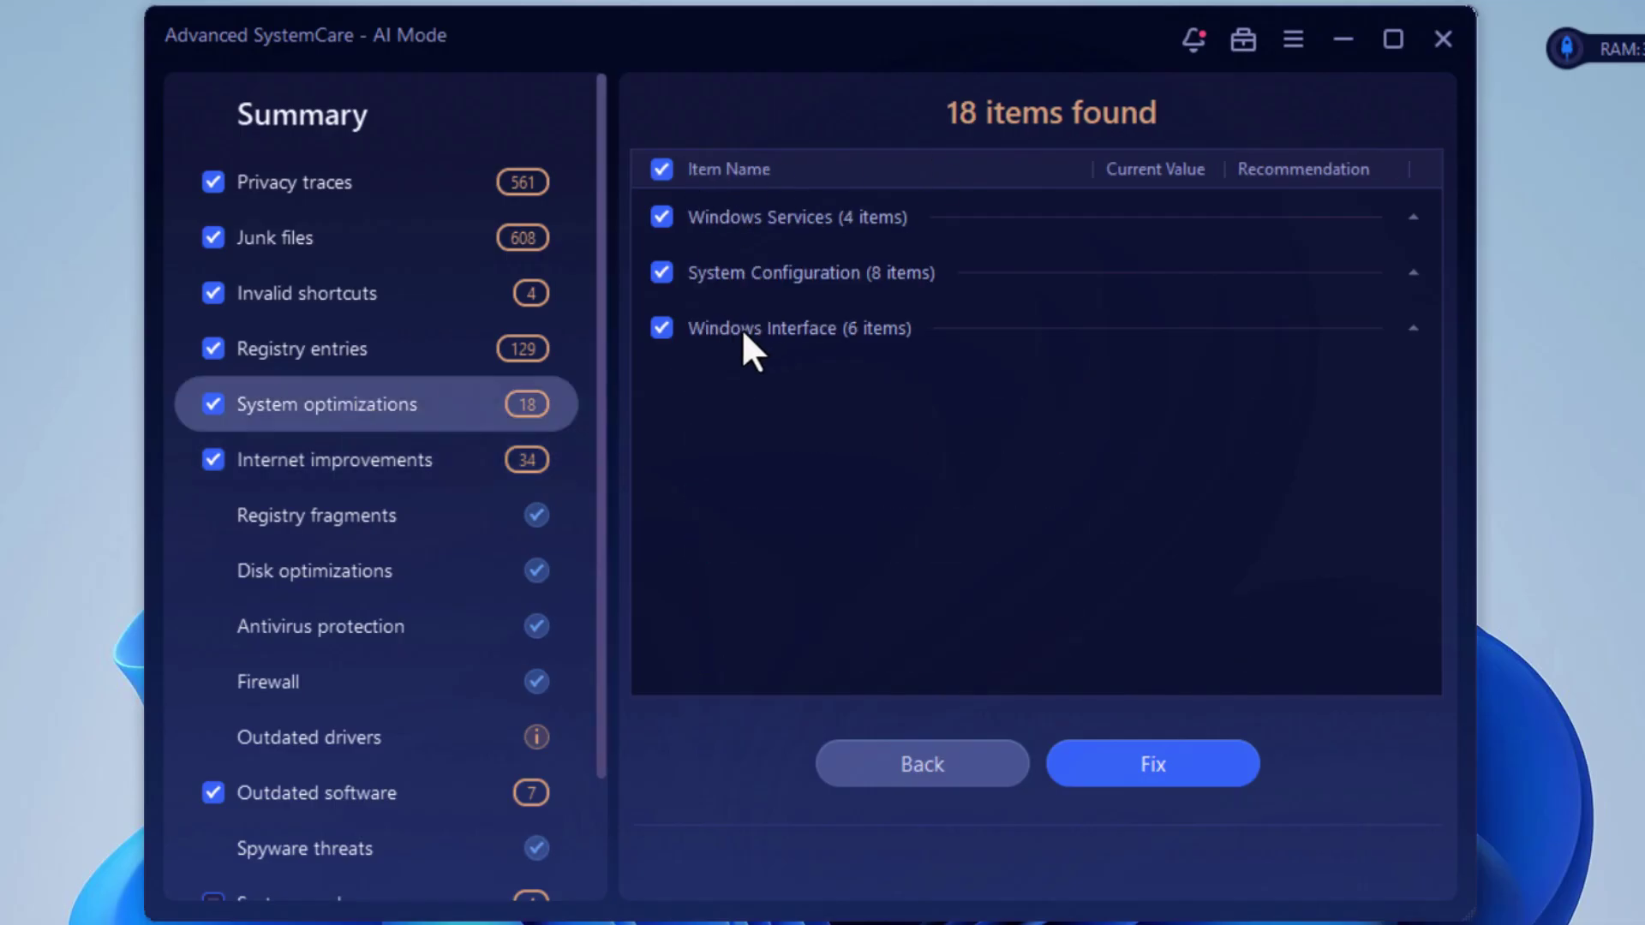
click(661, 326)
click(660, 327)
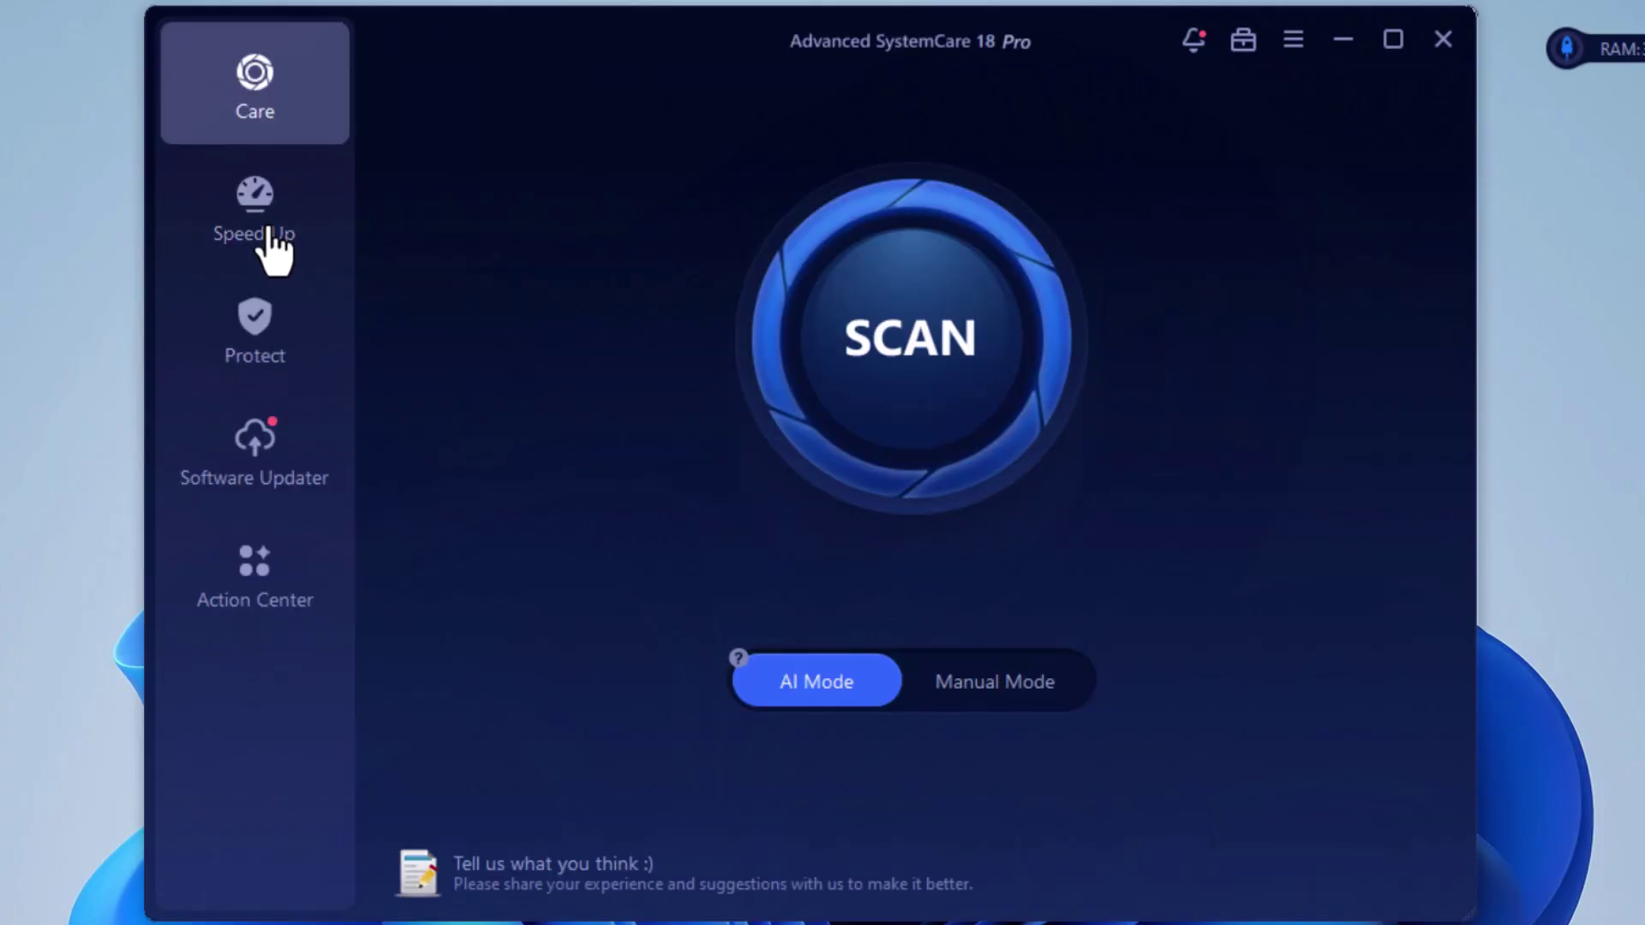
Step: Turn on Turbo Boost in Work Mode from the Speed Up page
click(264, 238)
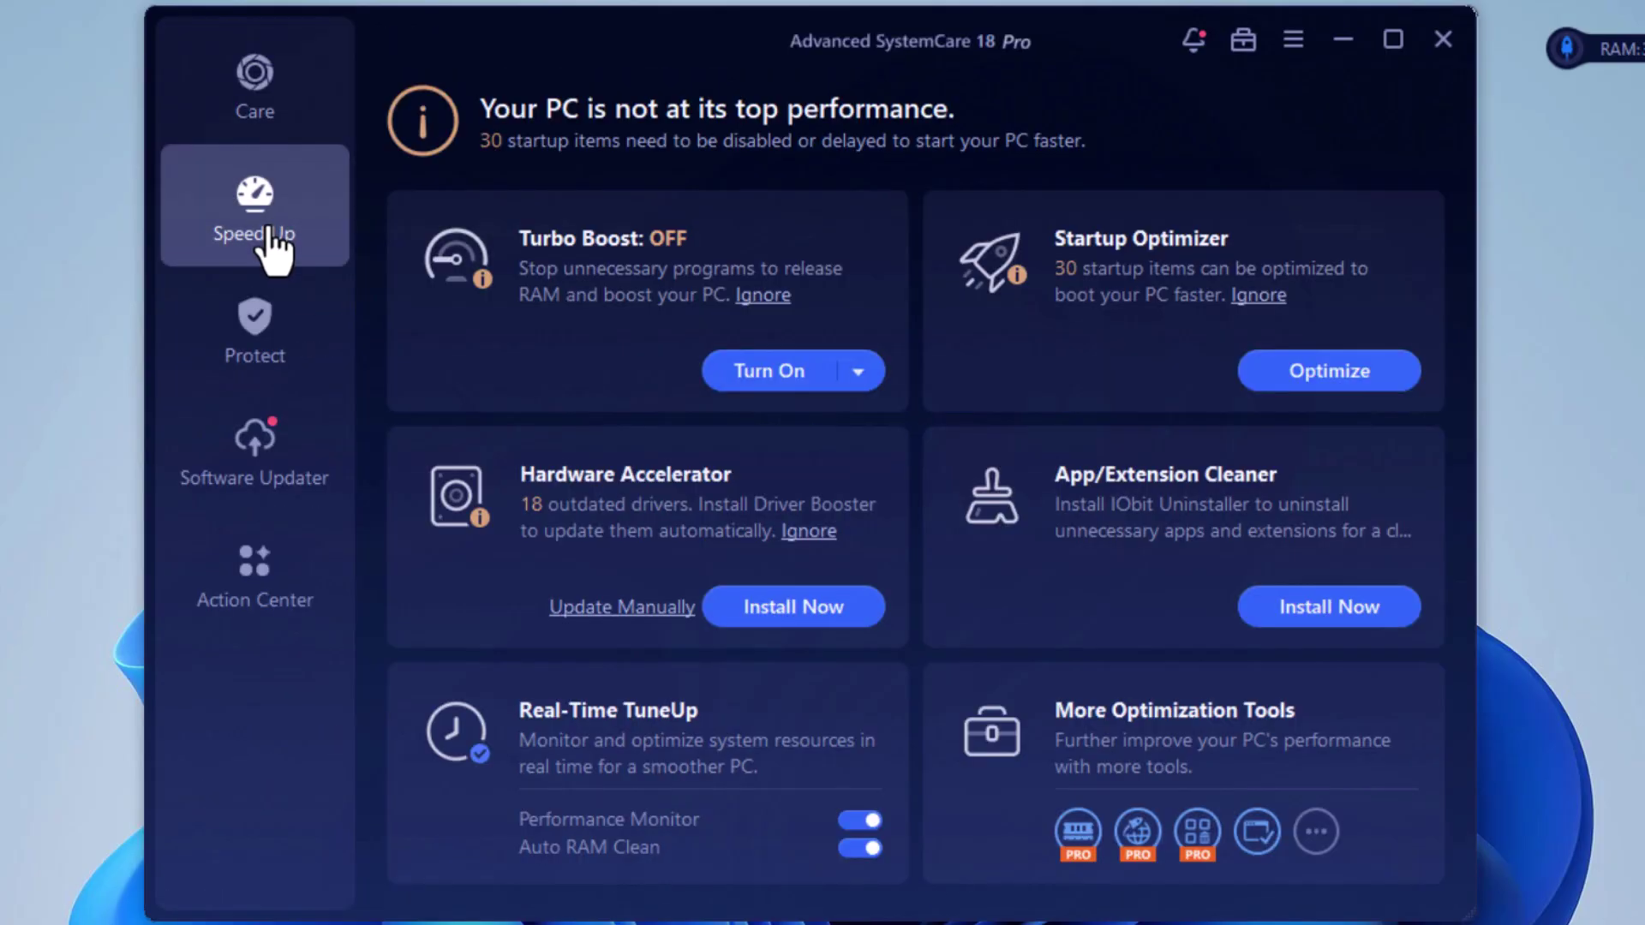
mouse_move(646, 302)
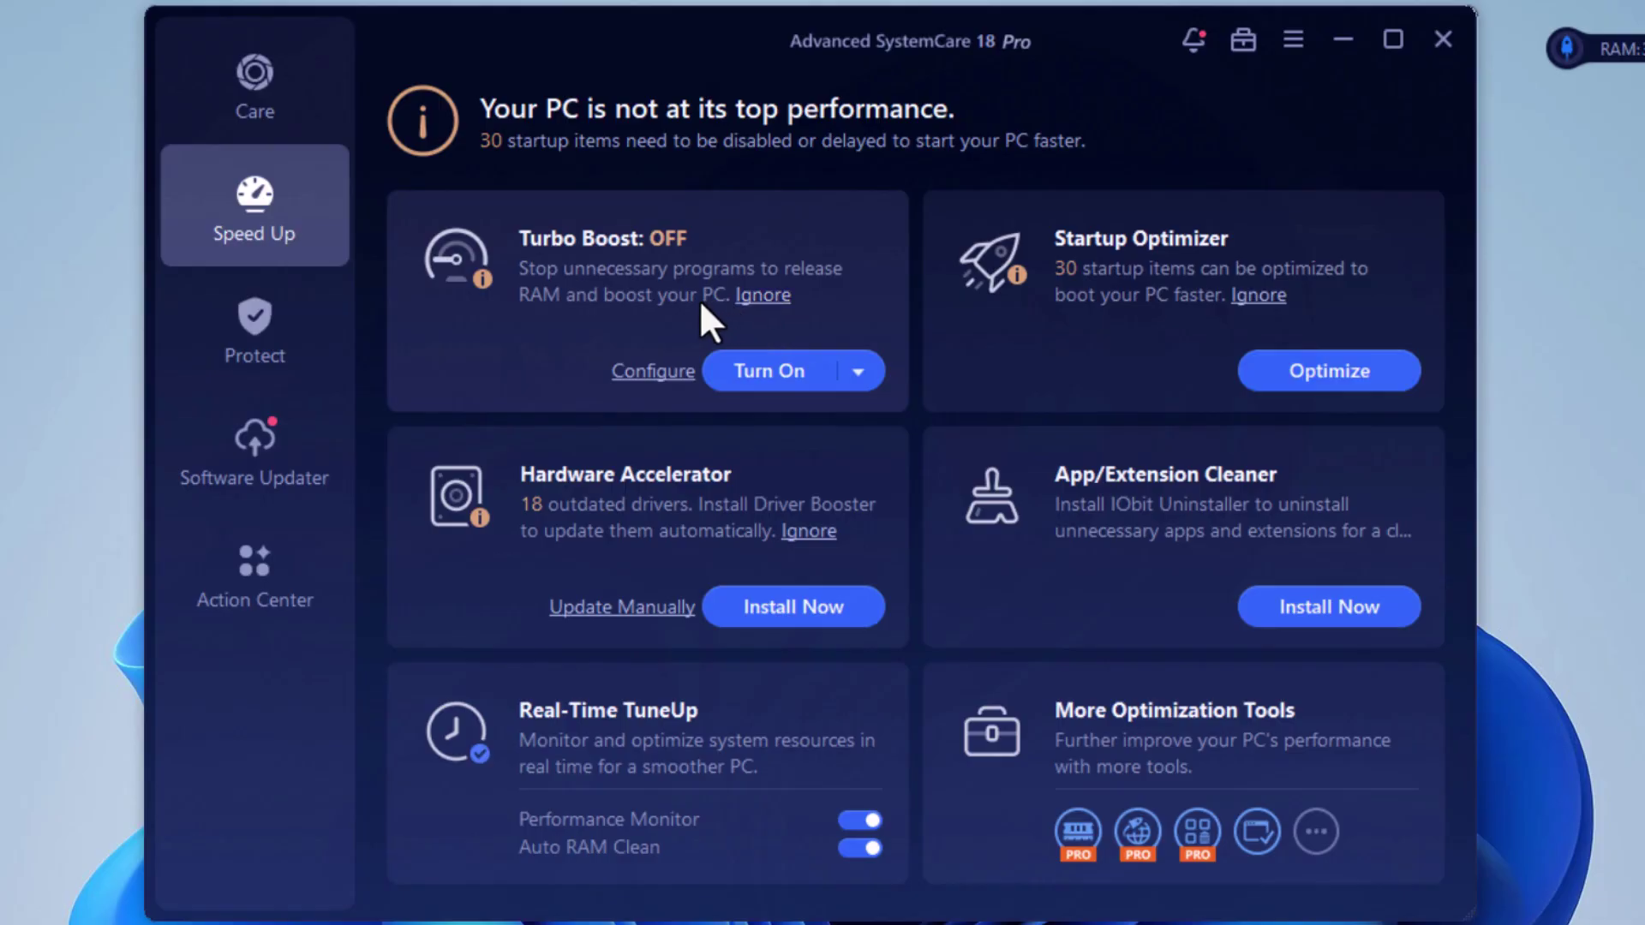
click(858, 370)
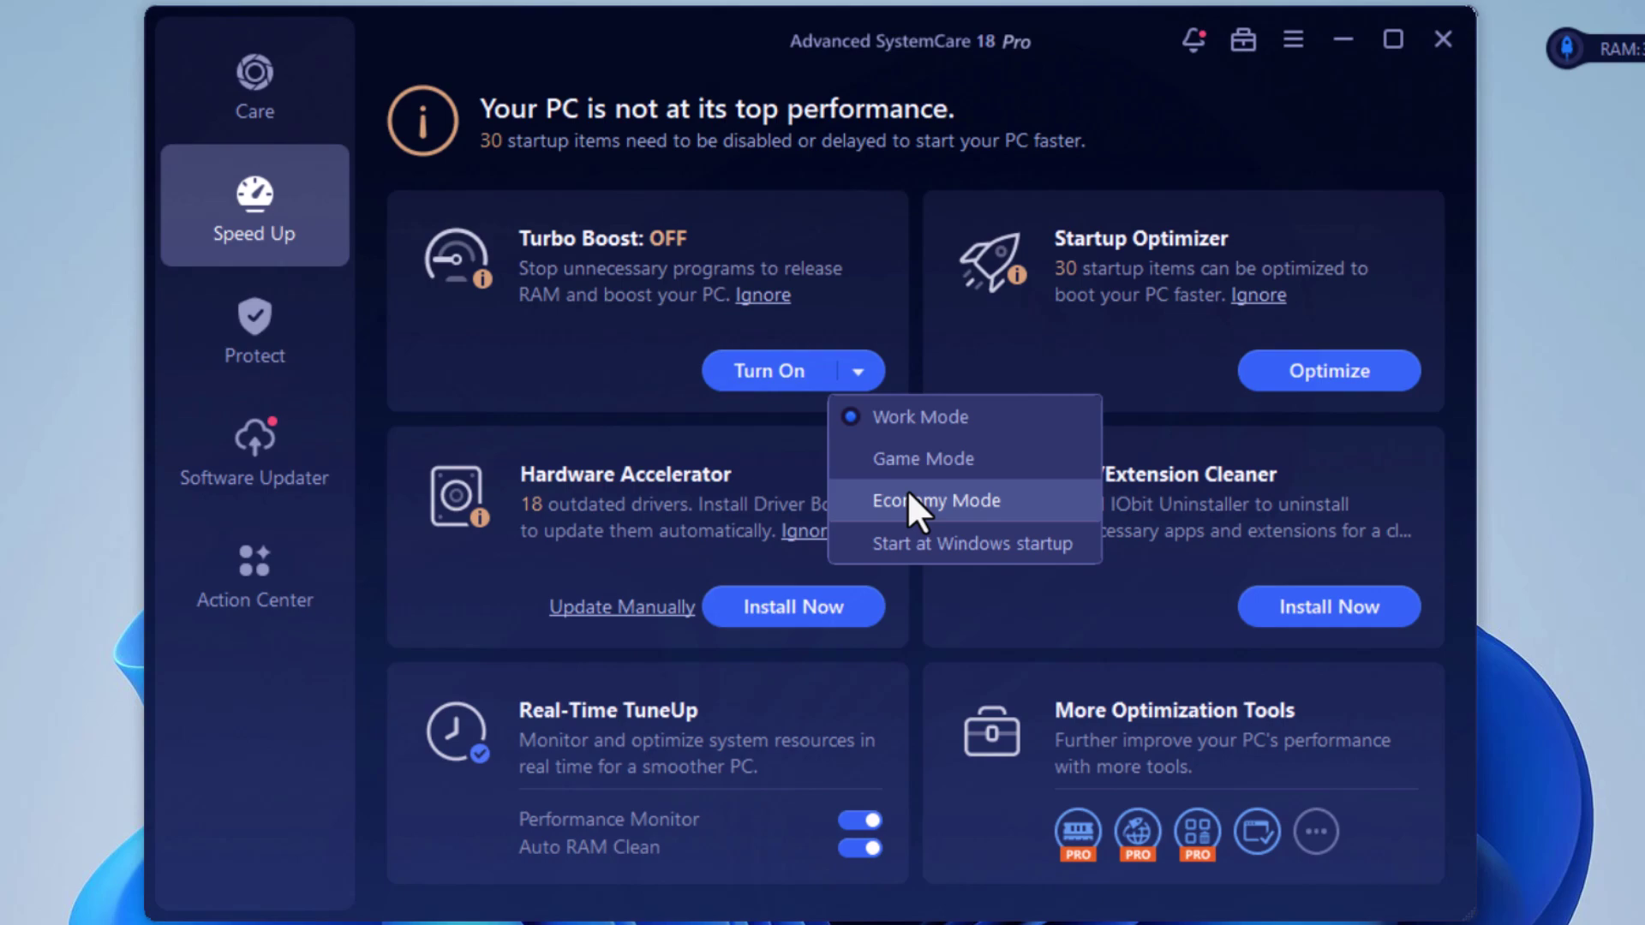
click(779, 367)
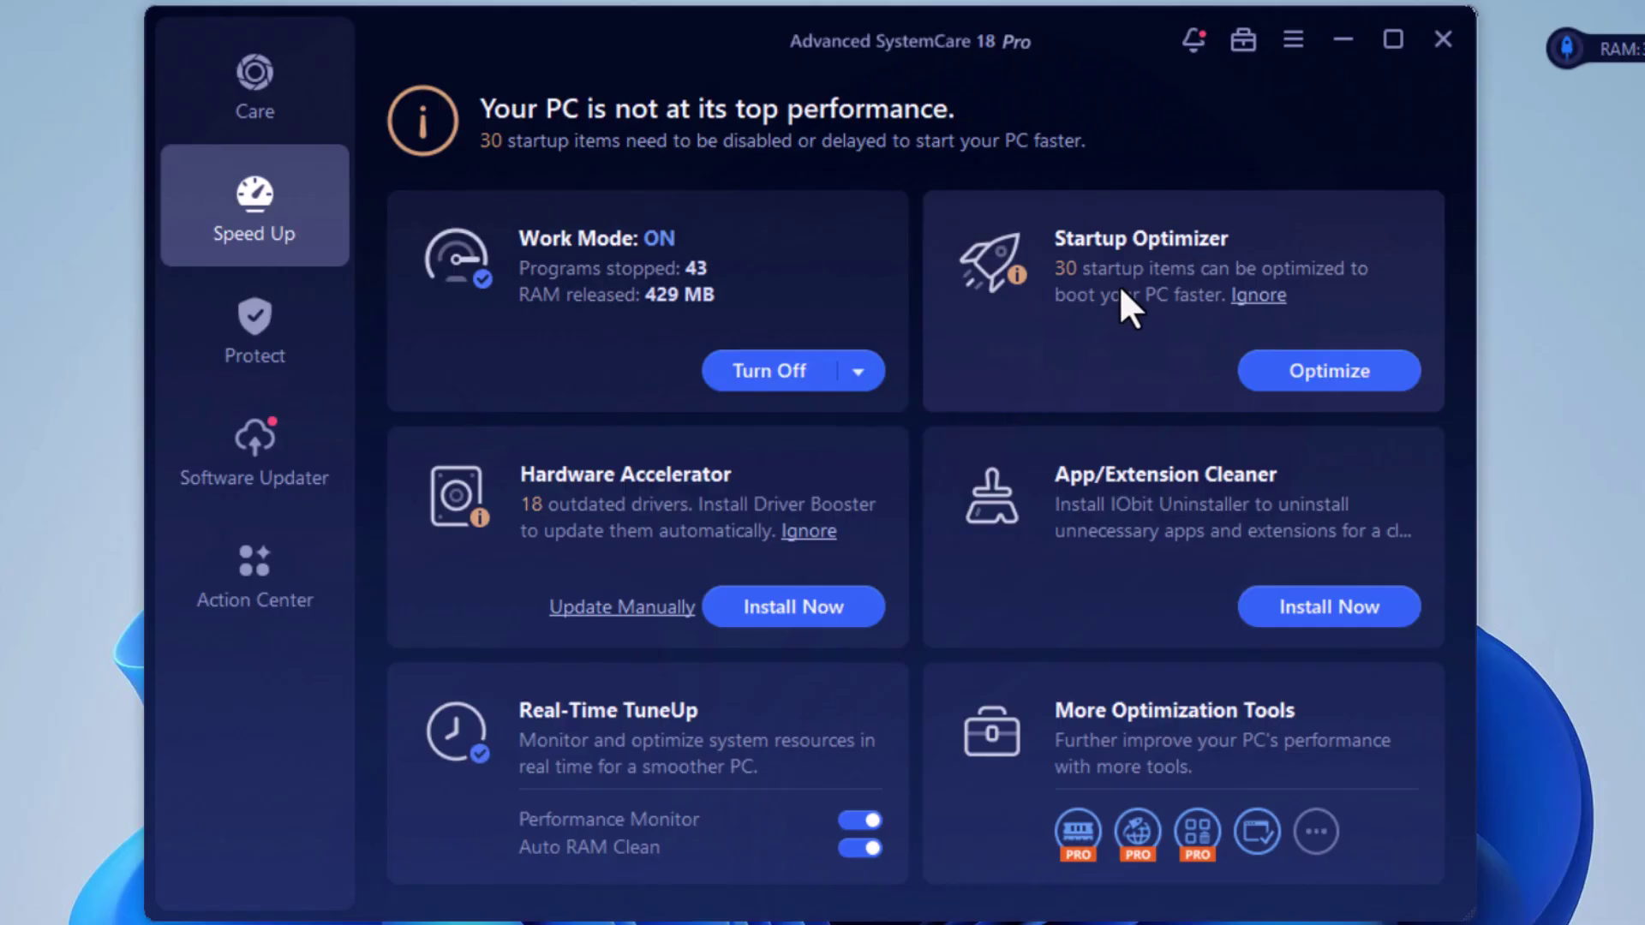
Step: Browse the Startup Items, Services, Scheduled Tasks and Browser Startups lists, then return to Speed Up
click(1336, 373)
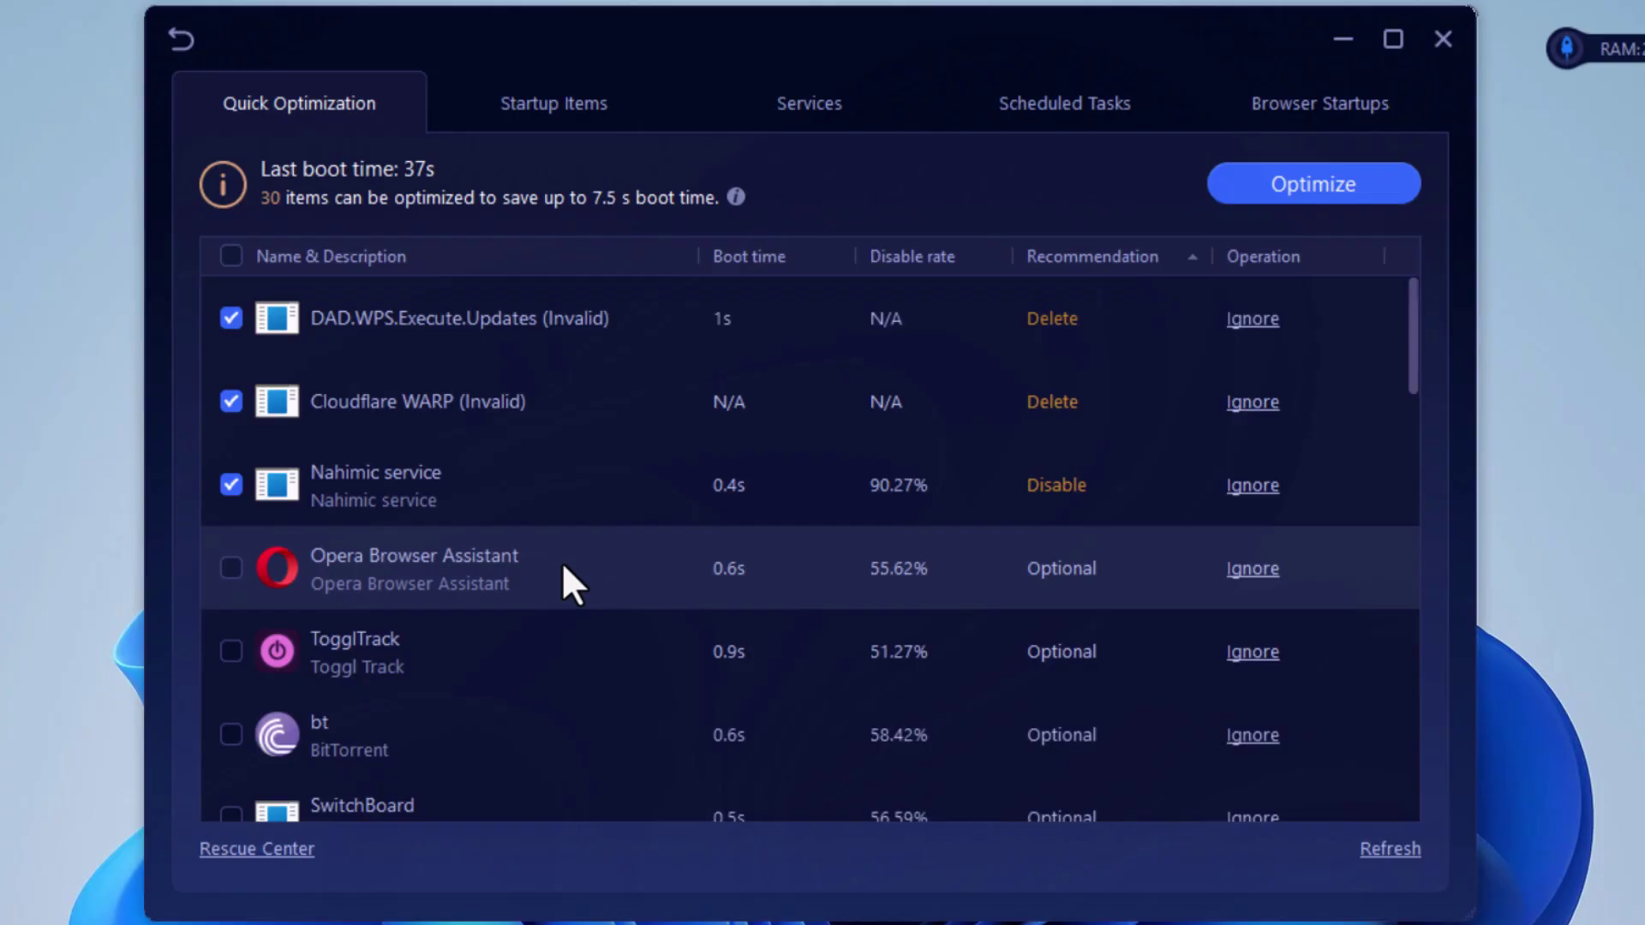
scroll(578, 579, down, 1)
scroll(582, 591, down, 3)
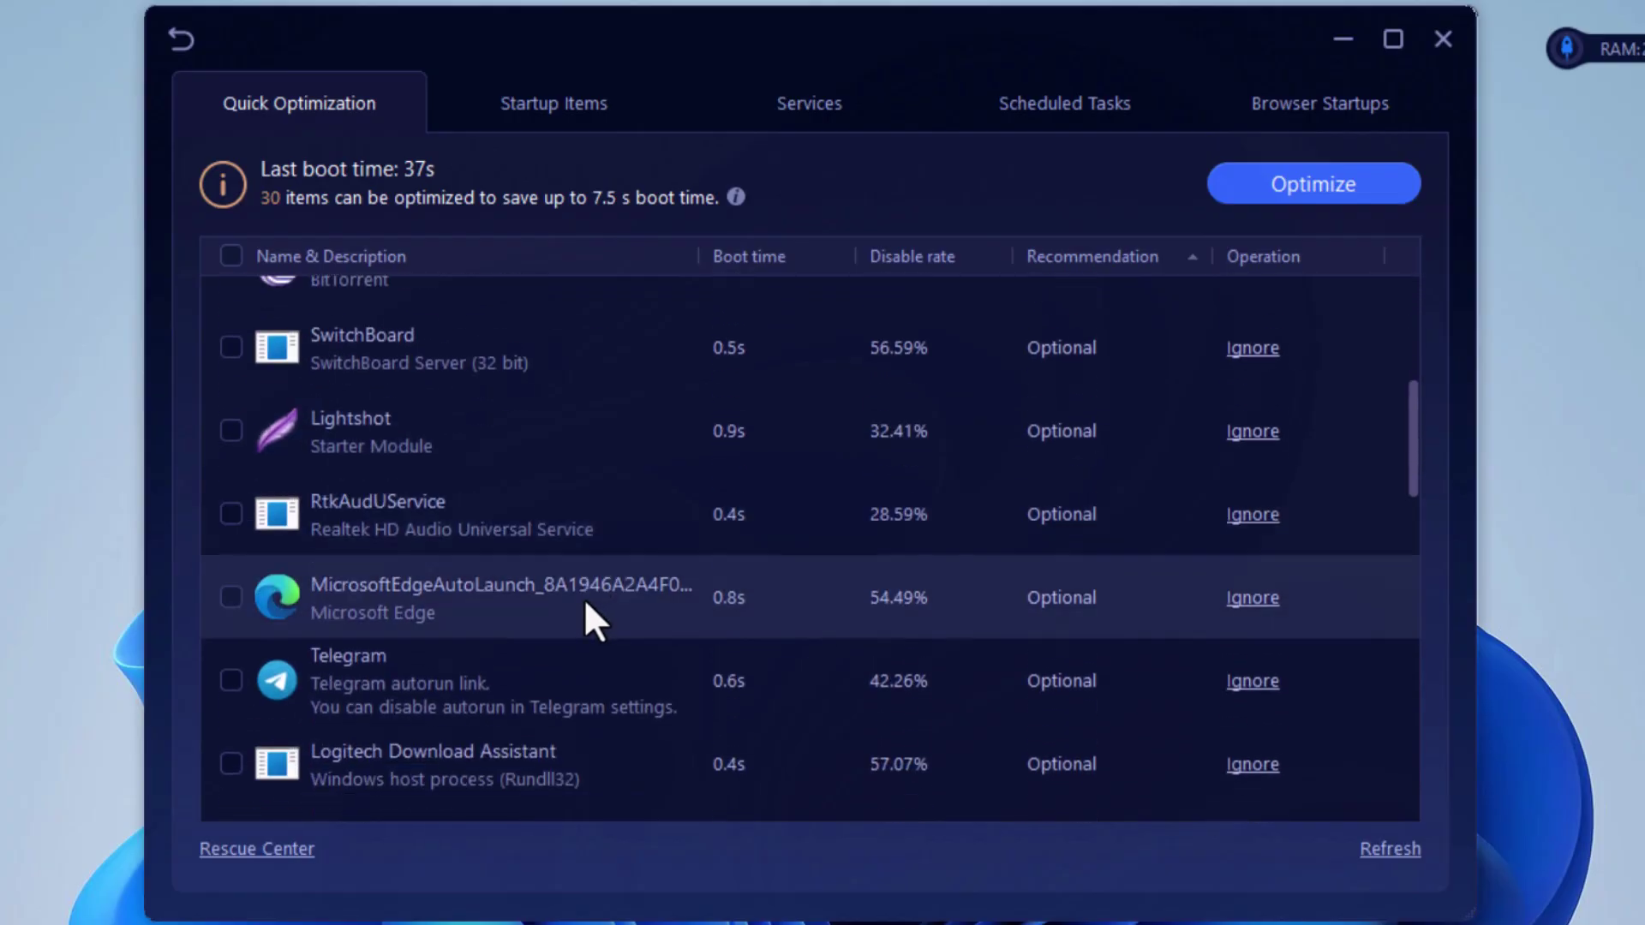
scroll(585, 604, down, 2)
scroll(586, 610, down, 1)
scroll(586, 611, down, 1)
scroll(587, 613, up, 3)
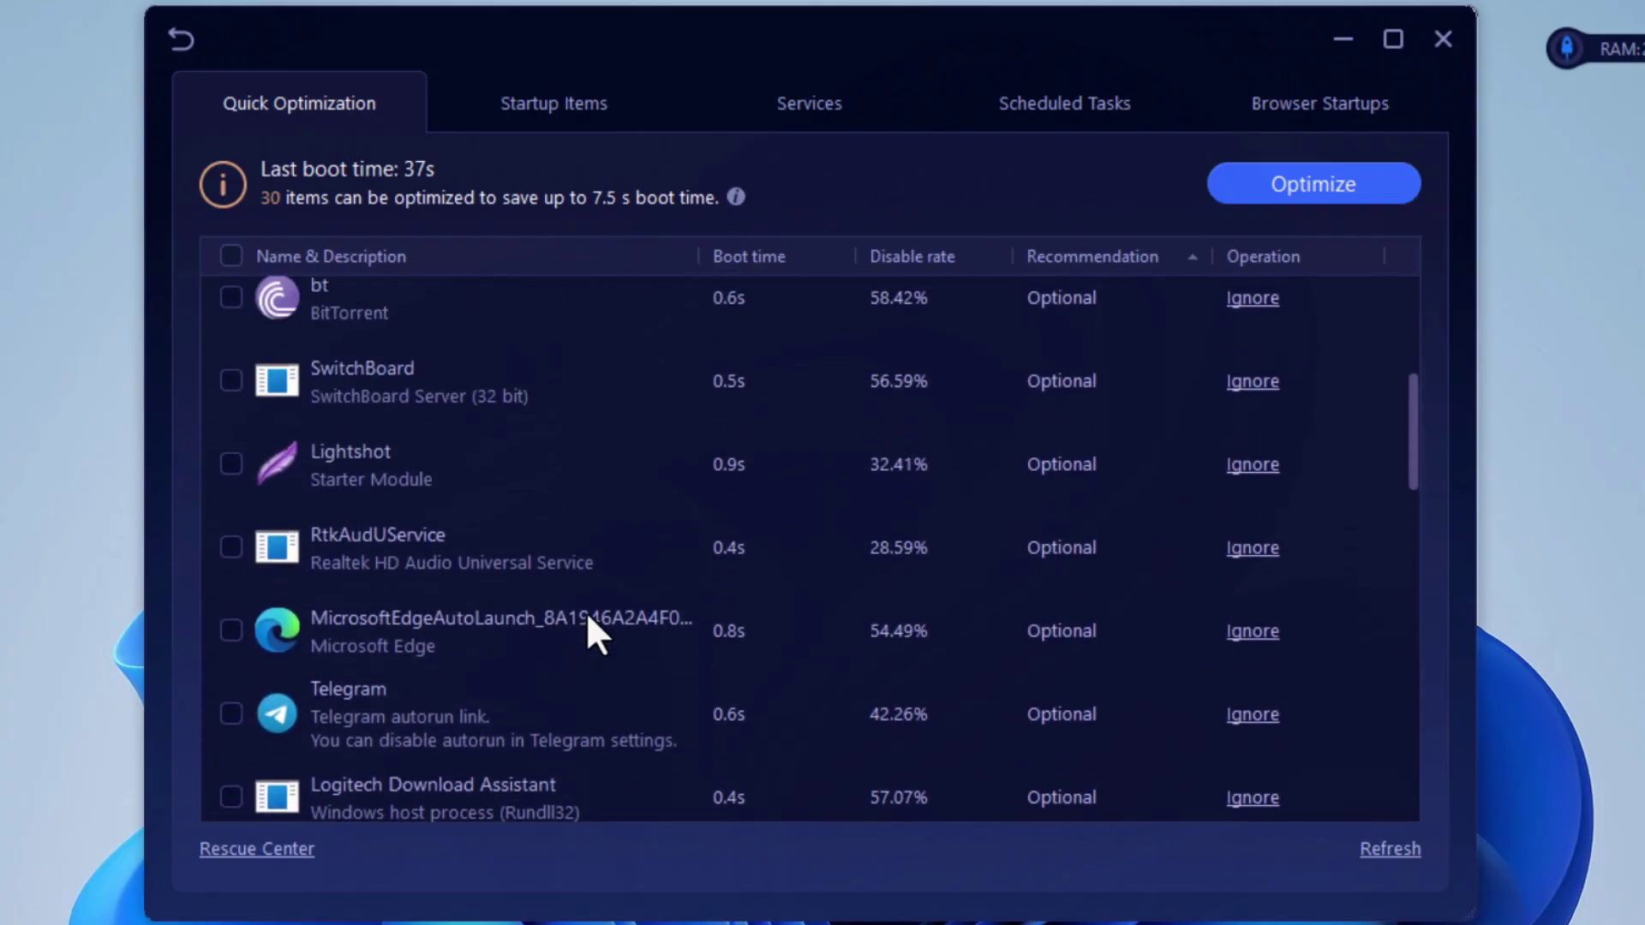
scroll(587, 613, up, 2)
scroll(602, 514, up, 2)
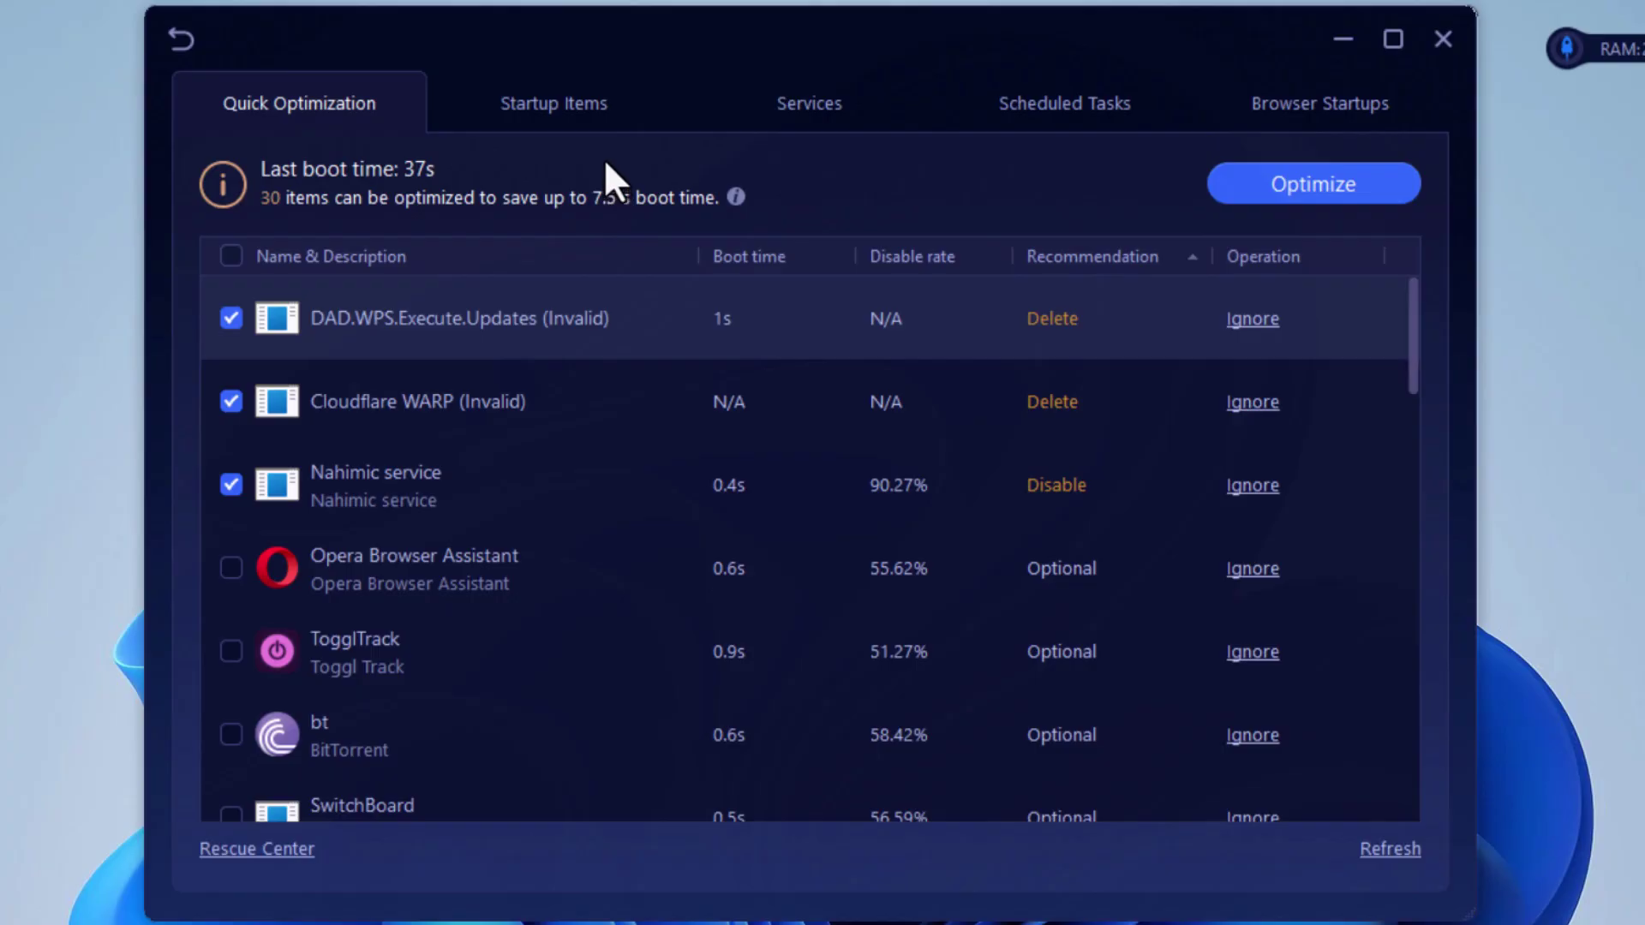
click(600, 123)
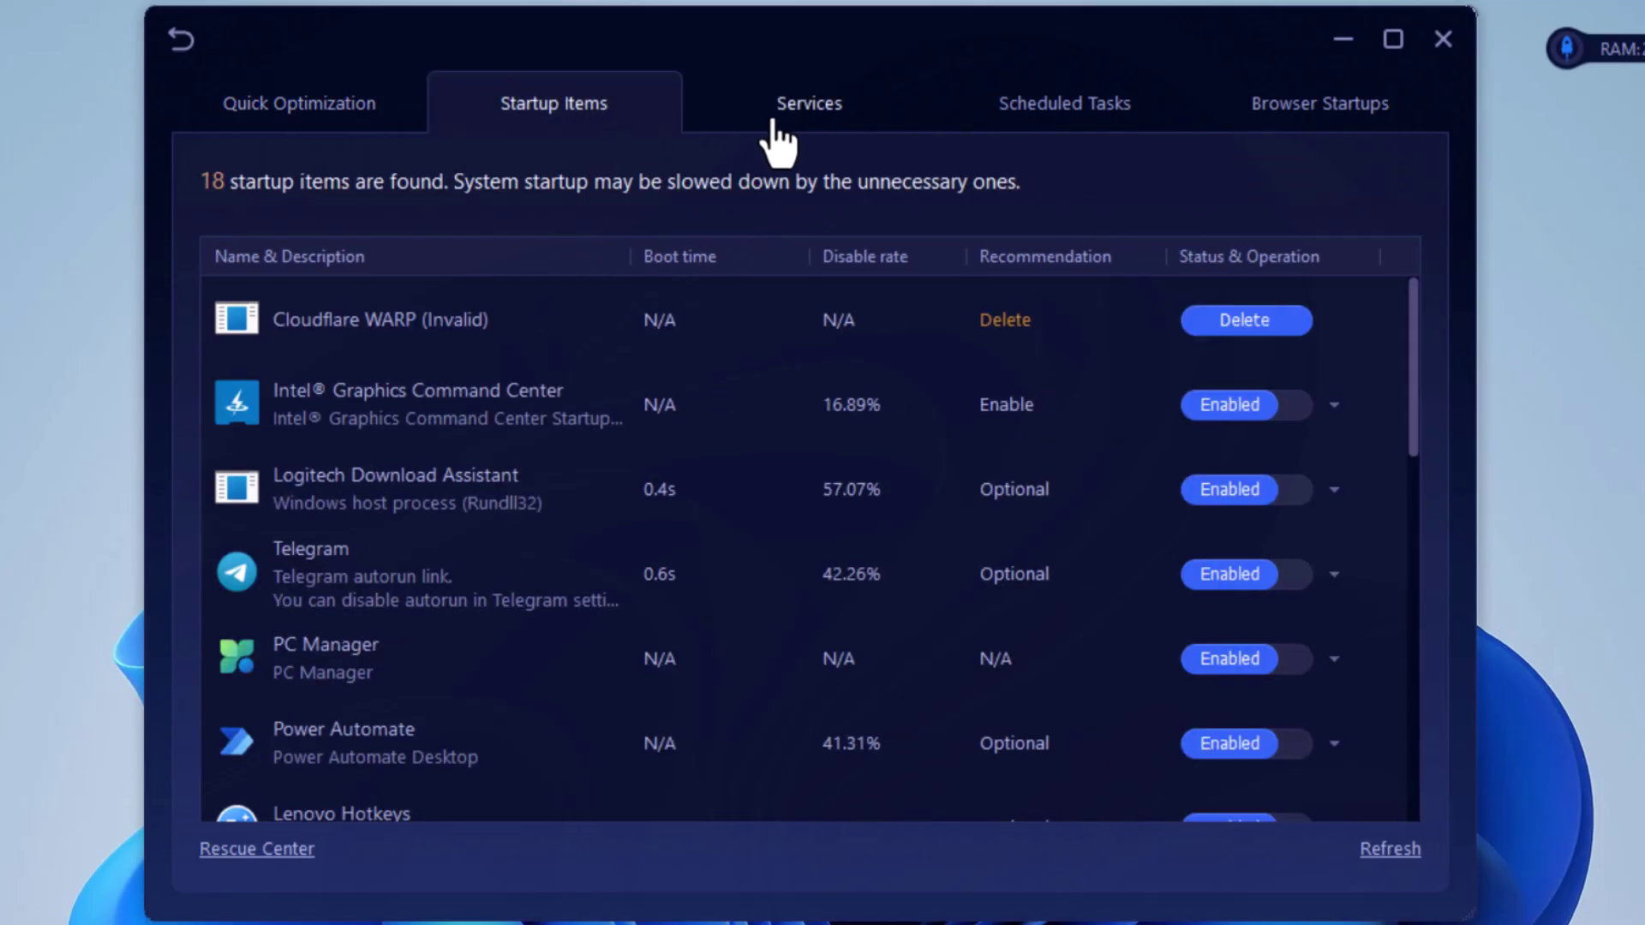
click(800, 122)
click(1041, 121)
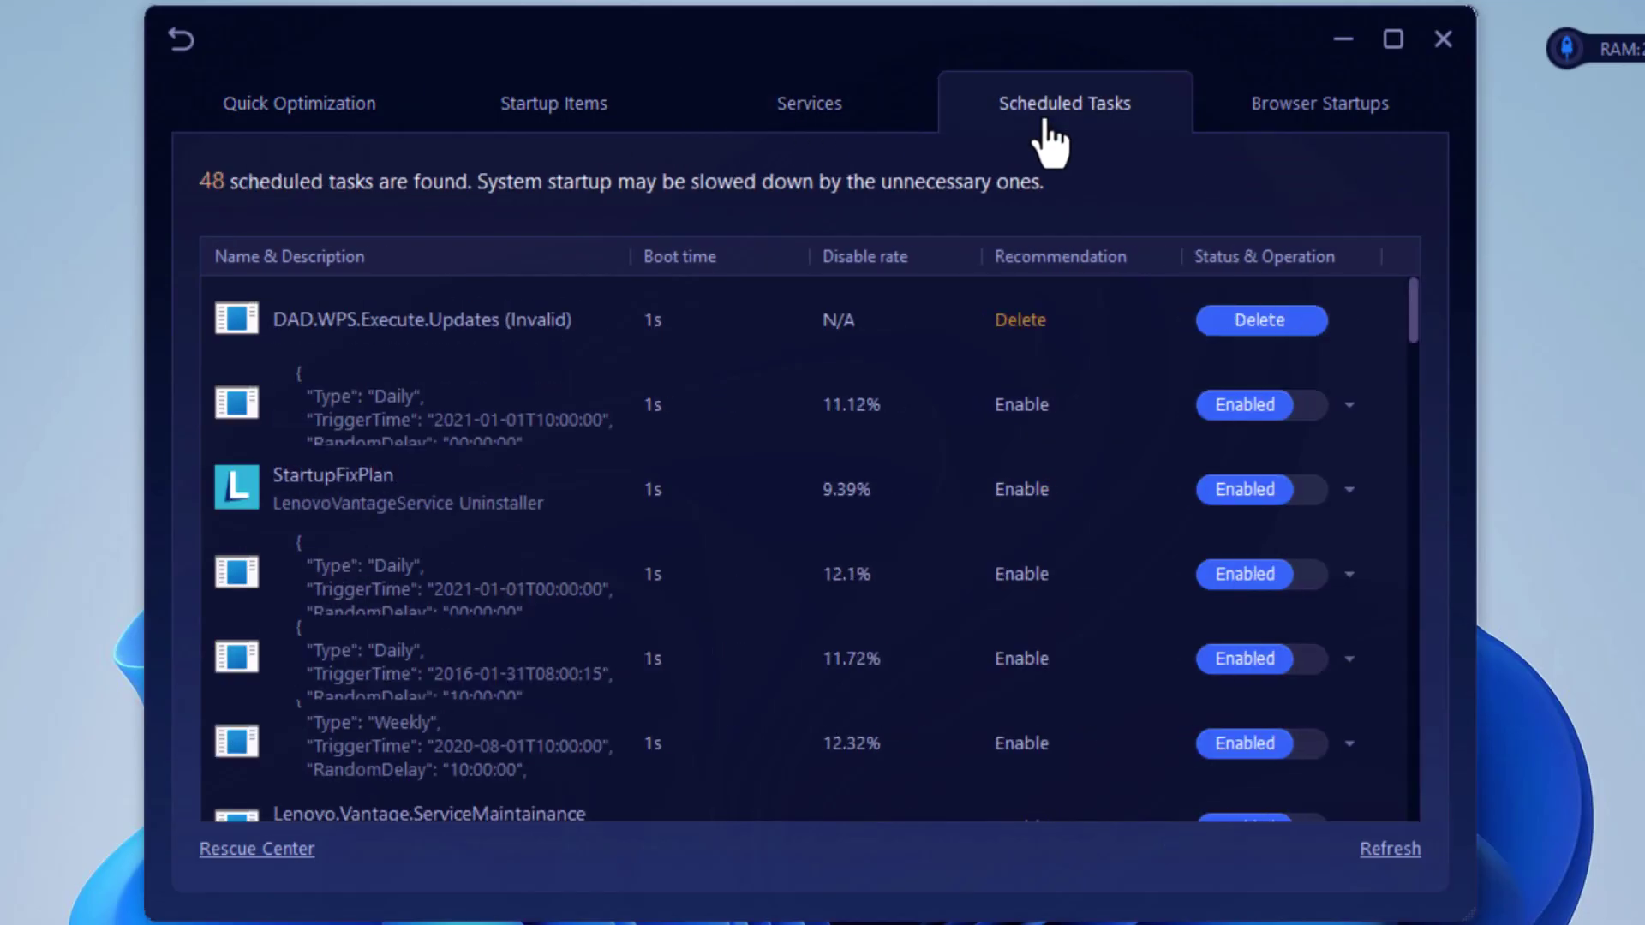
click(1303, 119)
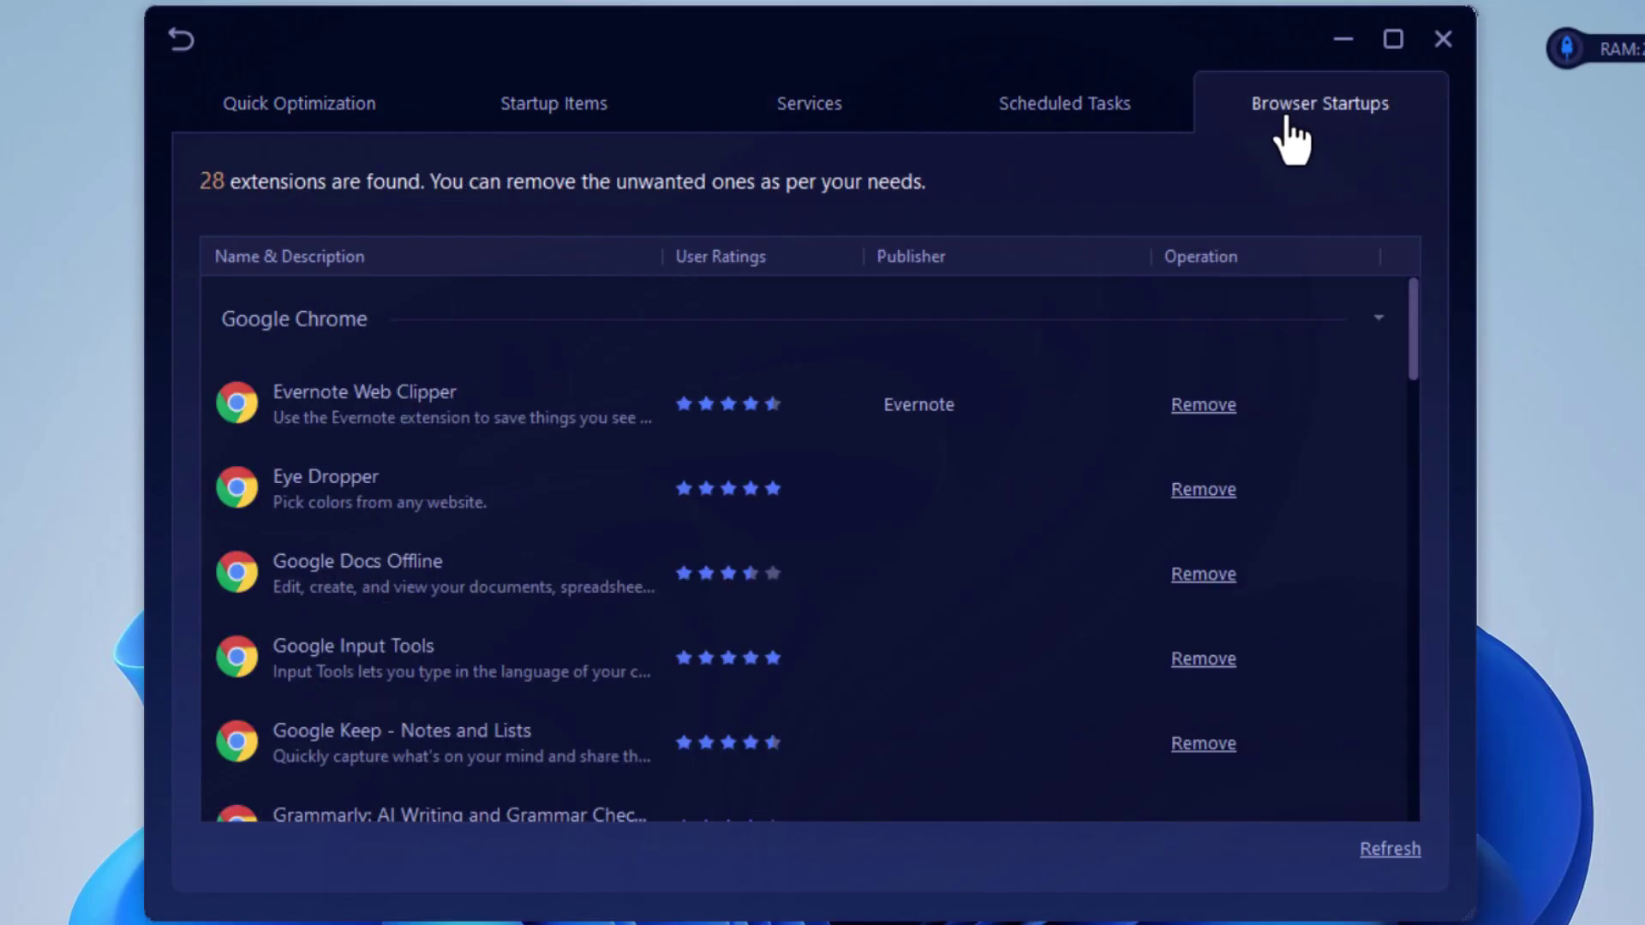
click(182, 39)
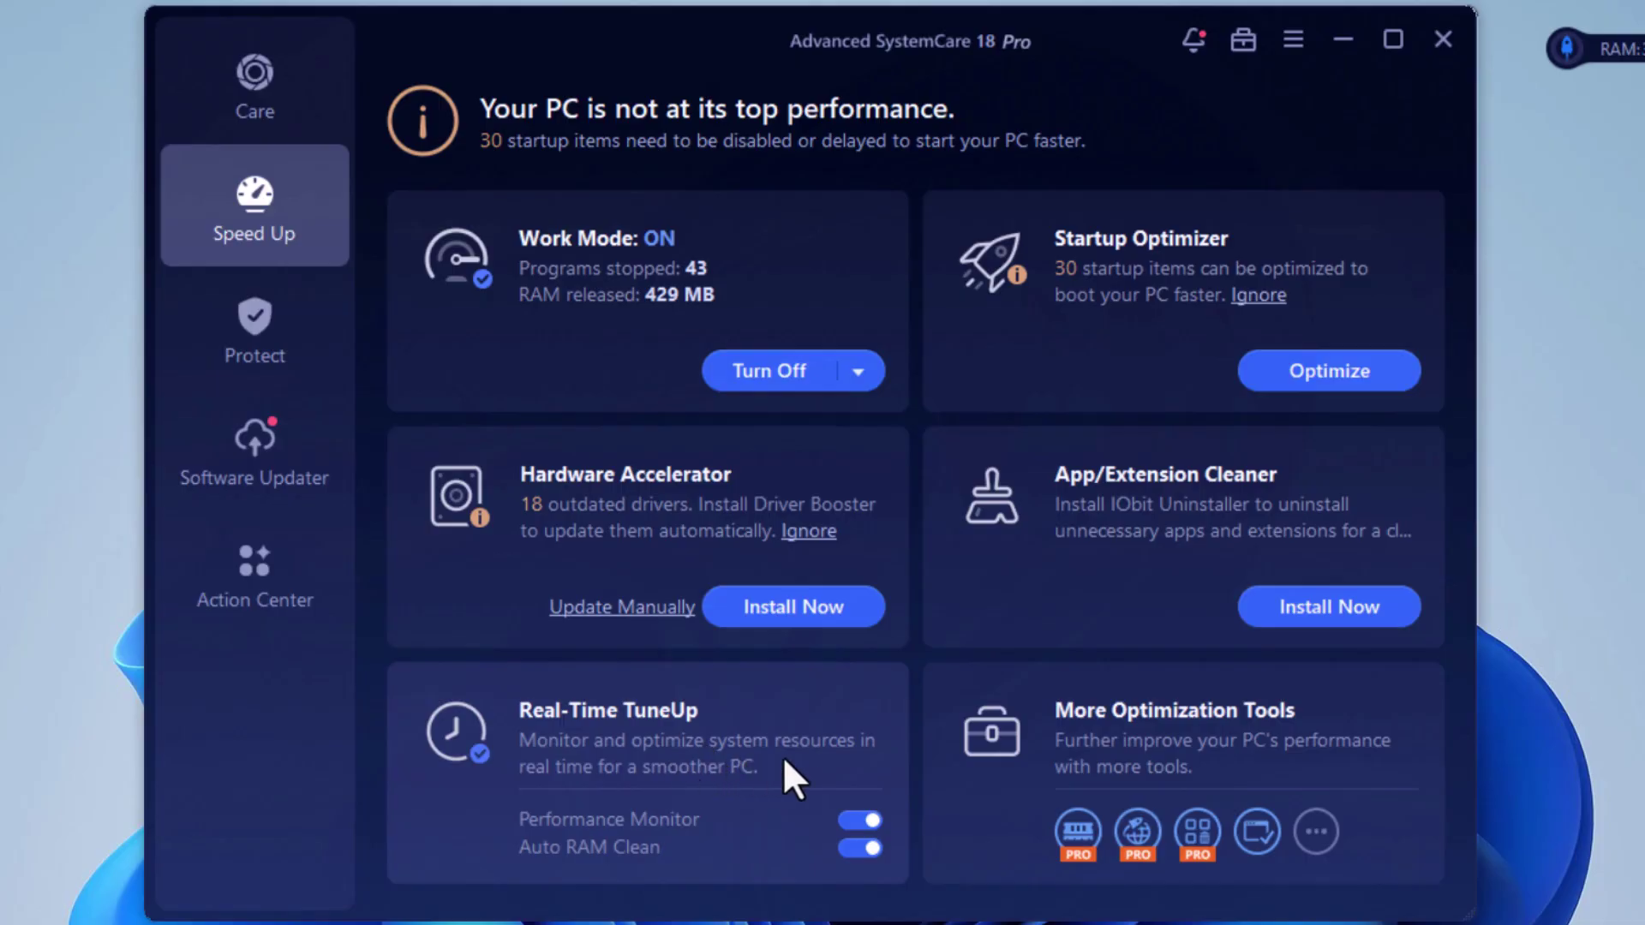
click(854, 823)
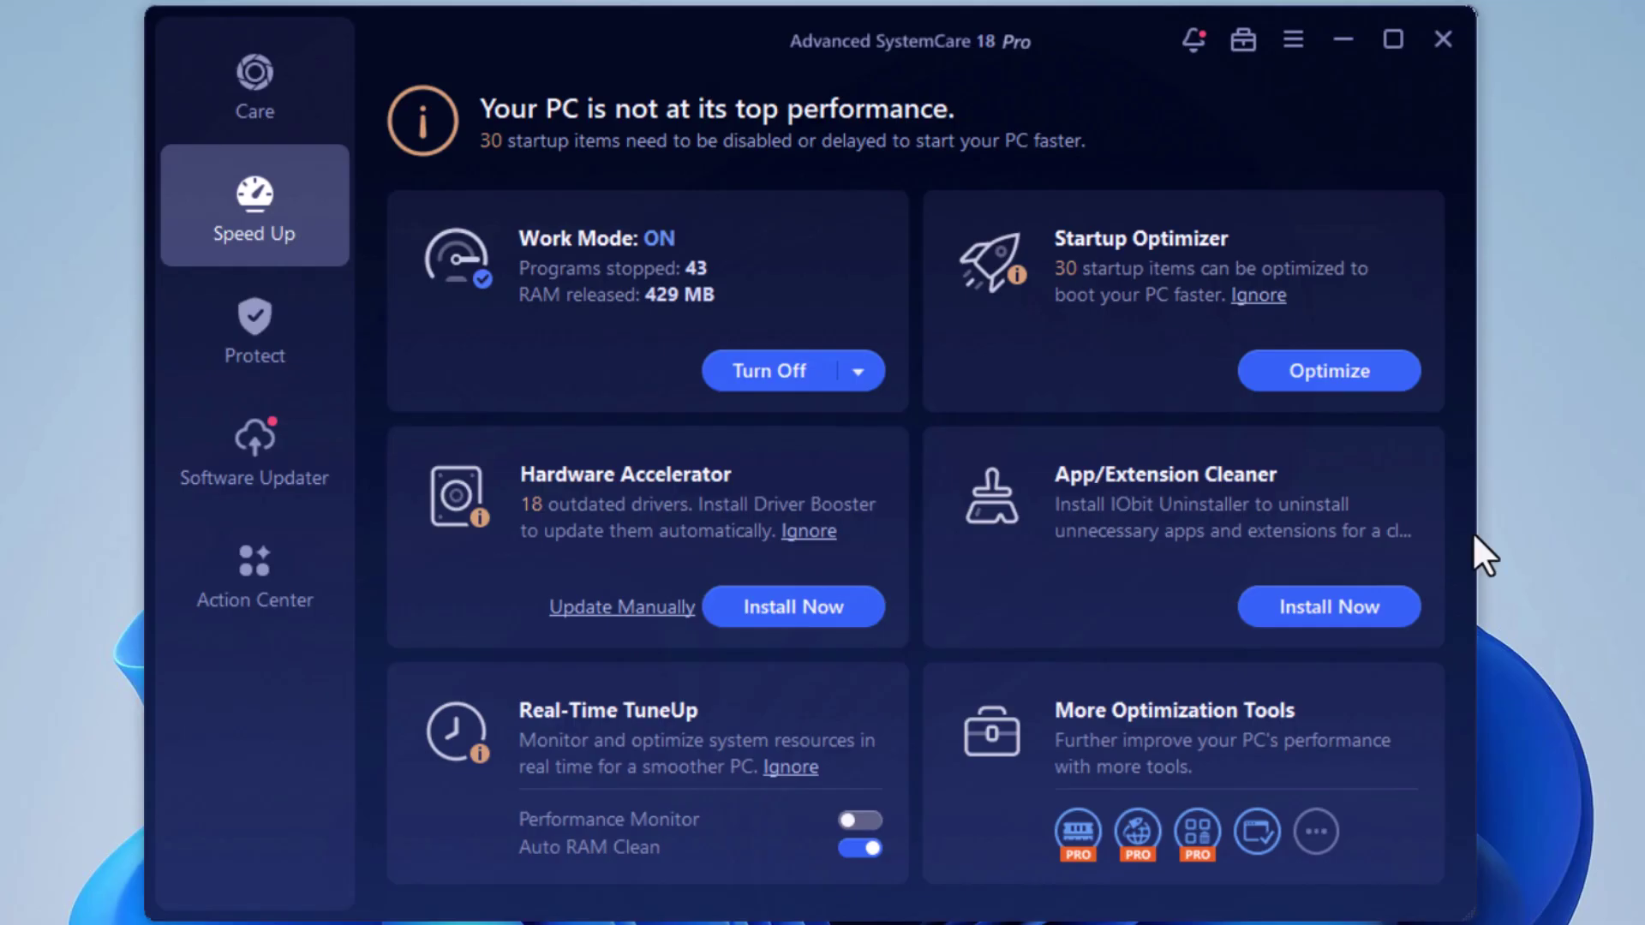
click(858, 848)
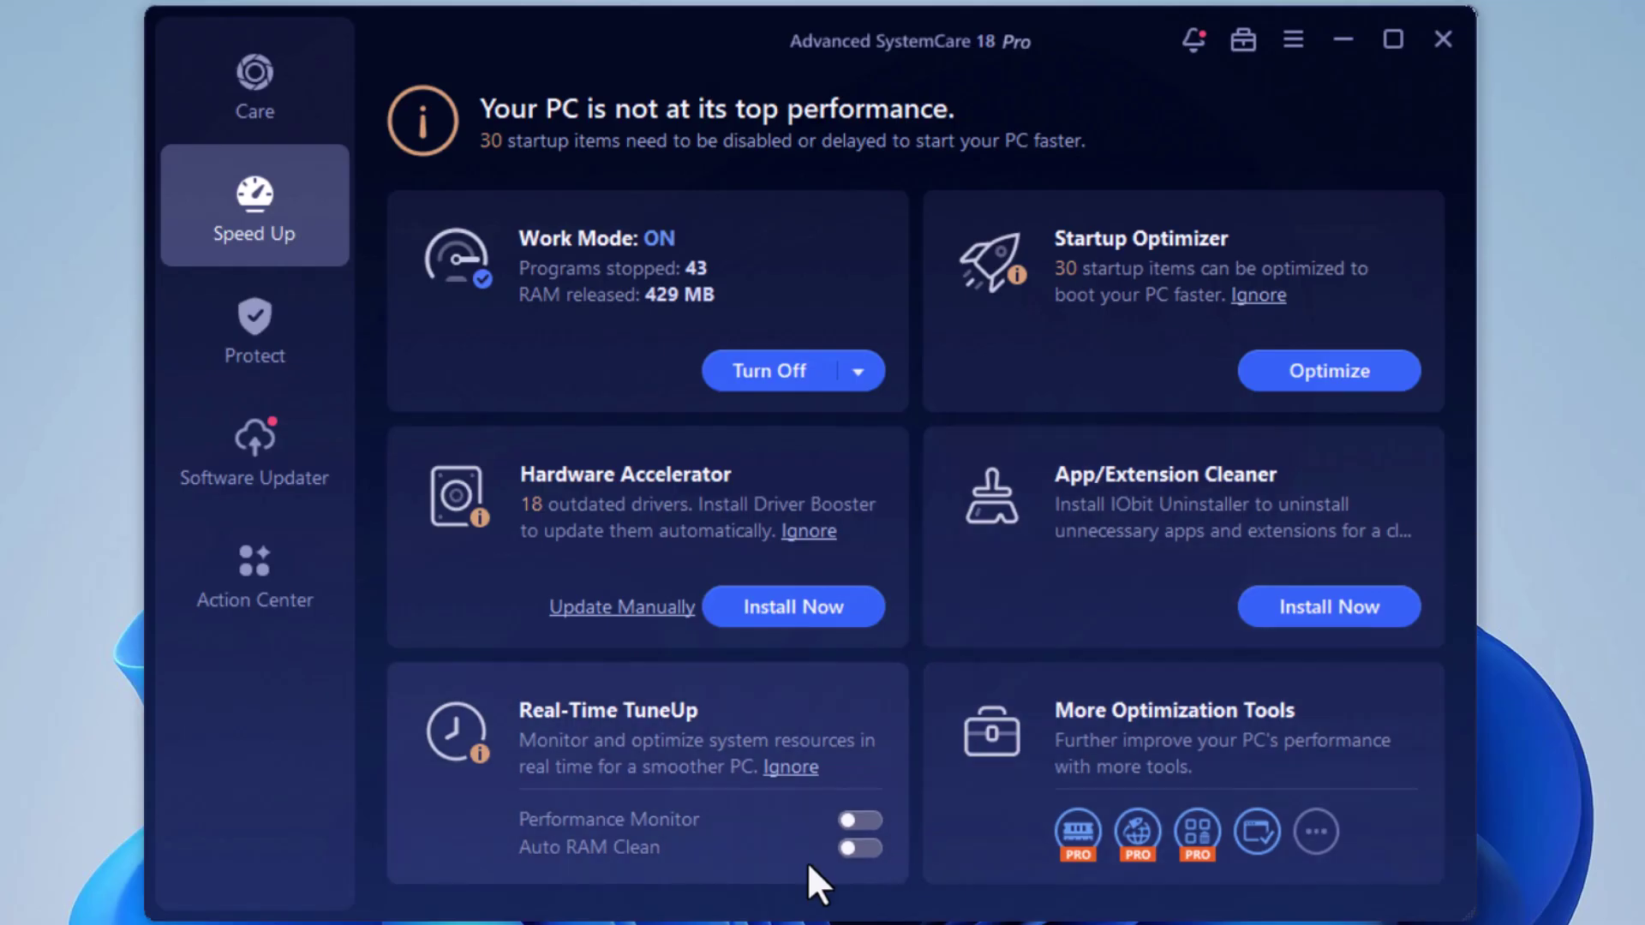
click(861, 848)
click(870, 822)
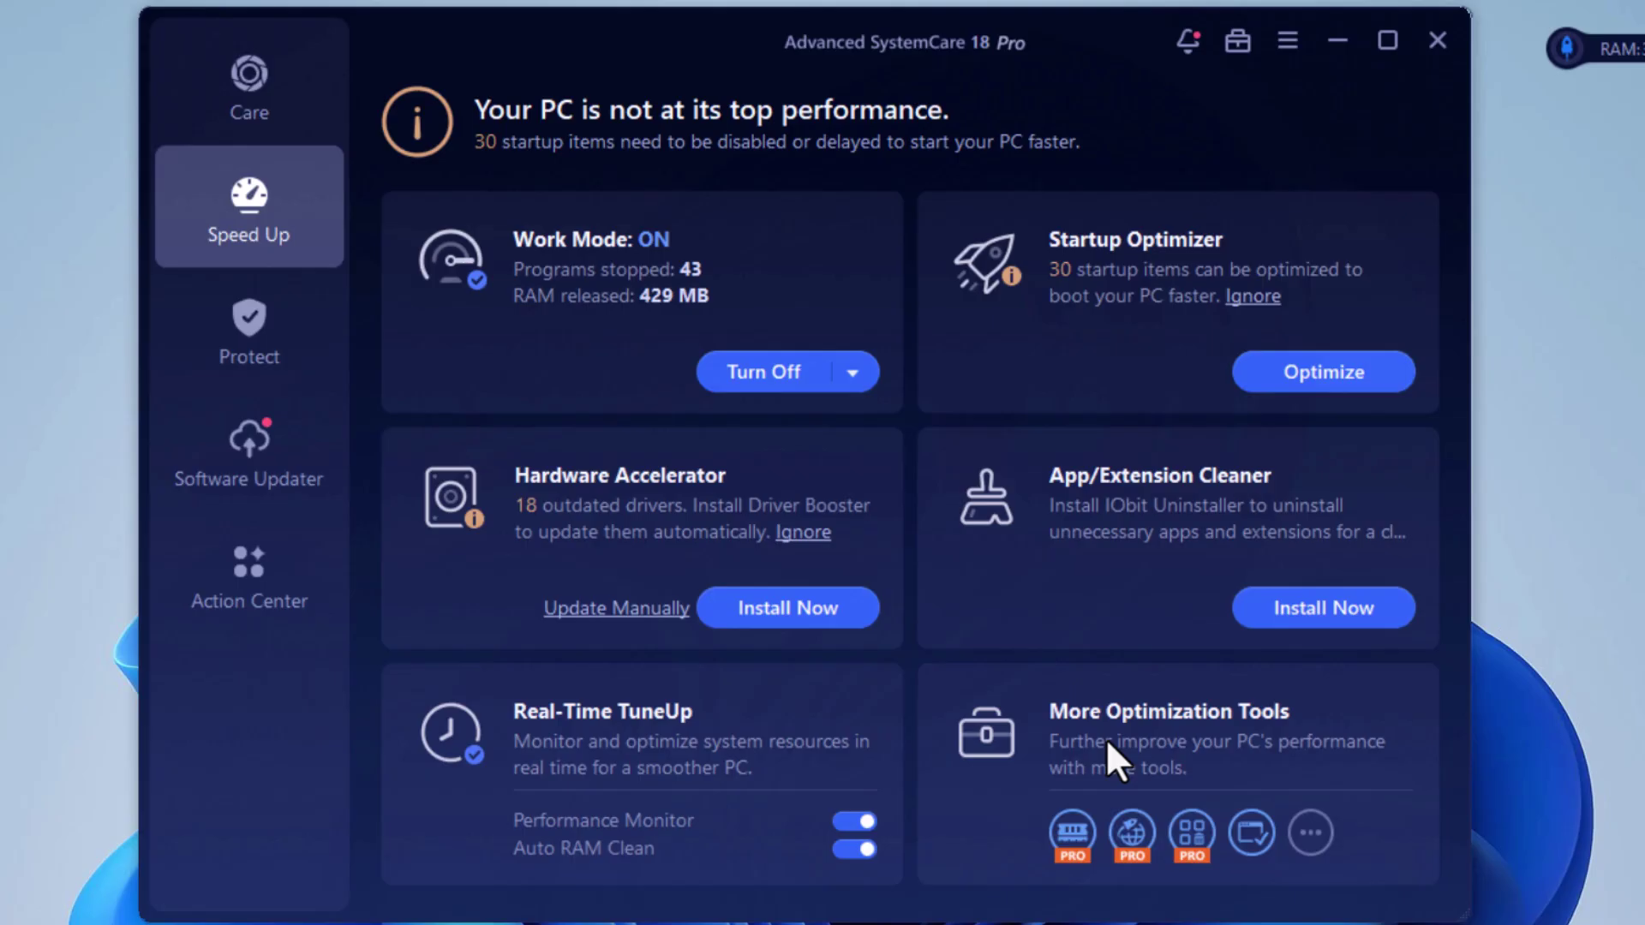
click(1071, 833)
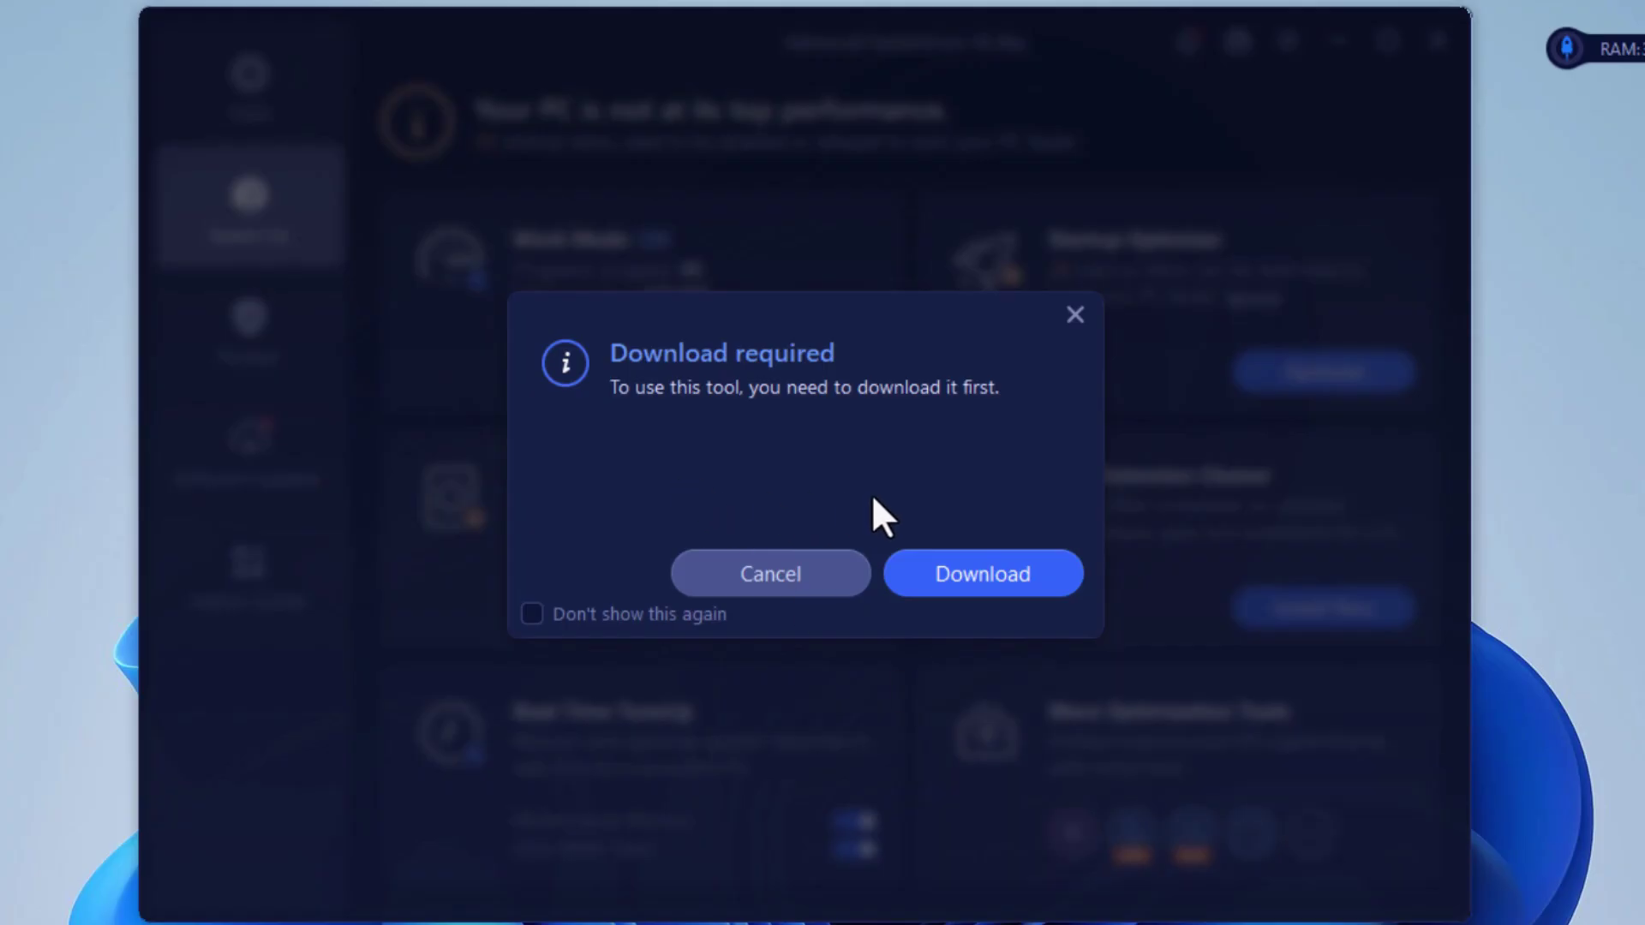
click(802, 588)
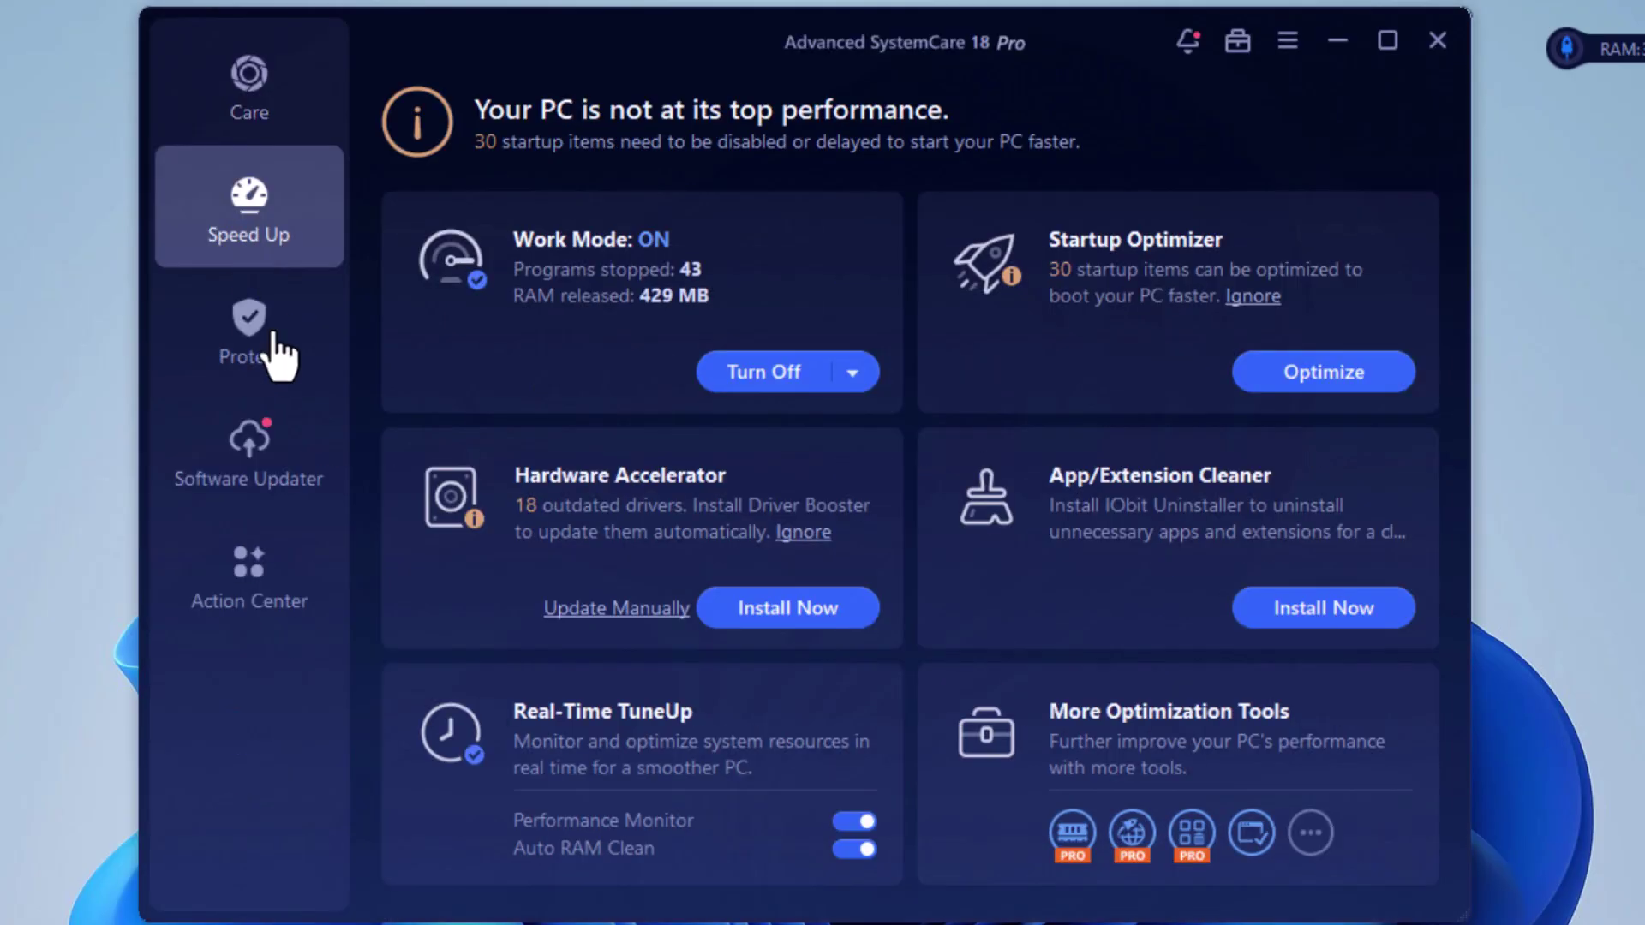
Step: Enable Anti-Spyware and Access Protection, check the 8 outdated programs, then view Action Center offers
click(266, 354)
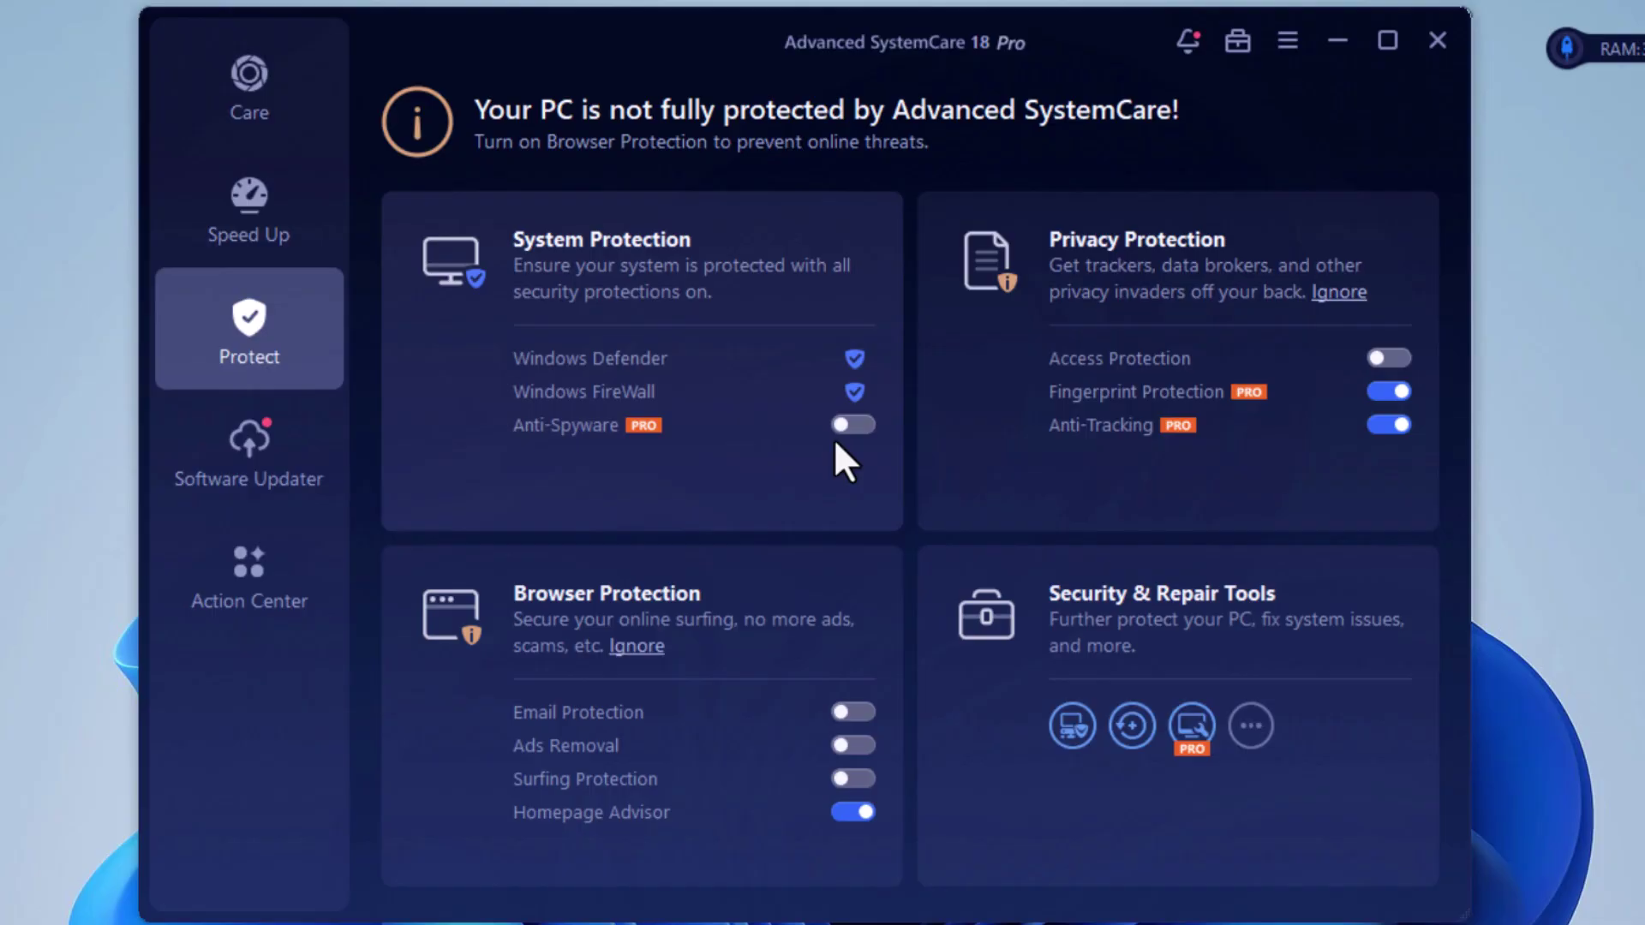
click(853, 426)
mouse_move(1156, 359)
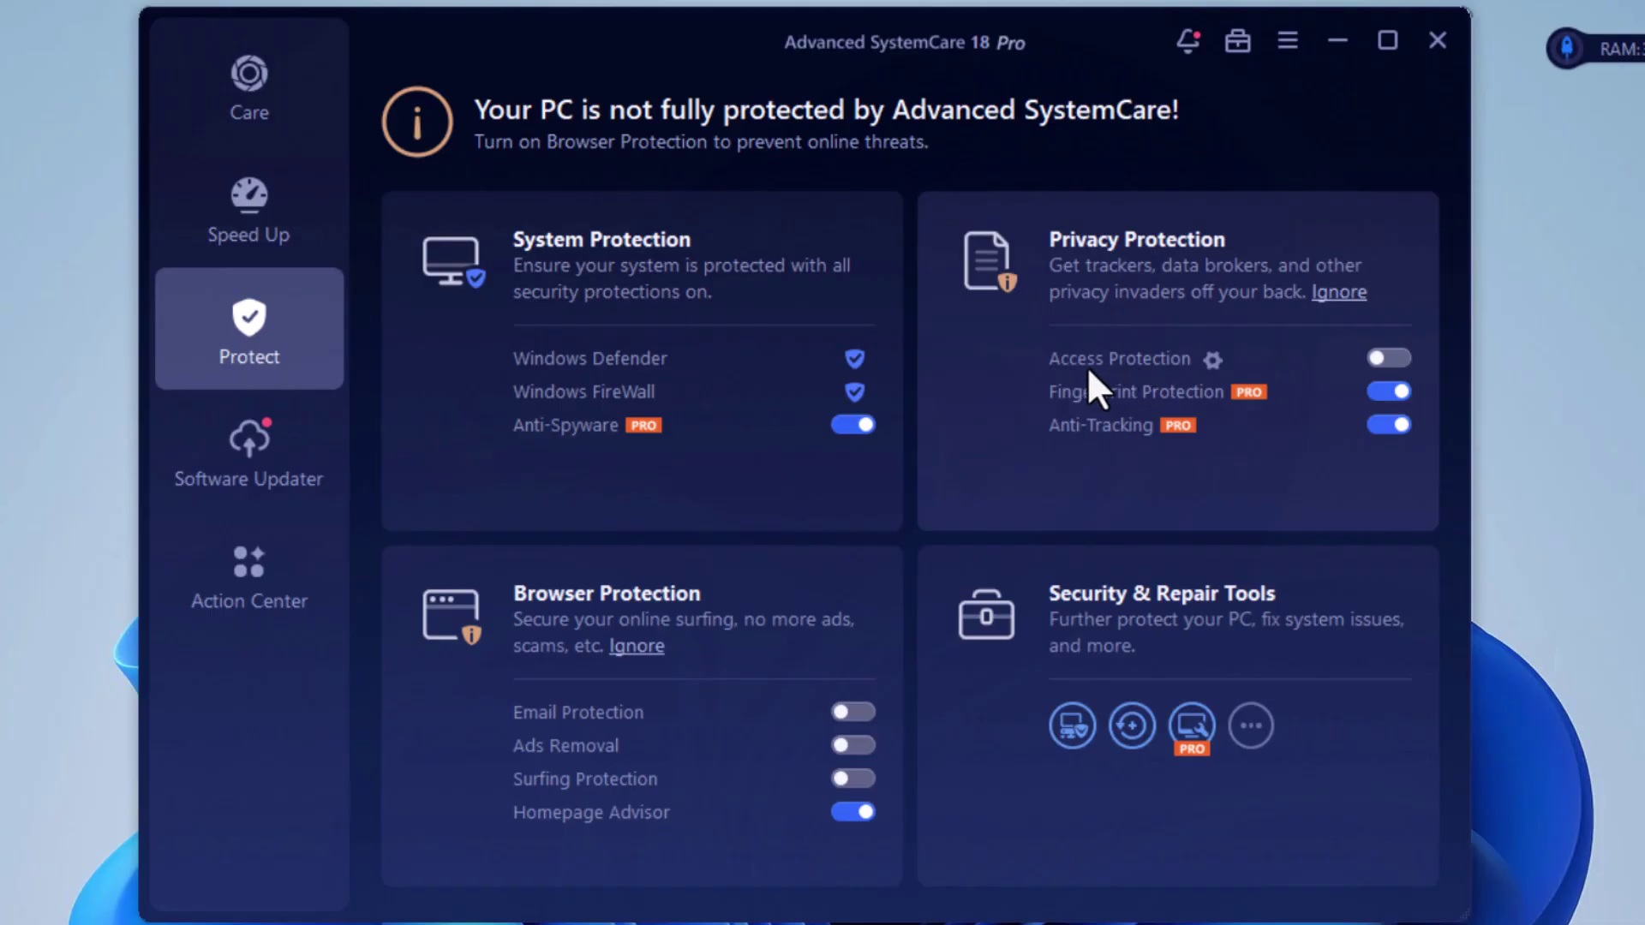
click(1391, 361)
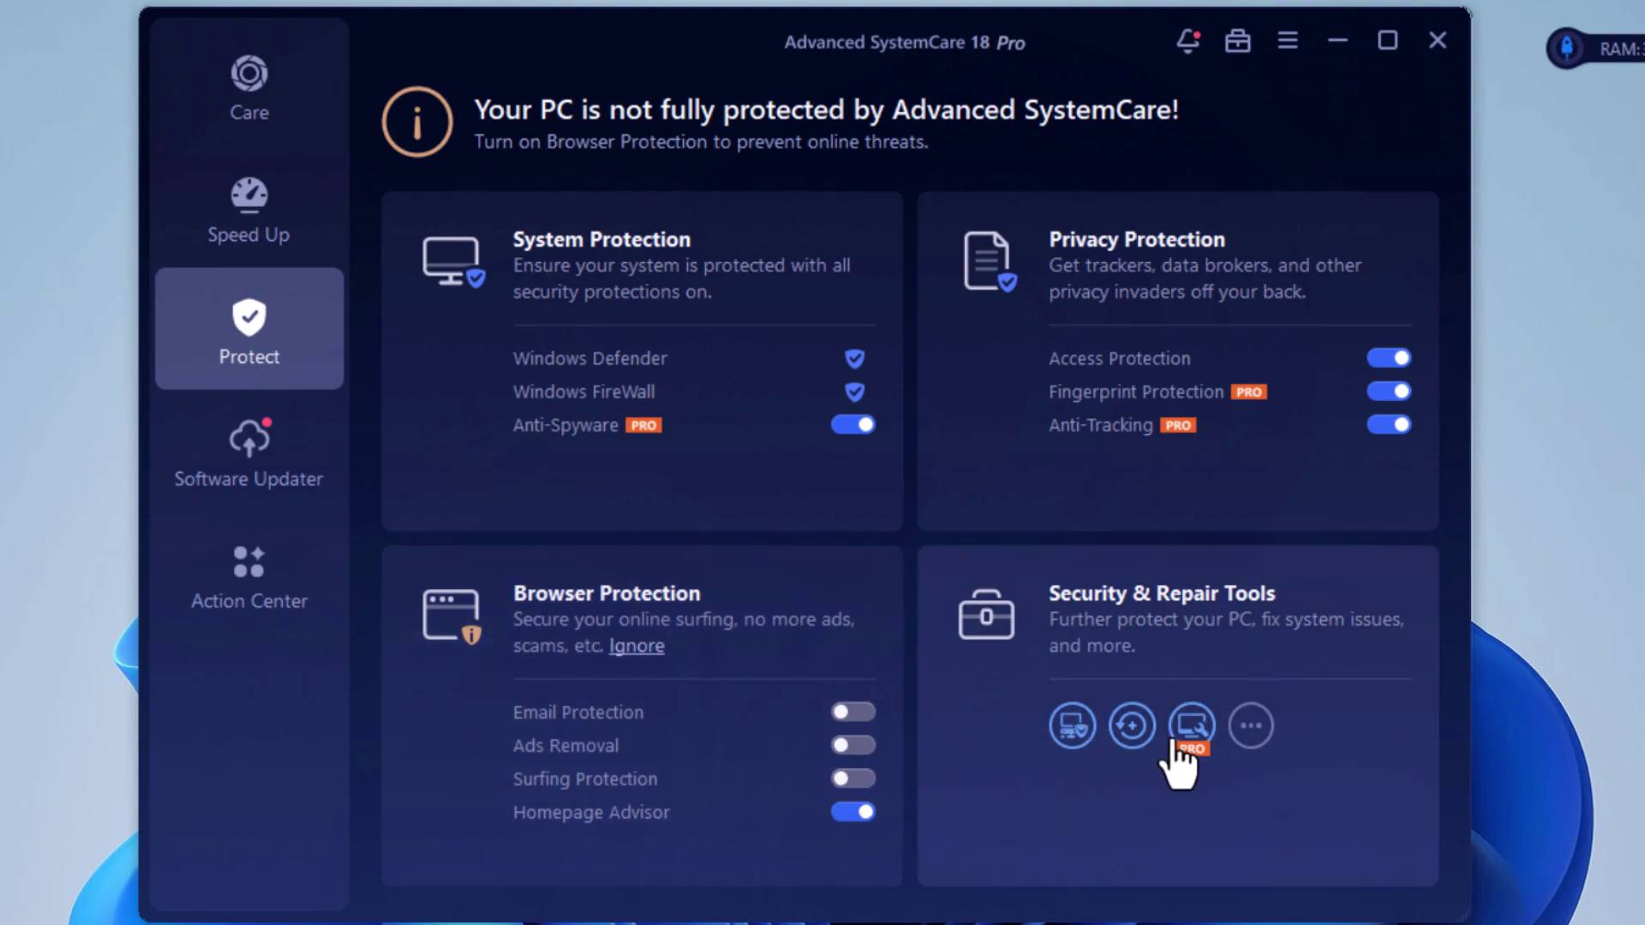
click(249, 444)
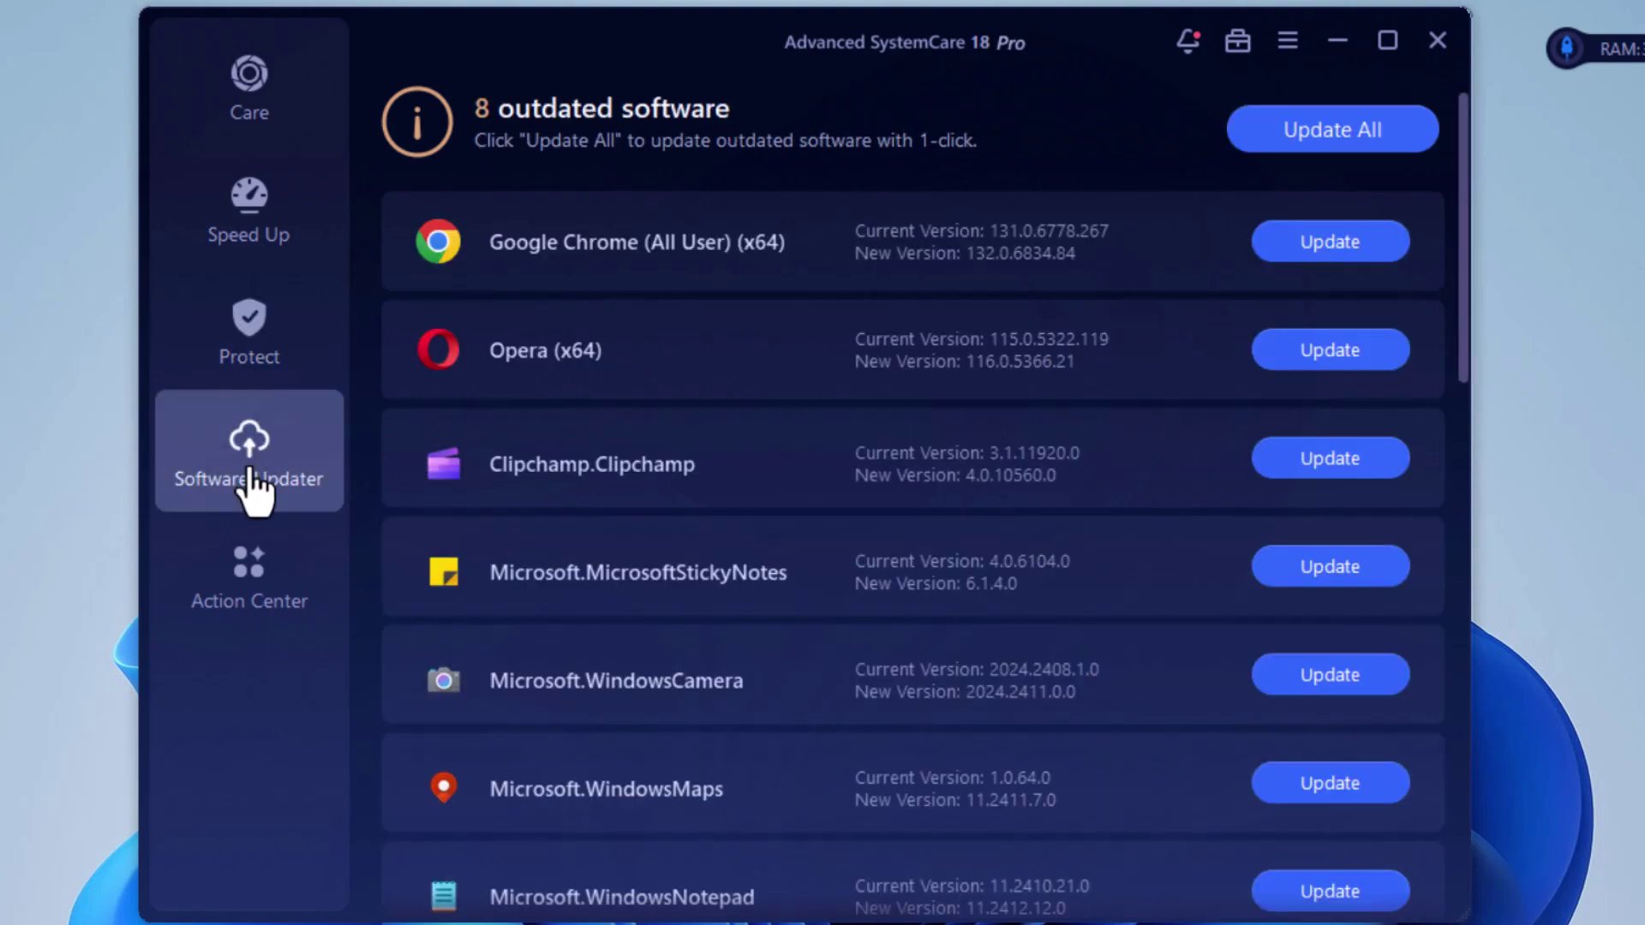
scroll(863, 639, down, 3)
scroll(875, 695, down, 5)
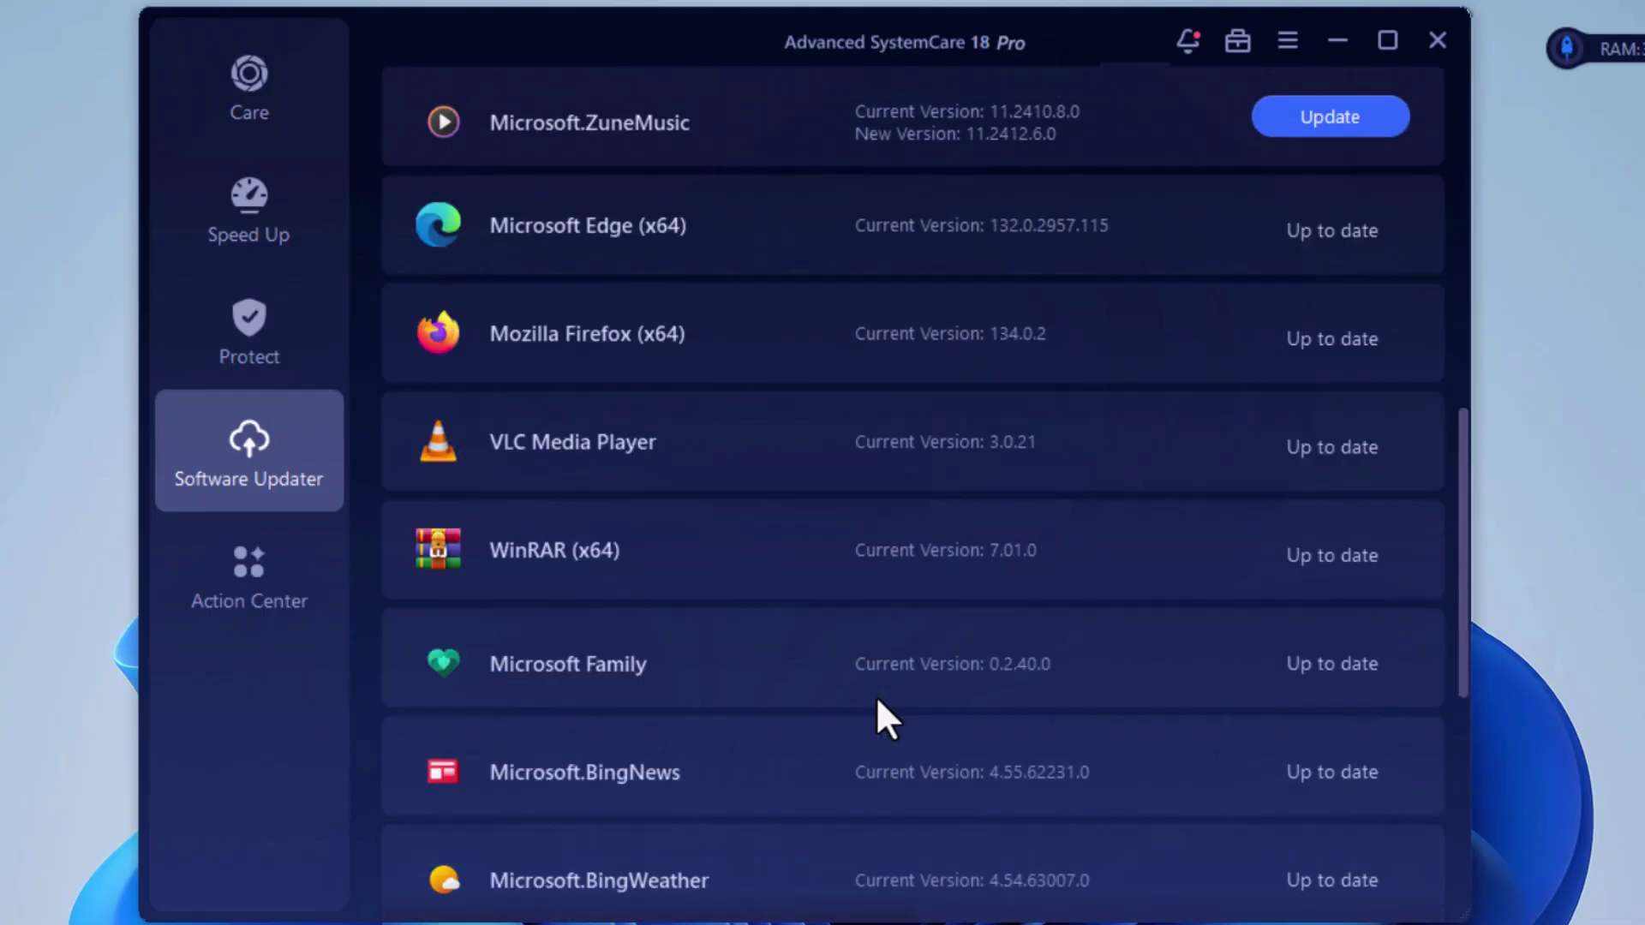
scroll(877, 700, down, 3)
scroll(876, 698, up, 5)
scroll(877, 698, up, 5)
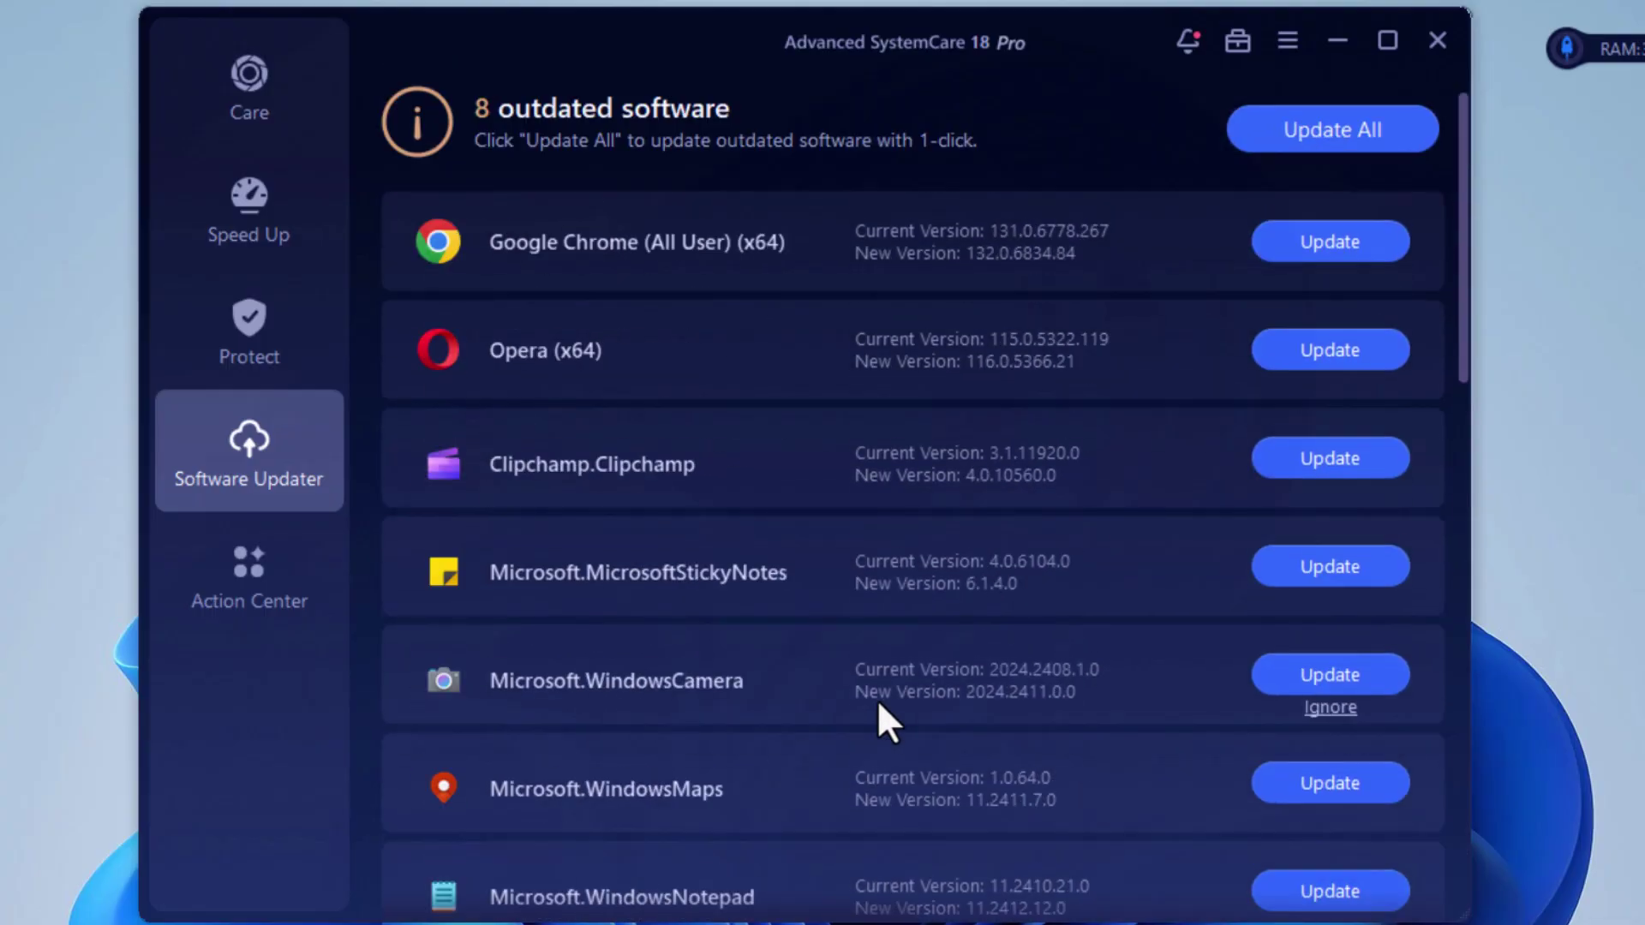
click(257, 617)
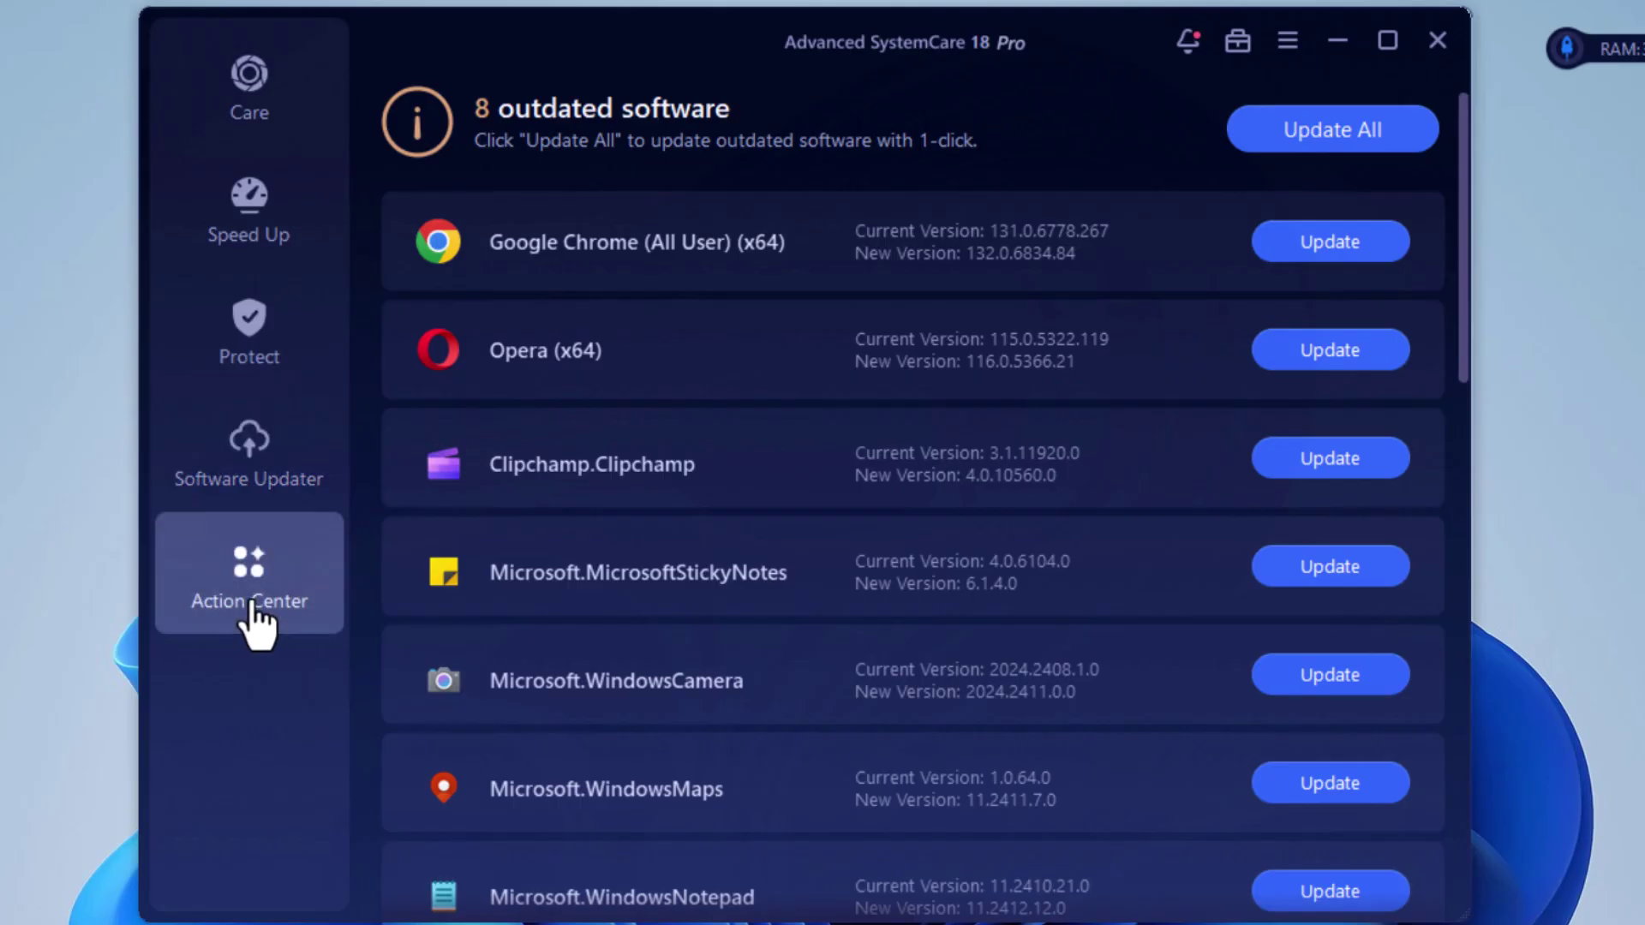
scroll(743, 521, down, 3)
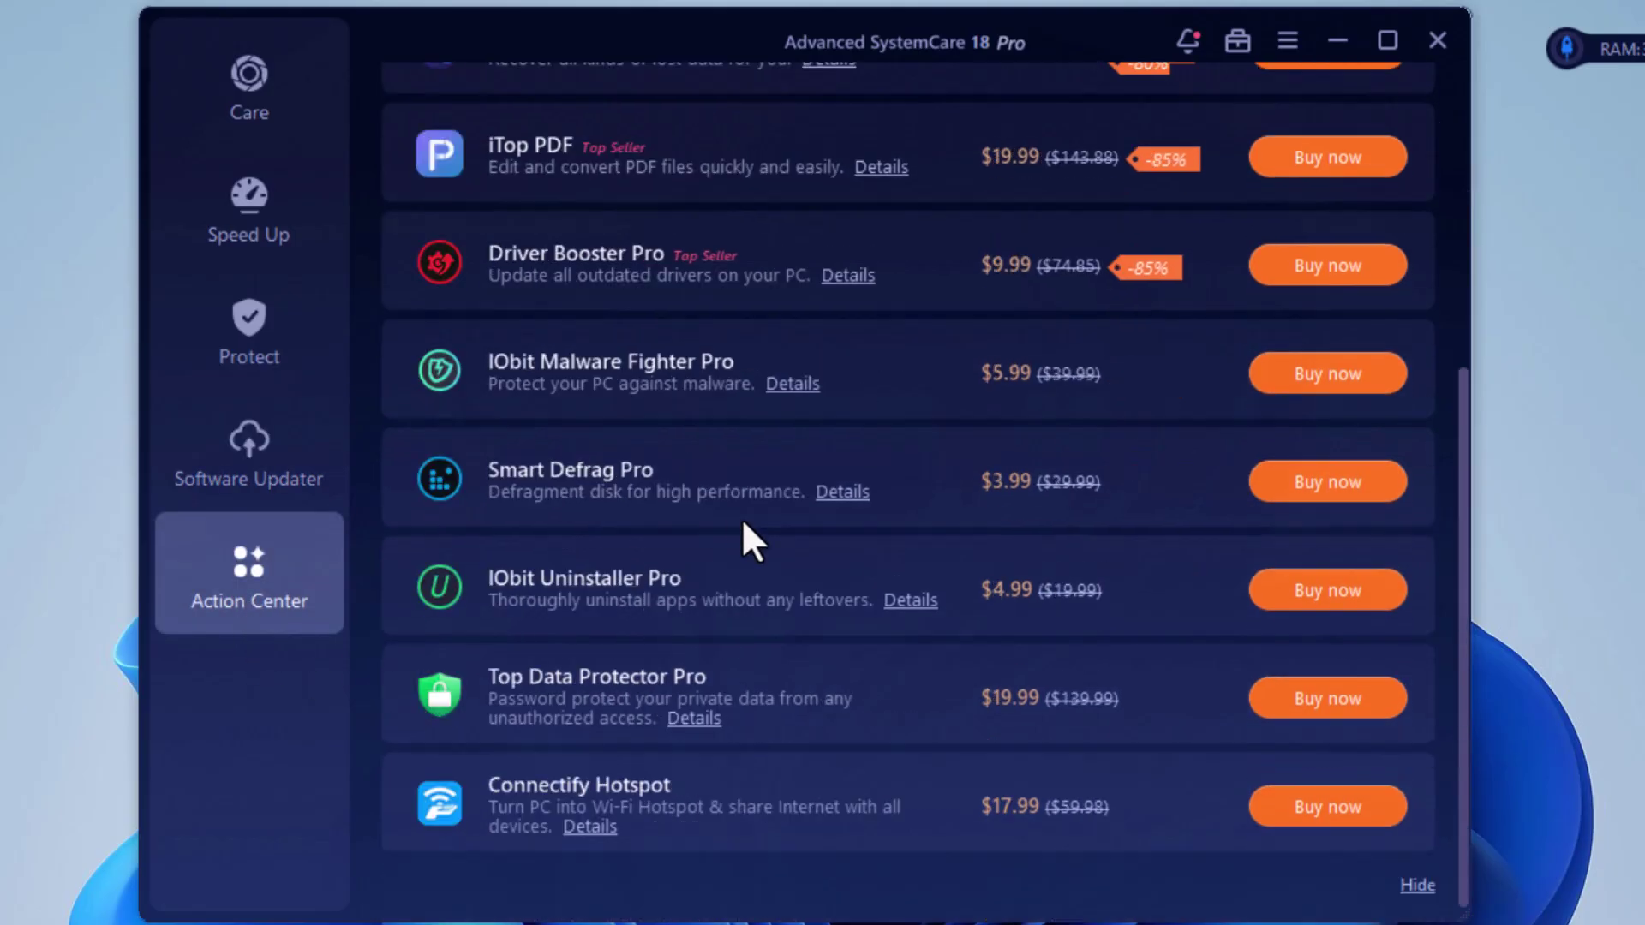
scroll(755, 616, up, 3)
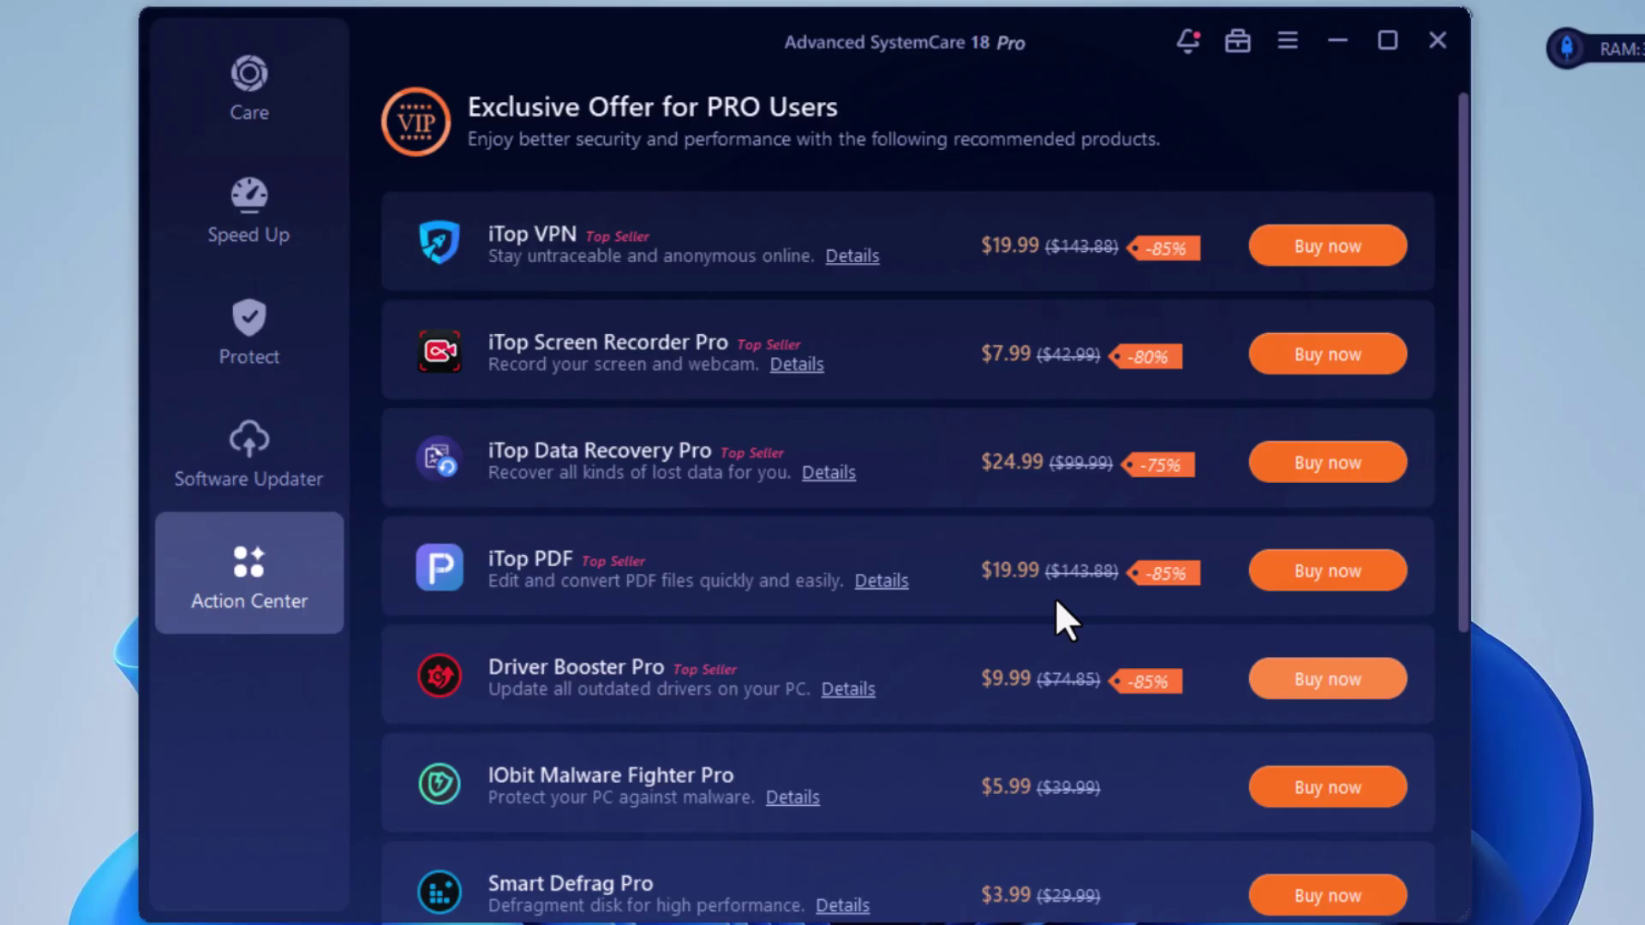
Step: Go to Care, look through the toolbox of utilities, and close it again
click(232, 110)
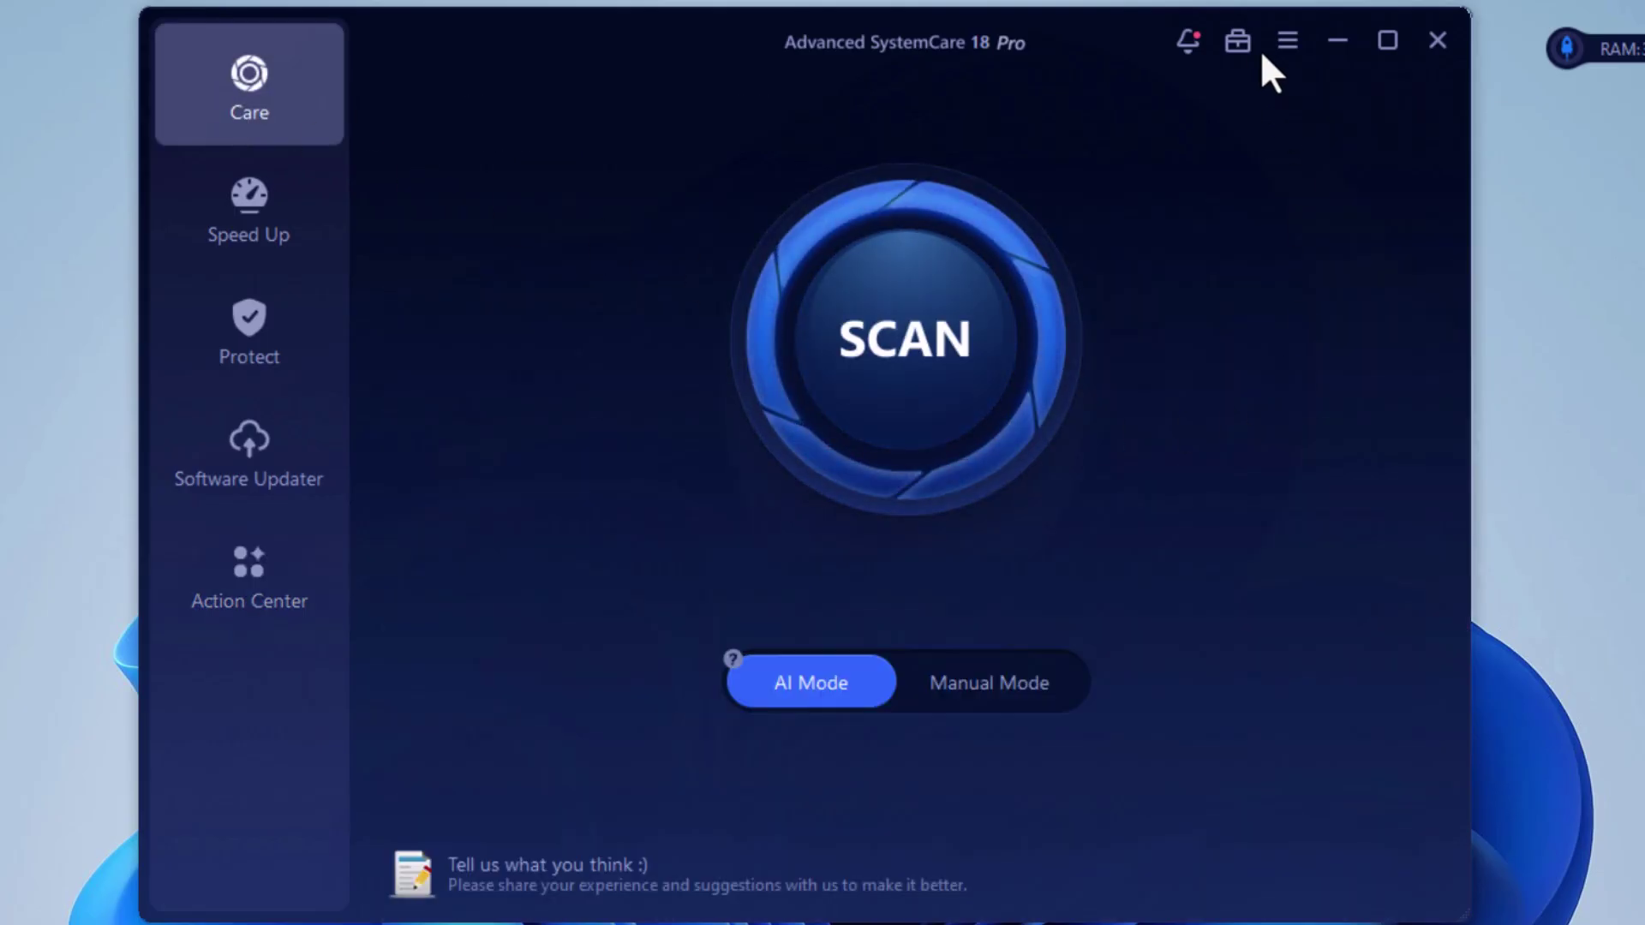
click(1236, 39)
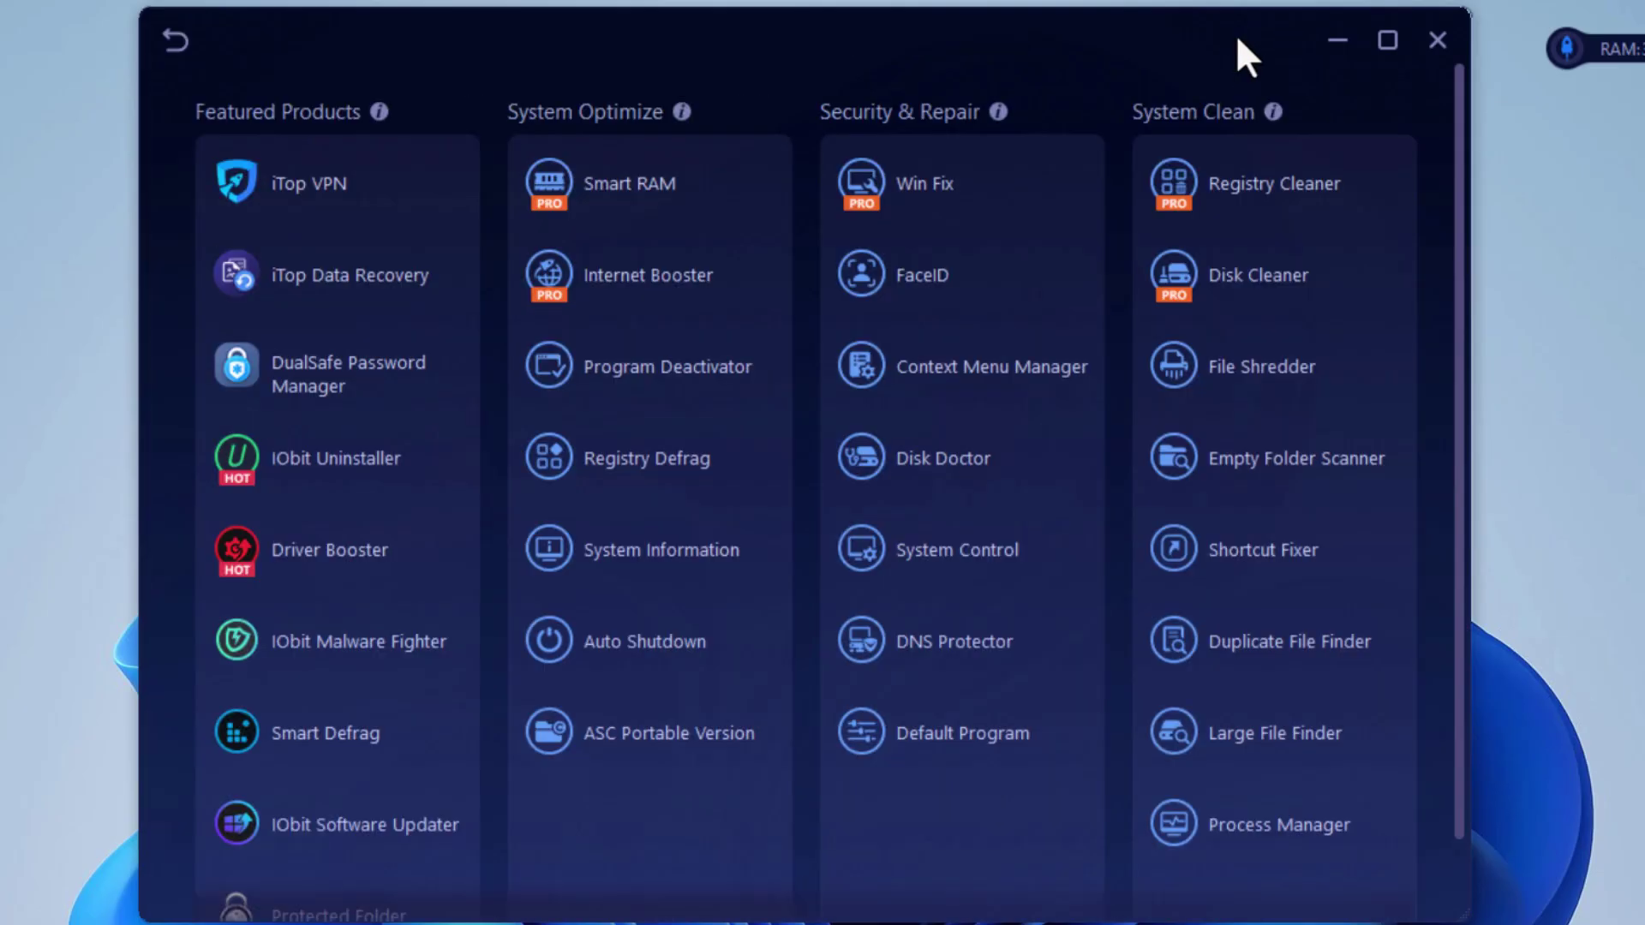
click(176, 42)
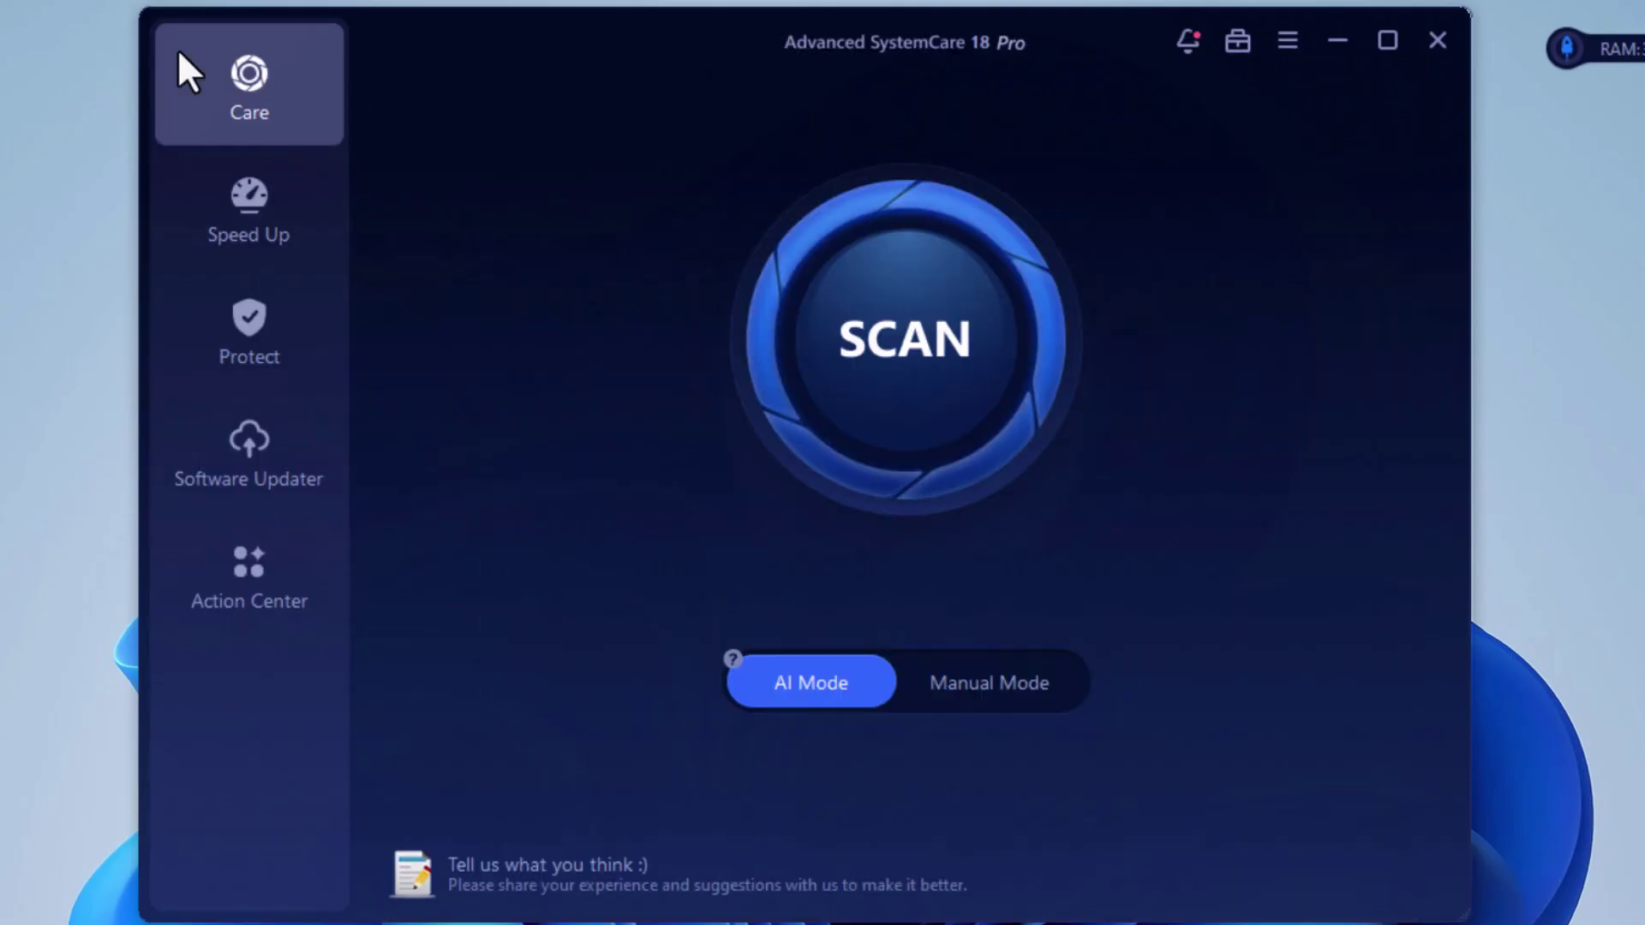
Step: Open Settings from the main menu and view the Anti-Spyware, Spyware Removal, Registry Clean and Privacy Sweep pages
click(1284, 44)
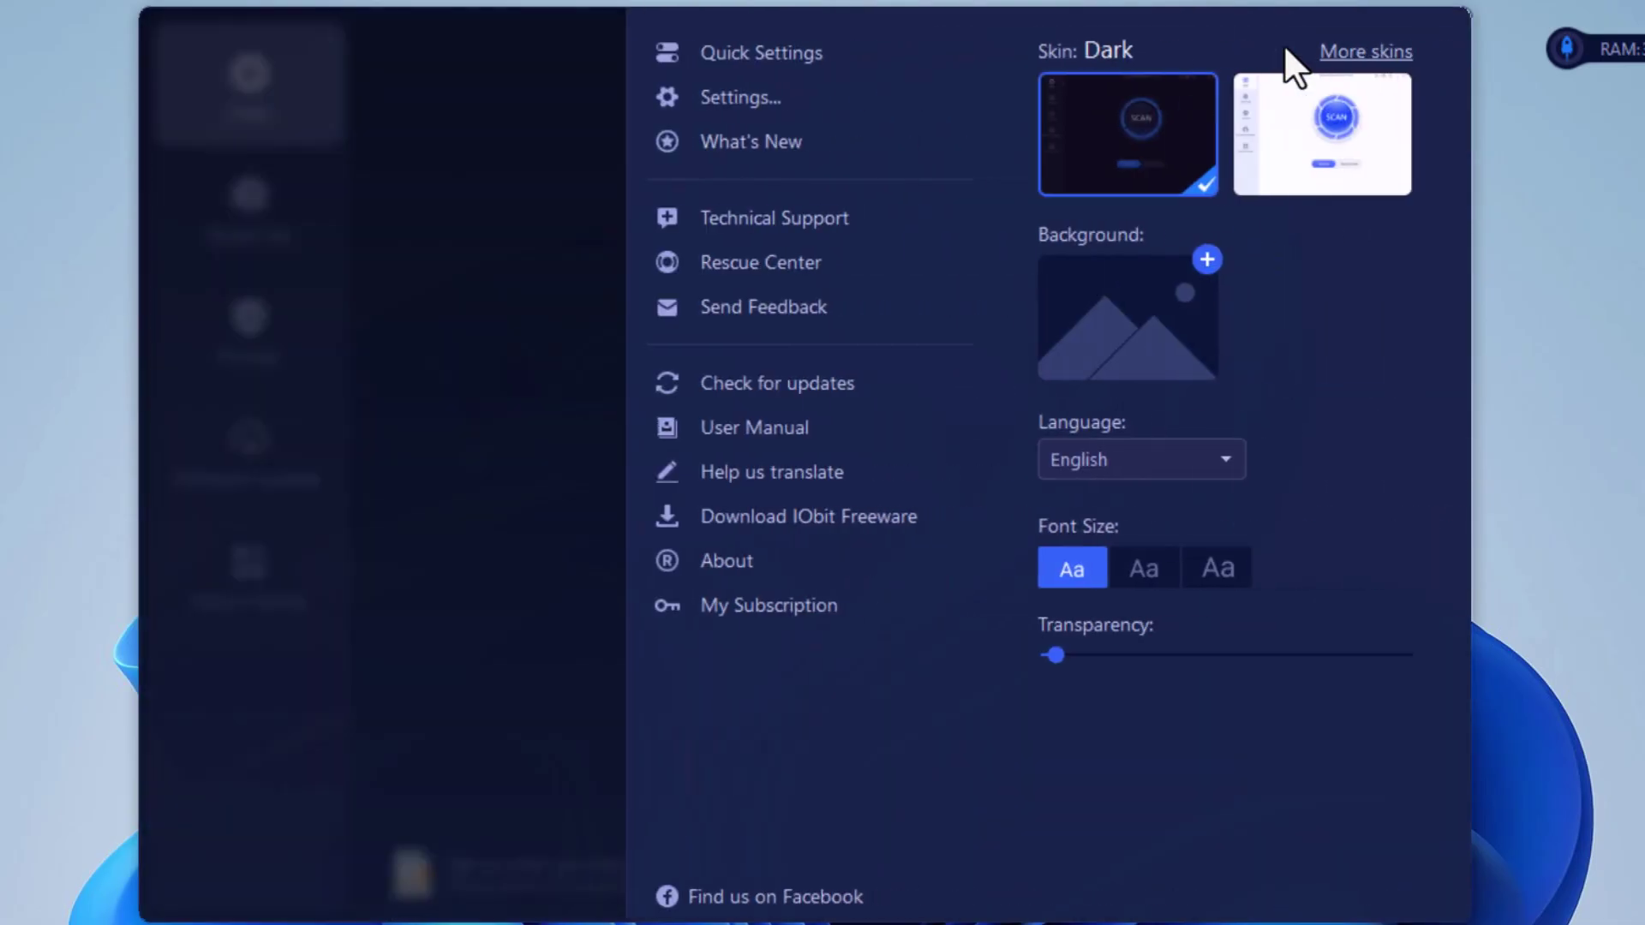
click(735, 103)
click(316, 137)
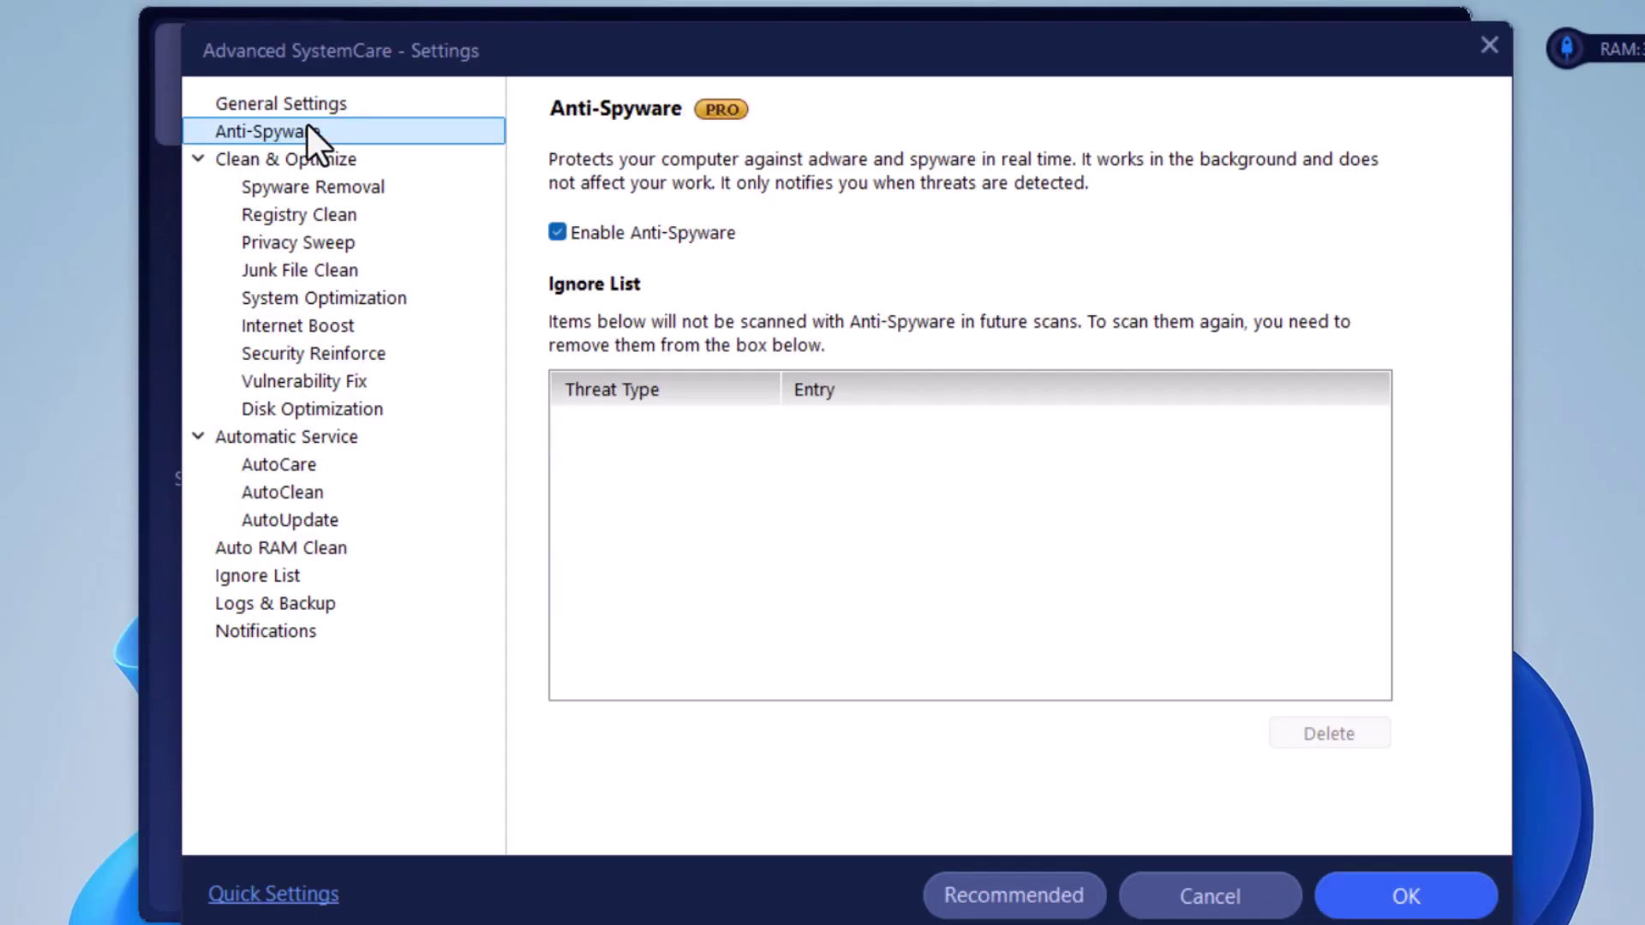
click(297, 151)
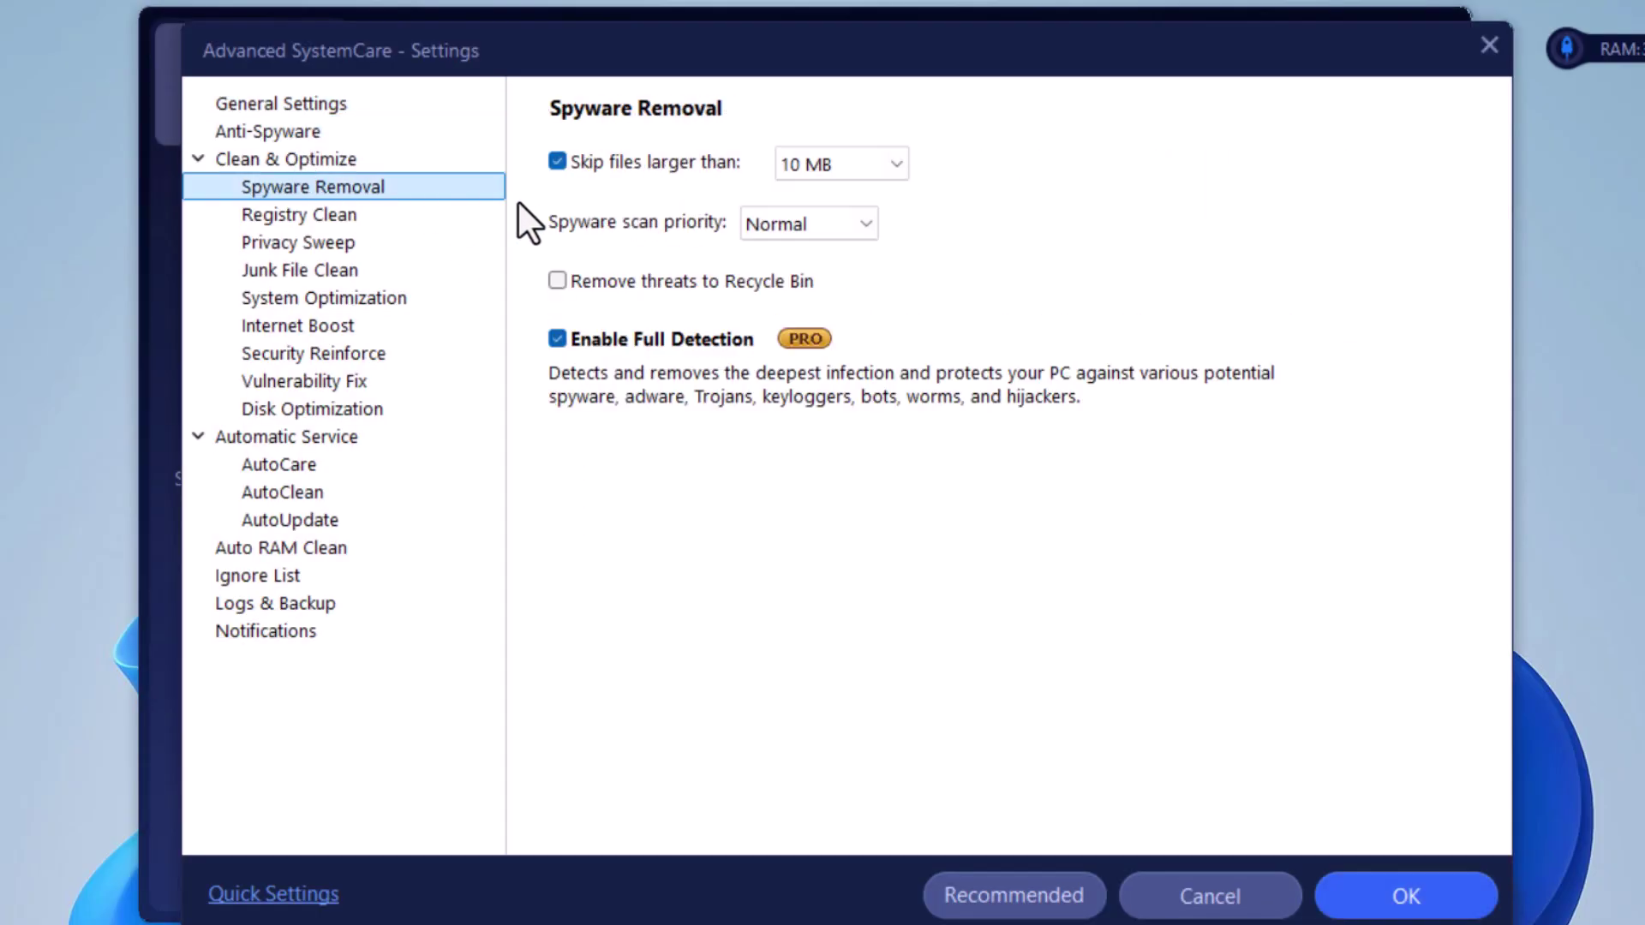
click(334, 217)
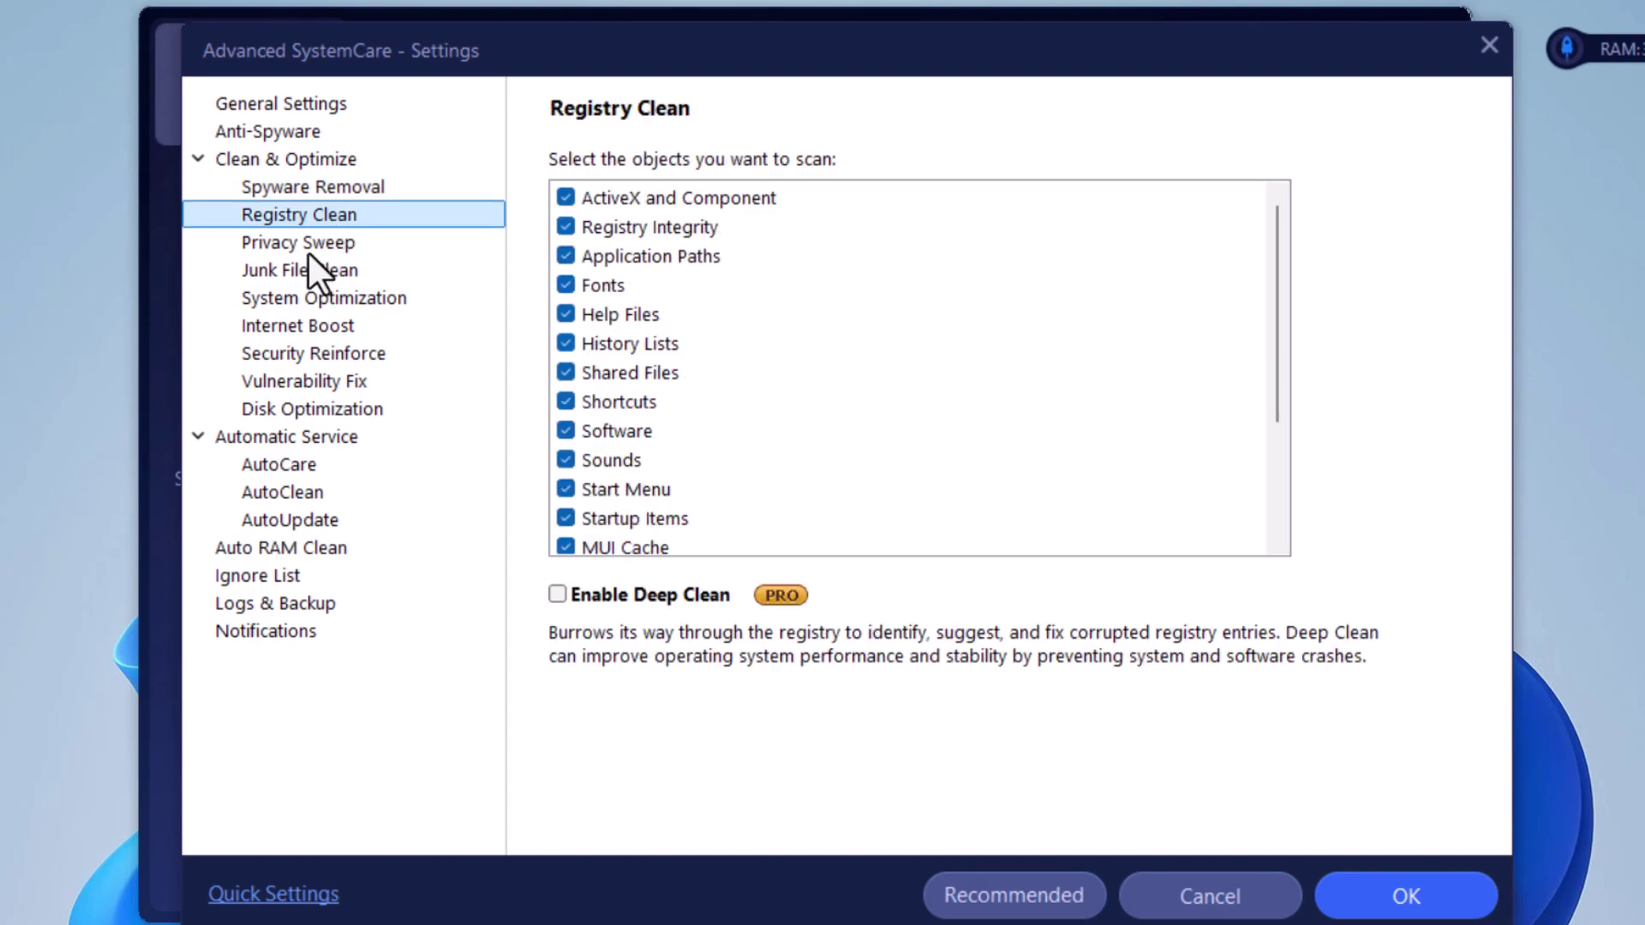
click(309, 253)
scroll(862, 402, down, 1)
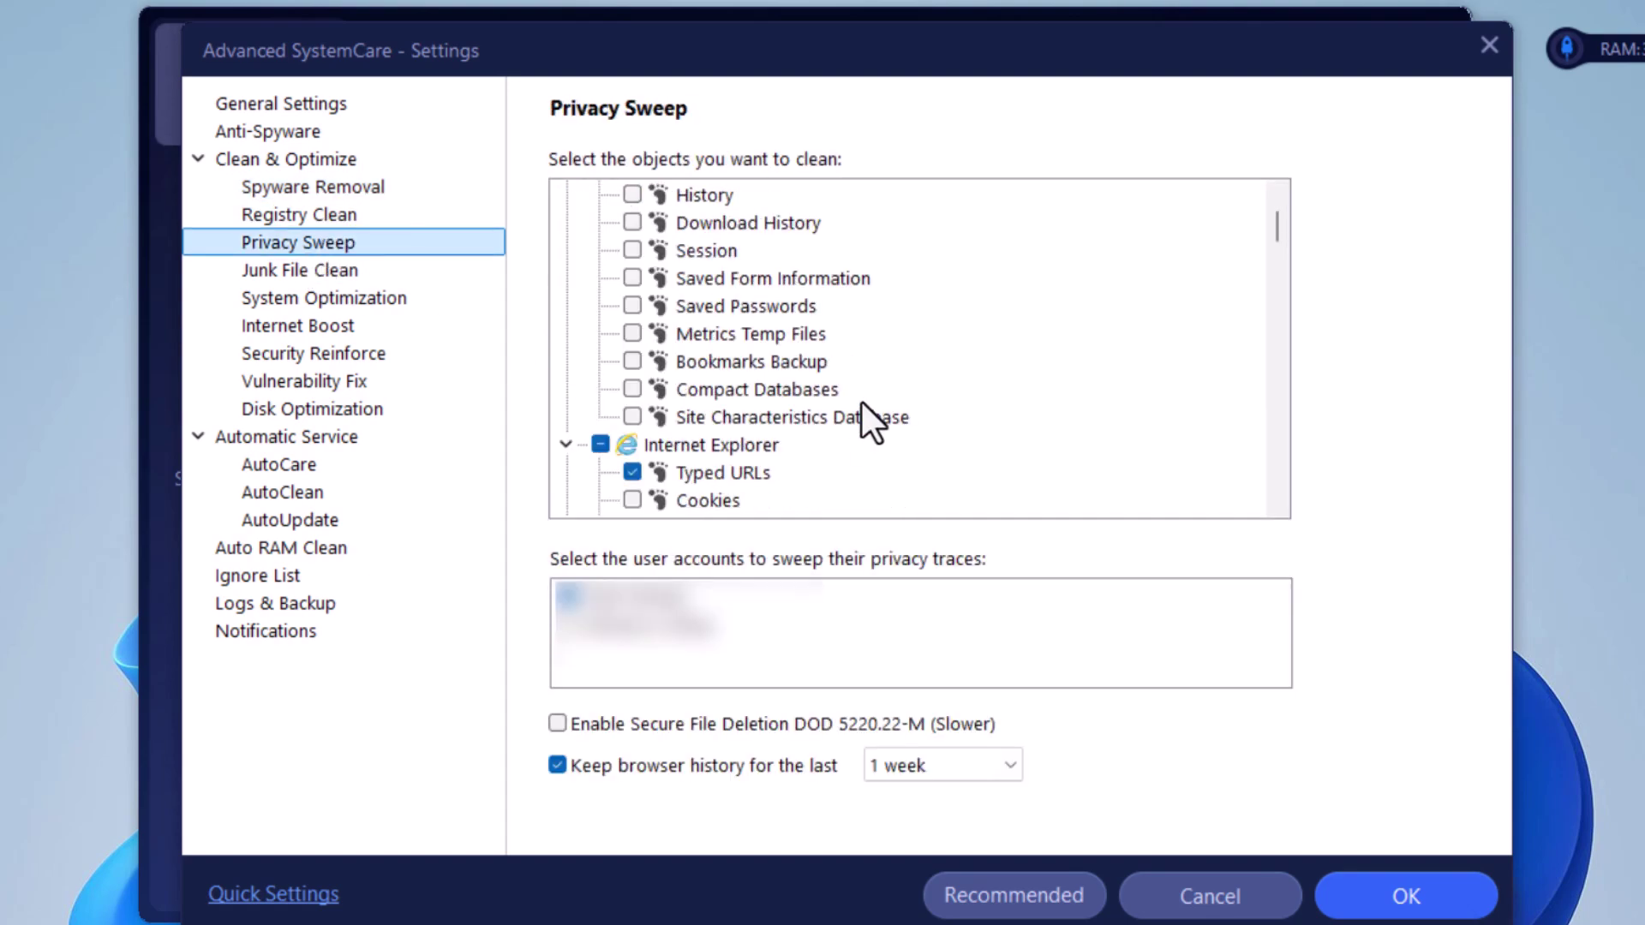
scroll(861, 402, down, 1)
scroll(848, 437, down, 1)
scroll(842, 466, down, 3)
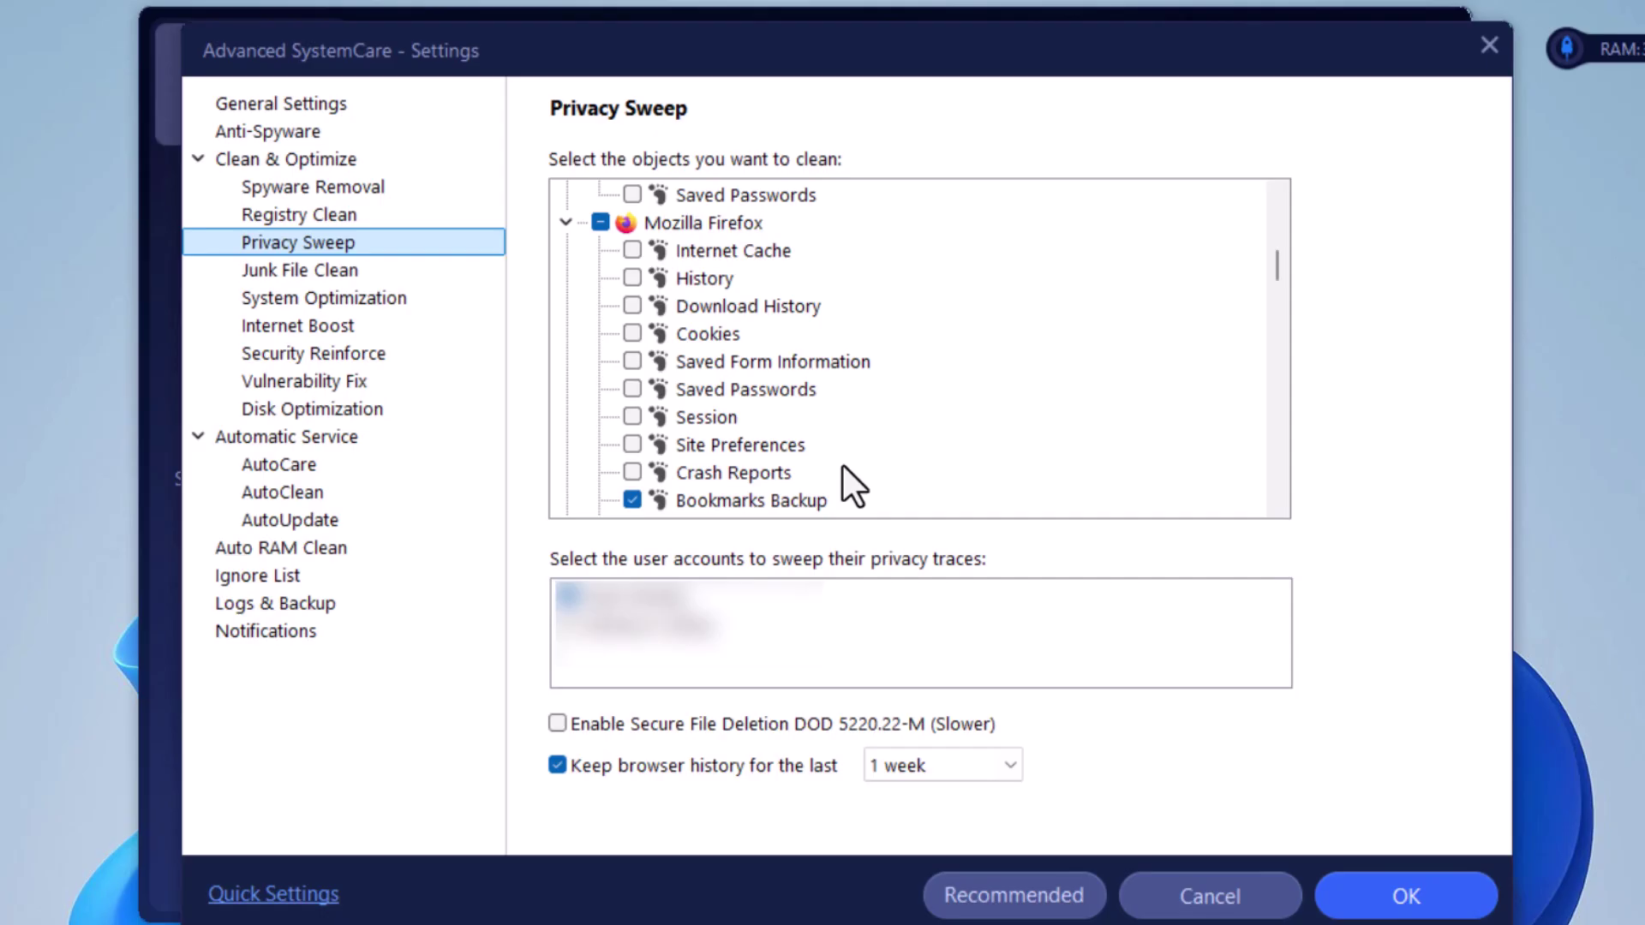
scroll(842, 466, down, 4)
scroll(842, 466, down, 1)
scroll(842, 466, down, 5)
scroll(841, 465, down, 6)
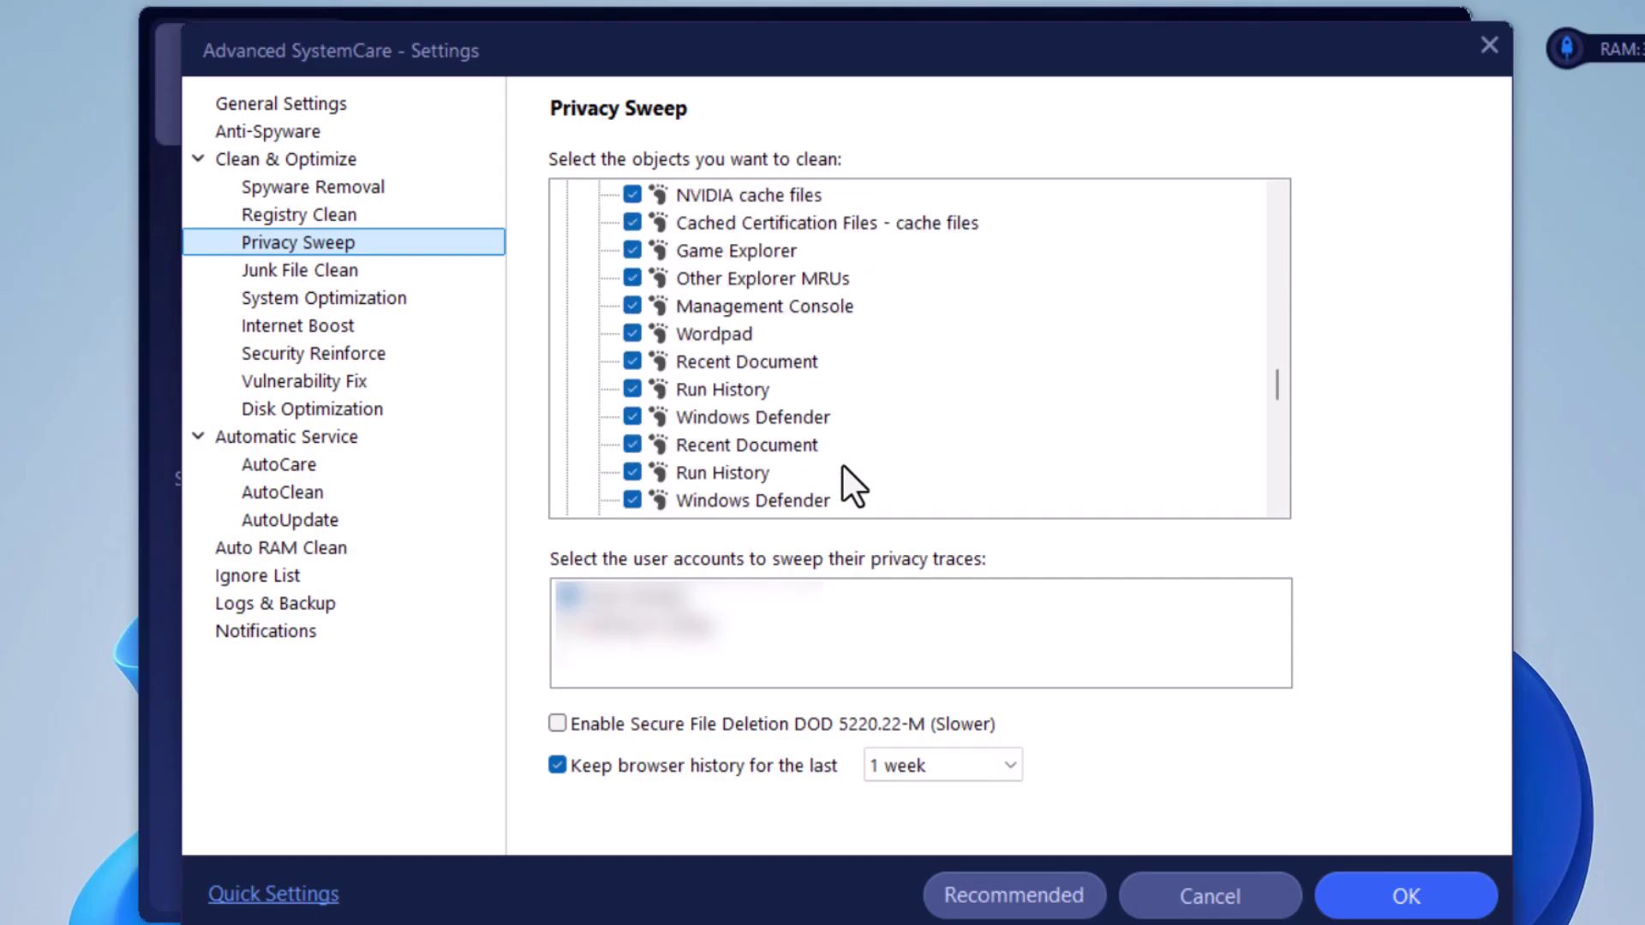
scroll(841, 464, up, 2)
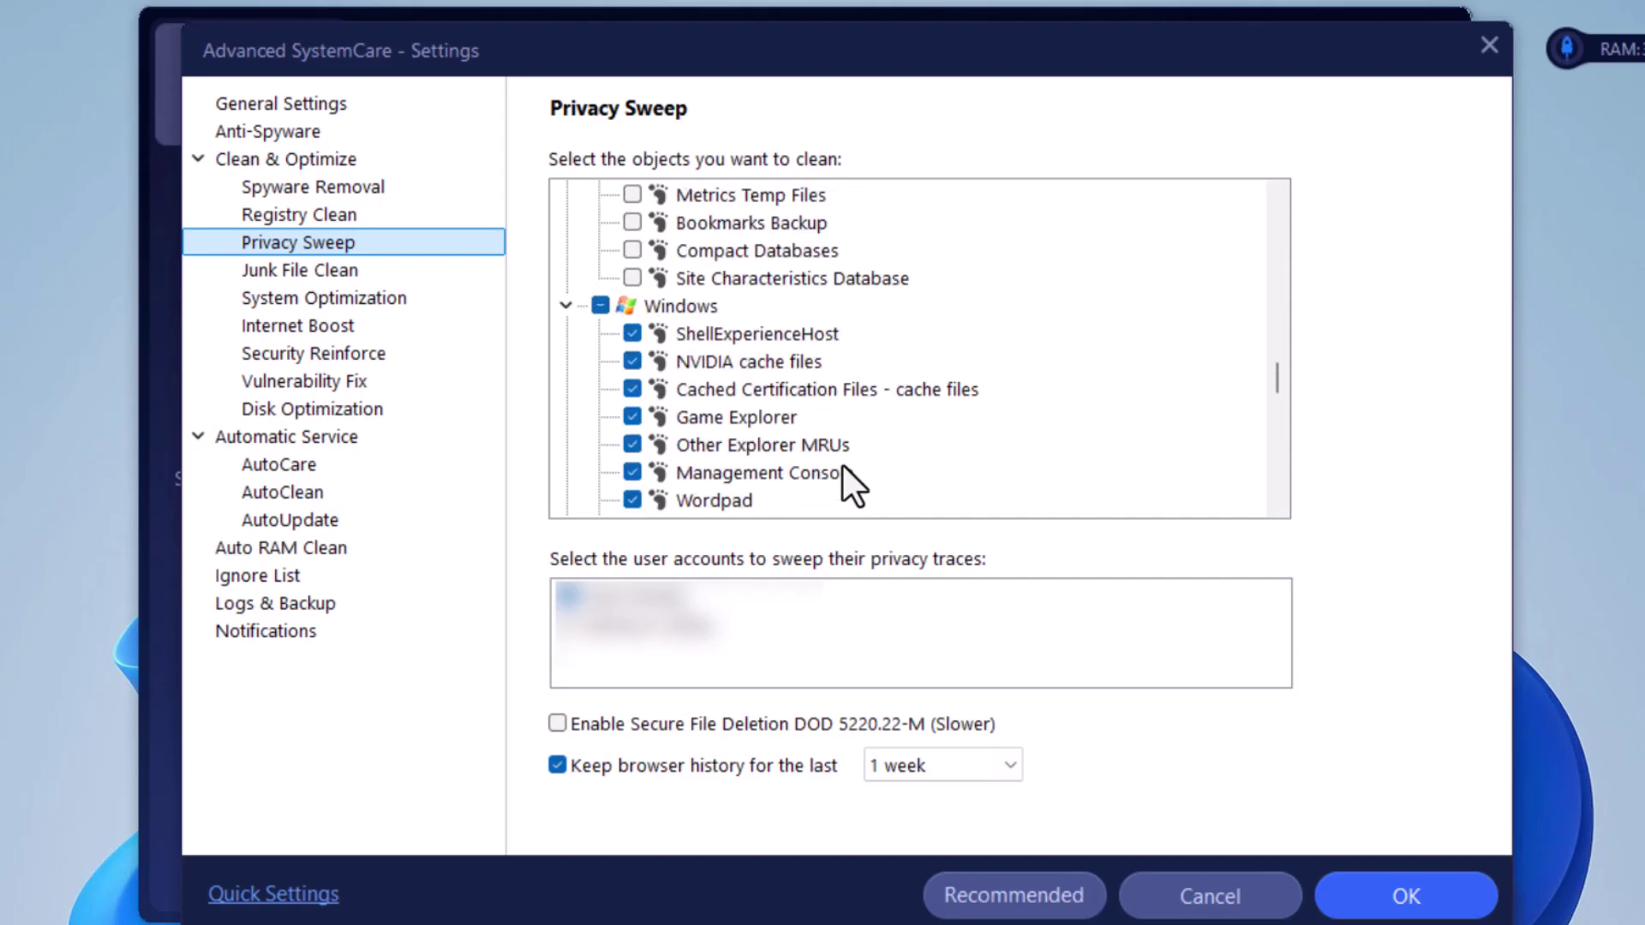
scroll(842, 465, down, 5)
Step: View the Junk File Clean, System Optimization, Internet Boost and Security Reinforce settings
click(318, 272)
click(359, 299)
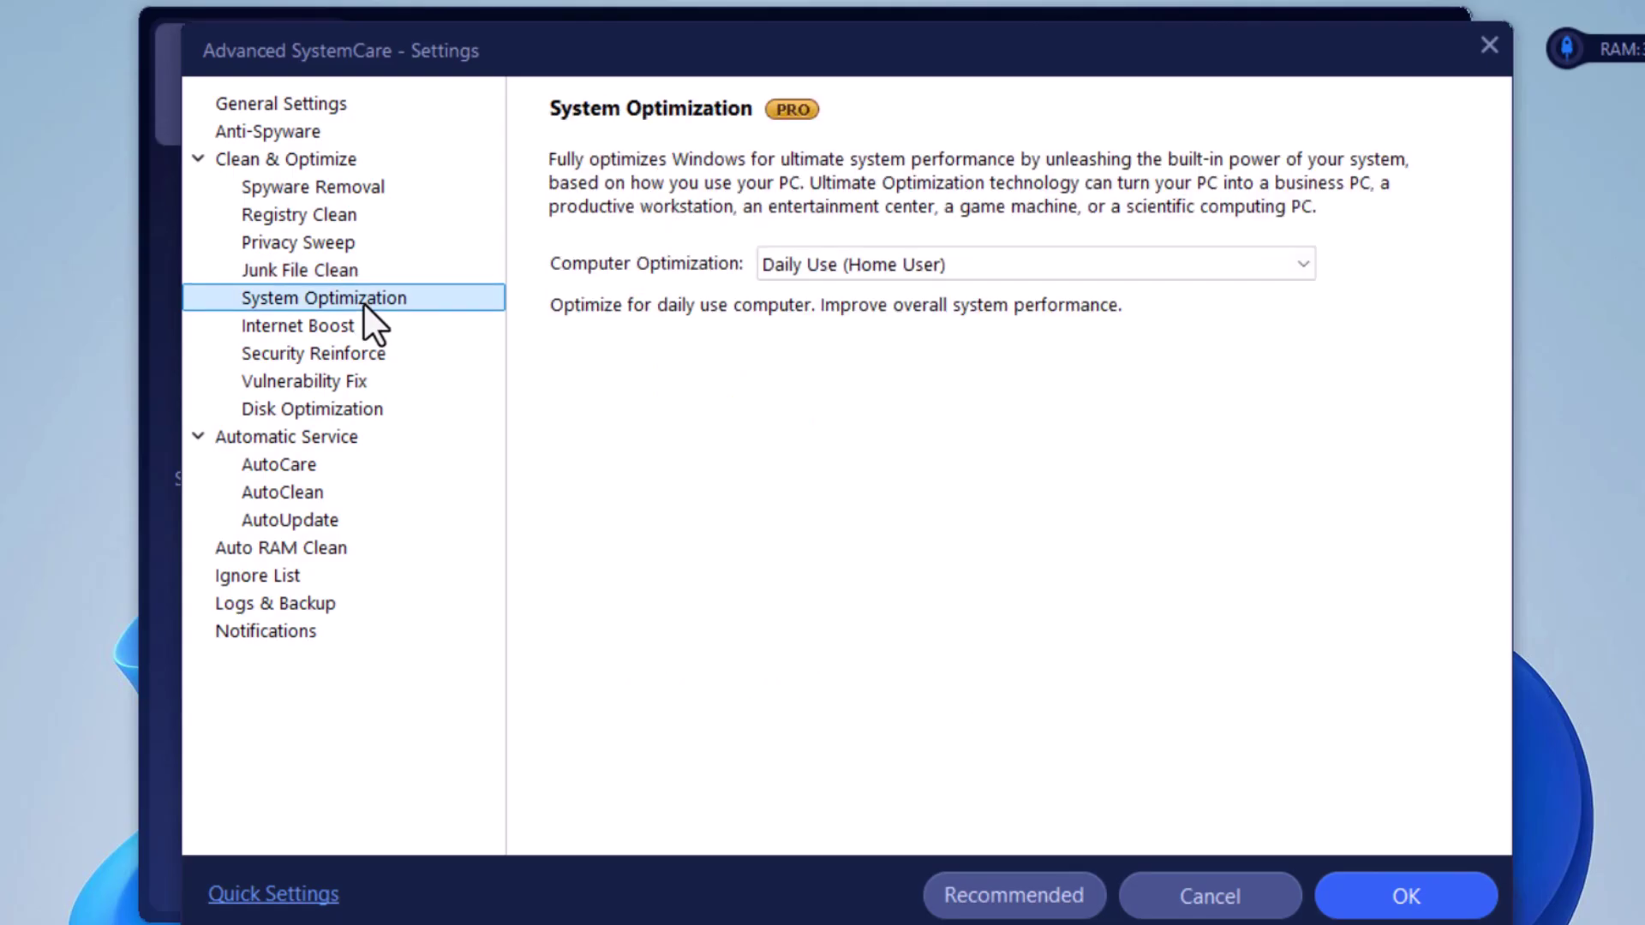
click(326, 330)
click(355, 351)
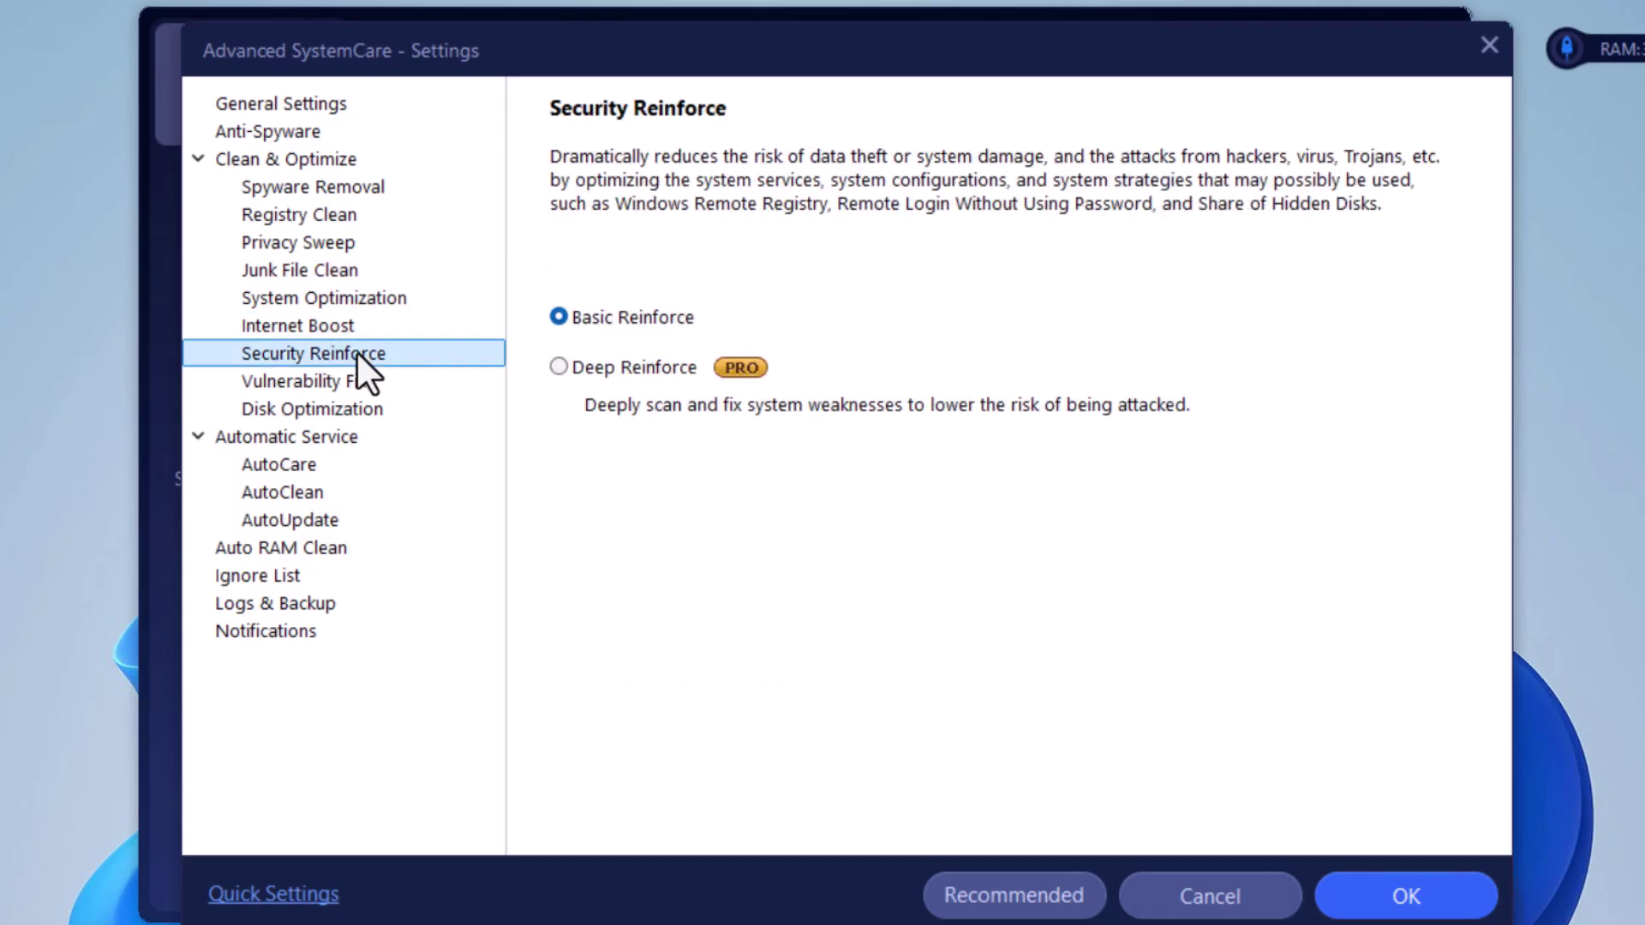
Step: Enable AutoCare and AutoClean's automatic browser-data clearing at Windows startup
click(291, 460)
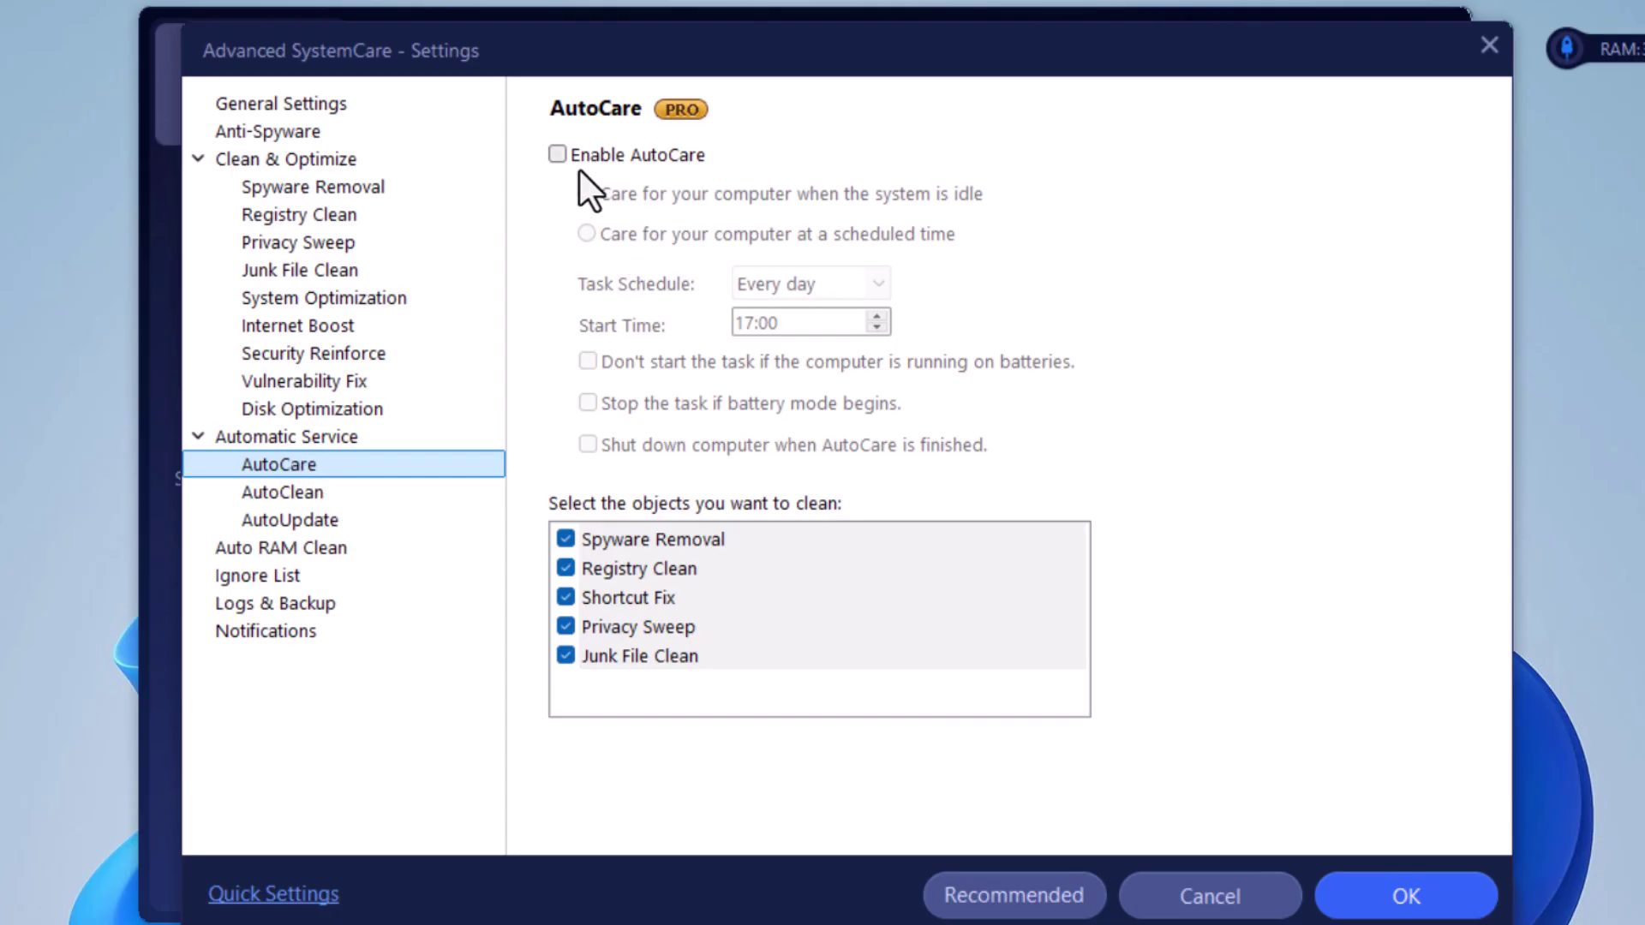
click(558, 155)
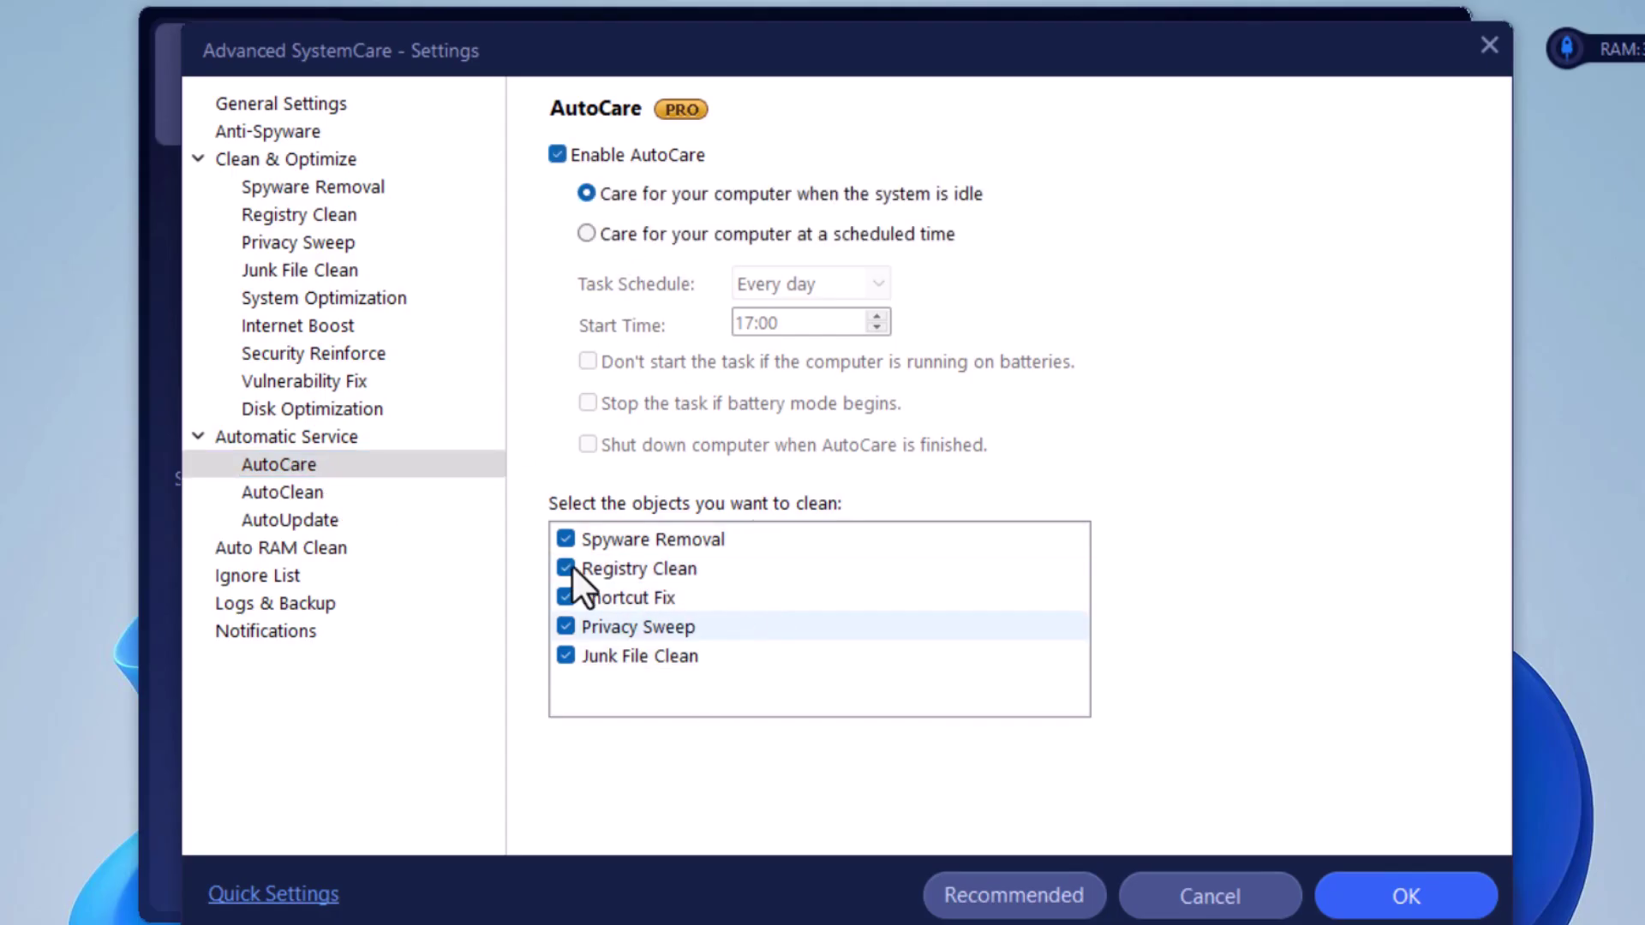
click(276, 496)
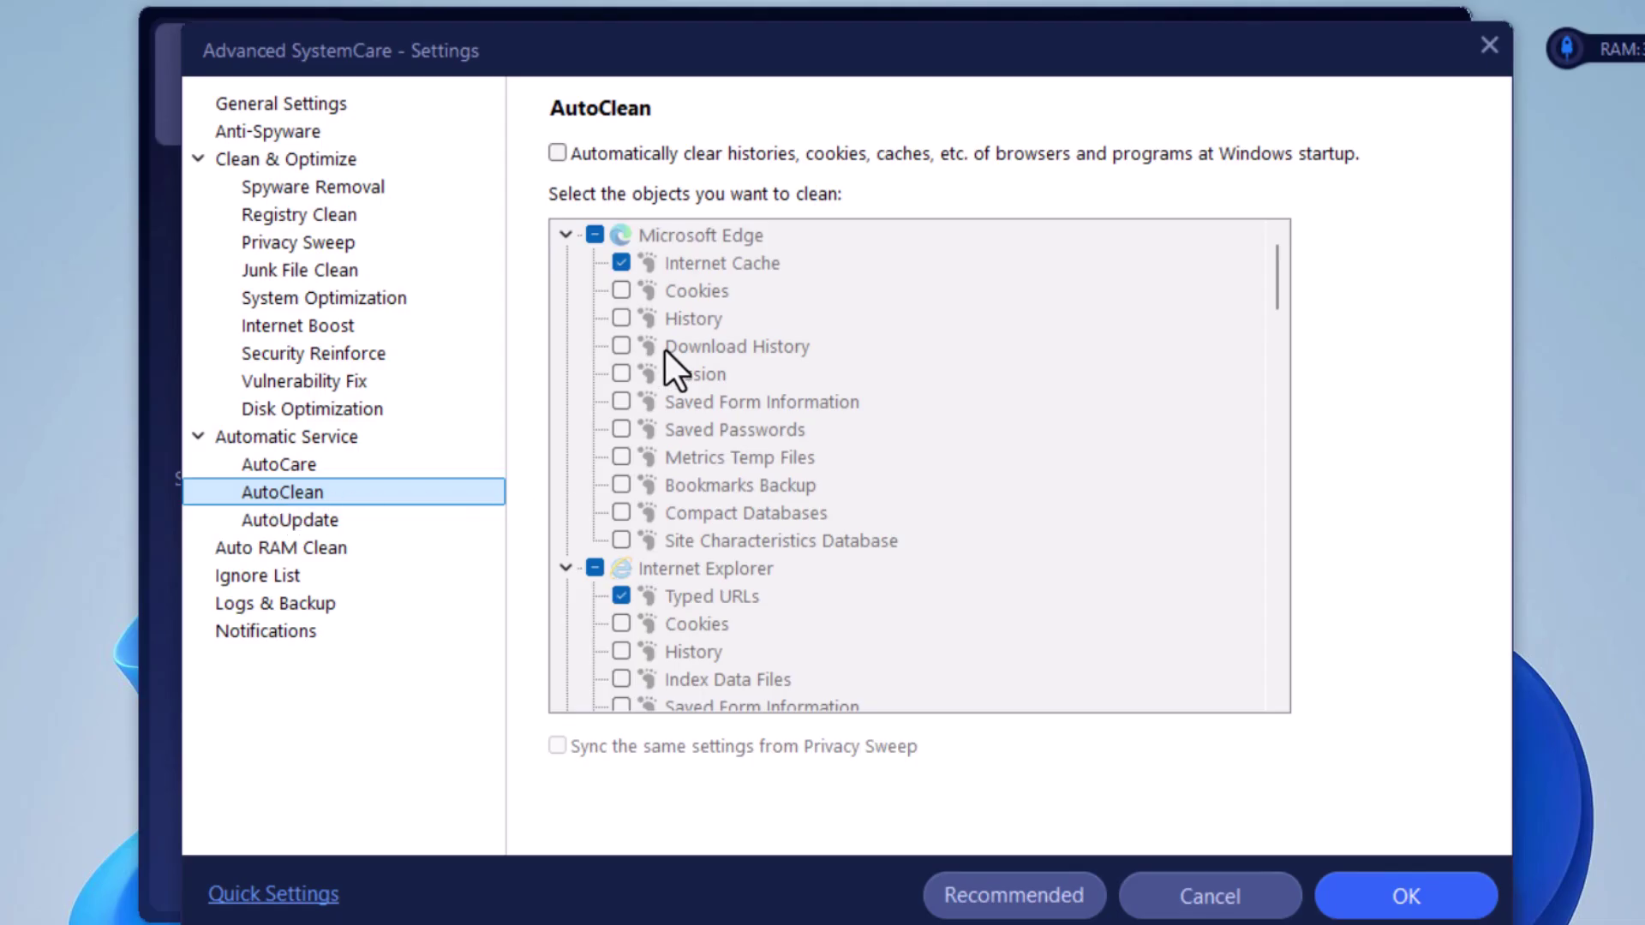
click(557, 155)
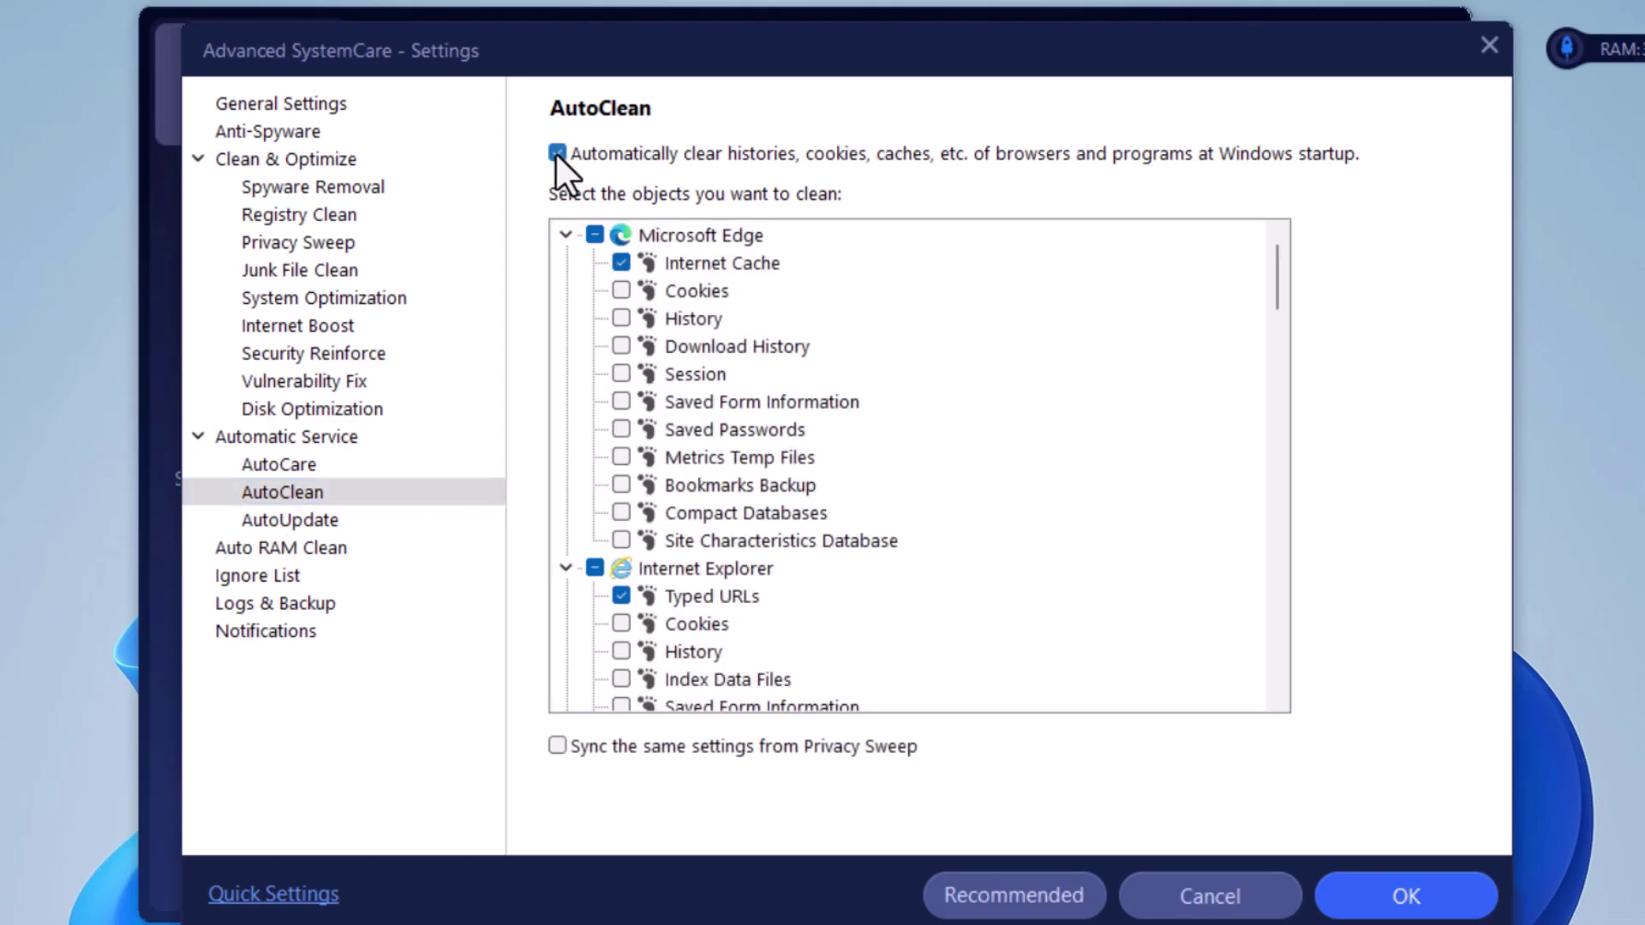
Step: Review the AutoUpdate, Auto RAM Clean, Ignore List, Logs & Backup and Notifications pages, then save with OK
click(279, 520)
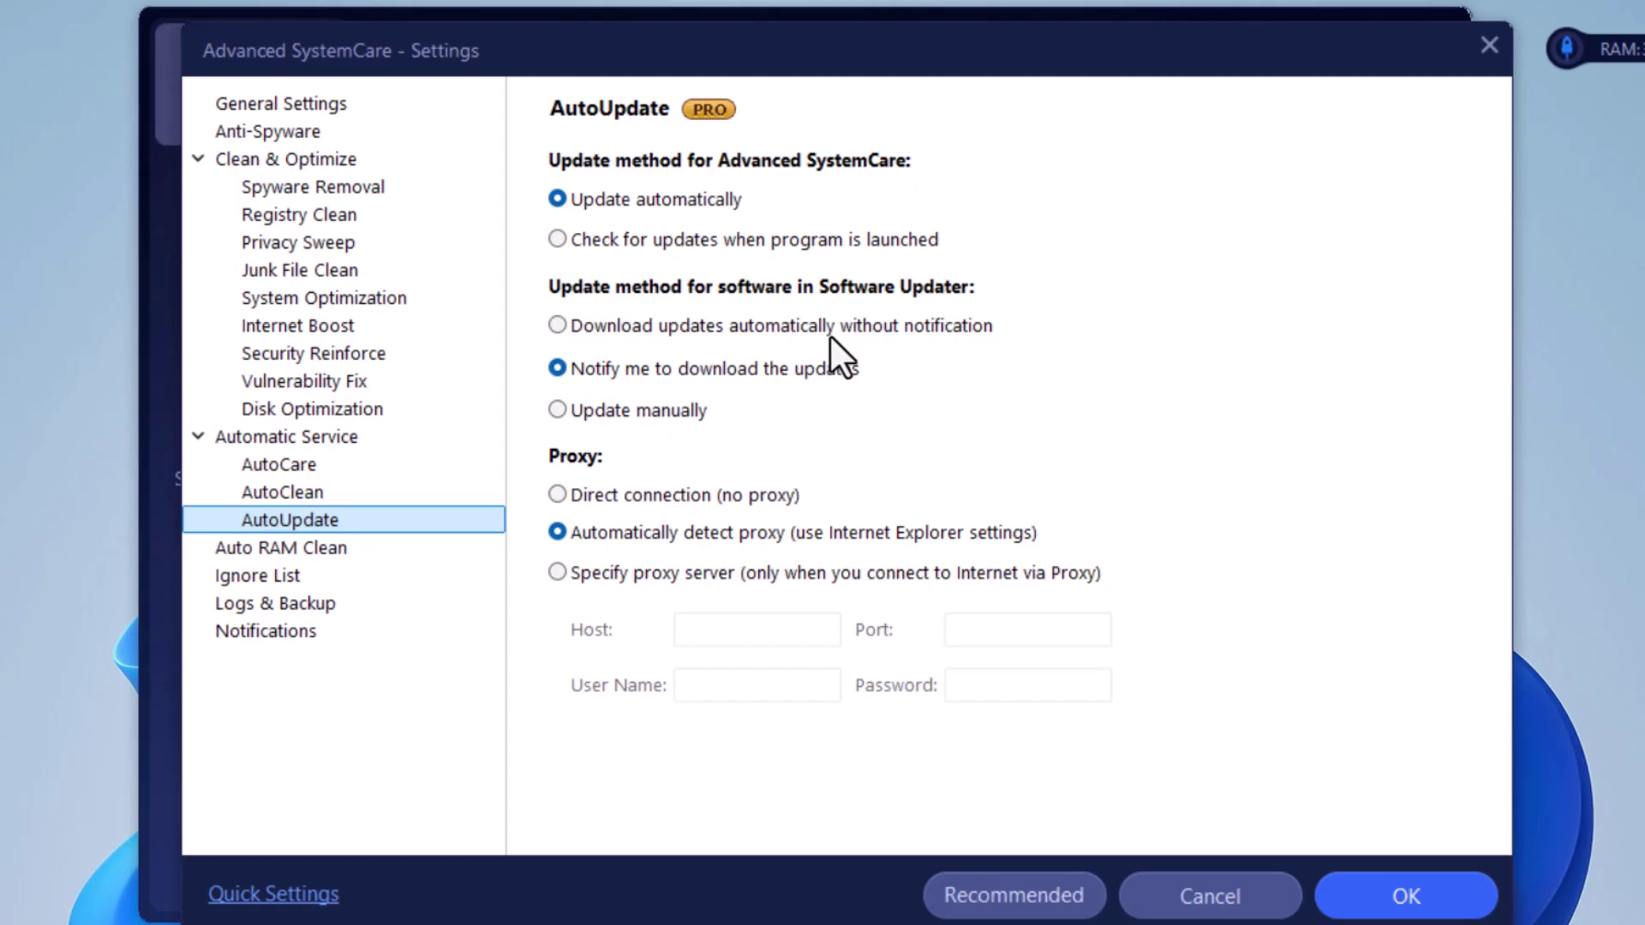
click(320, 546)
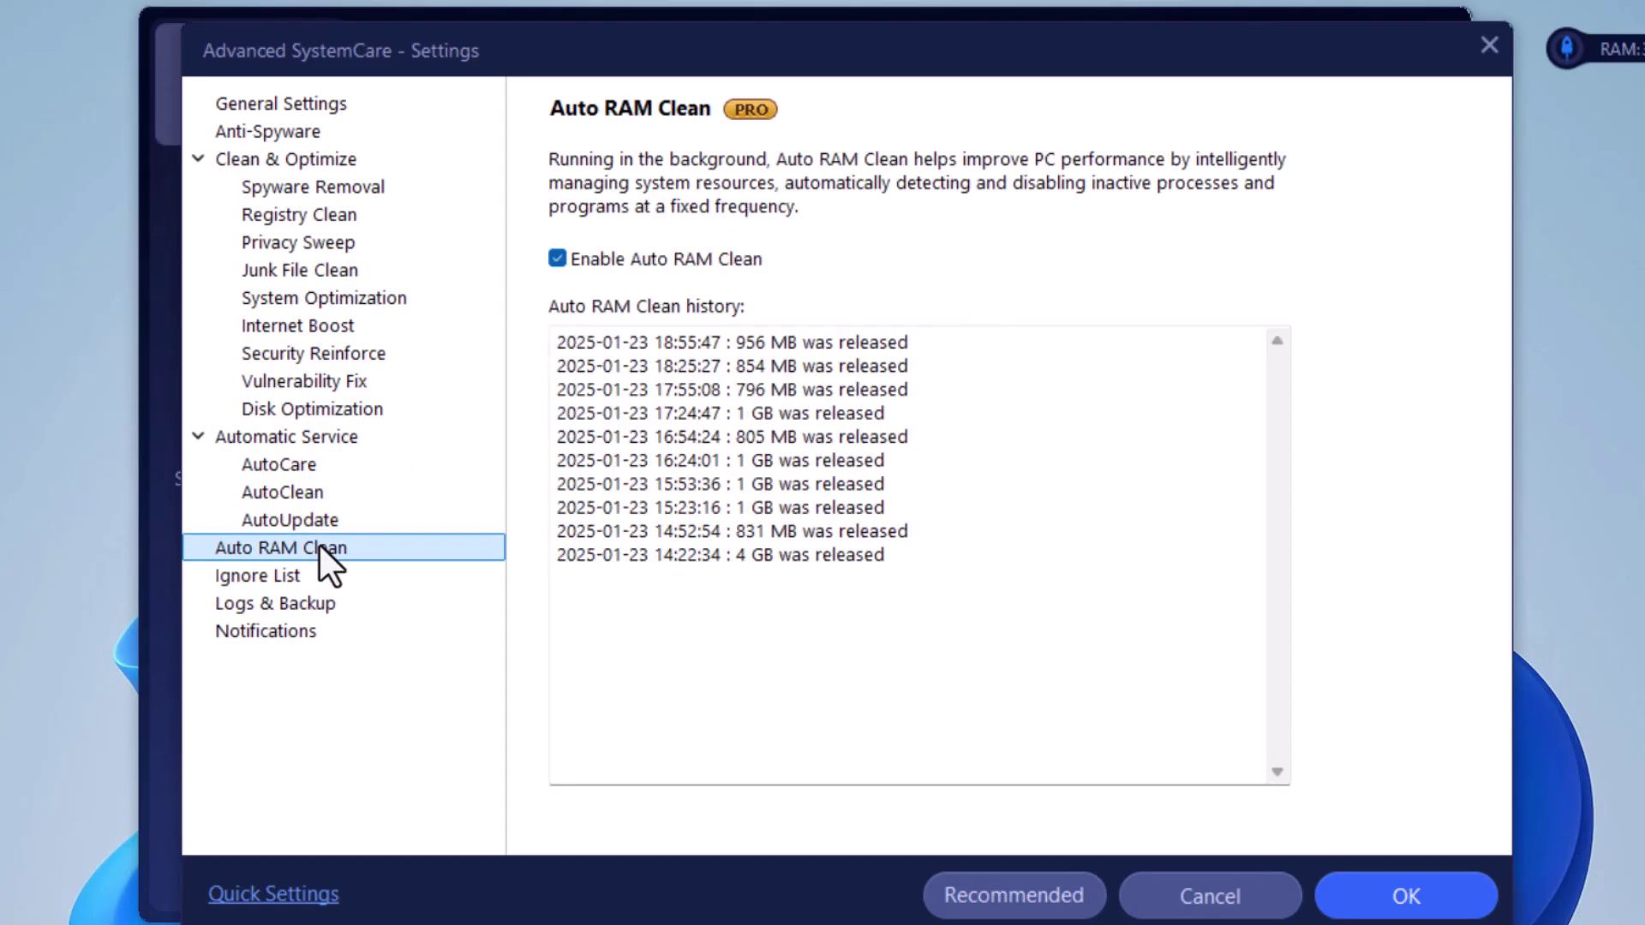
click(265, 580)
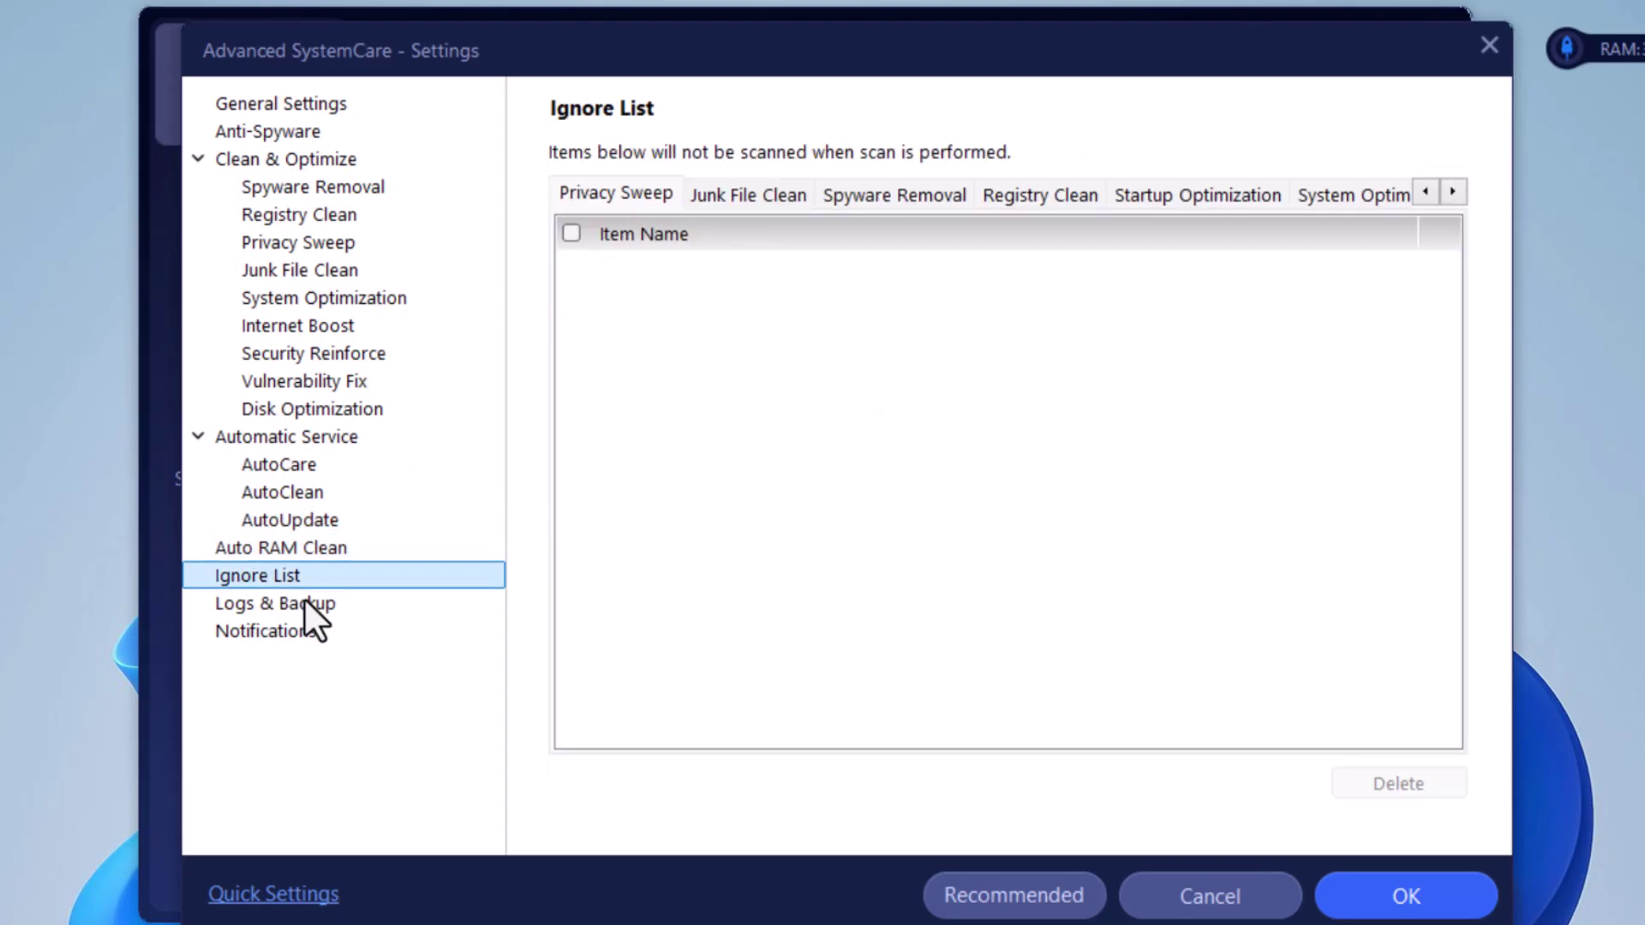
click(305, 602)
click(284, 631)
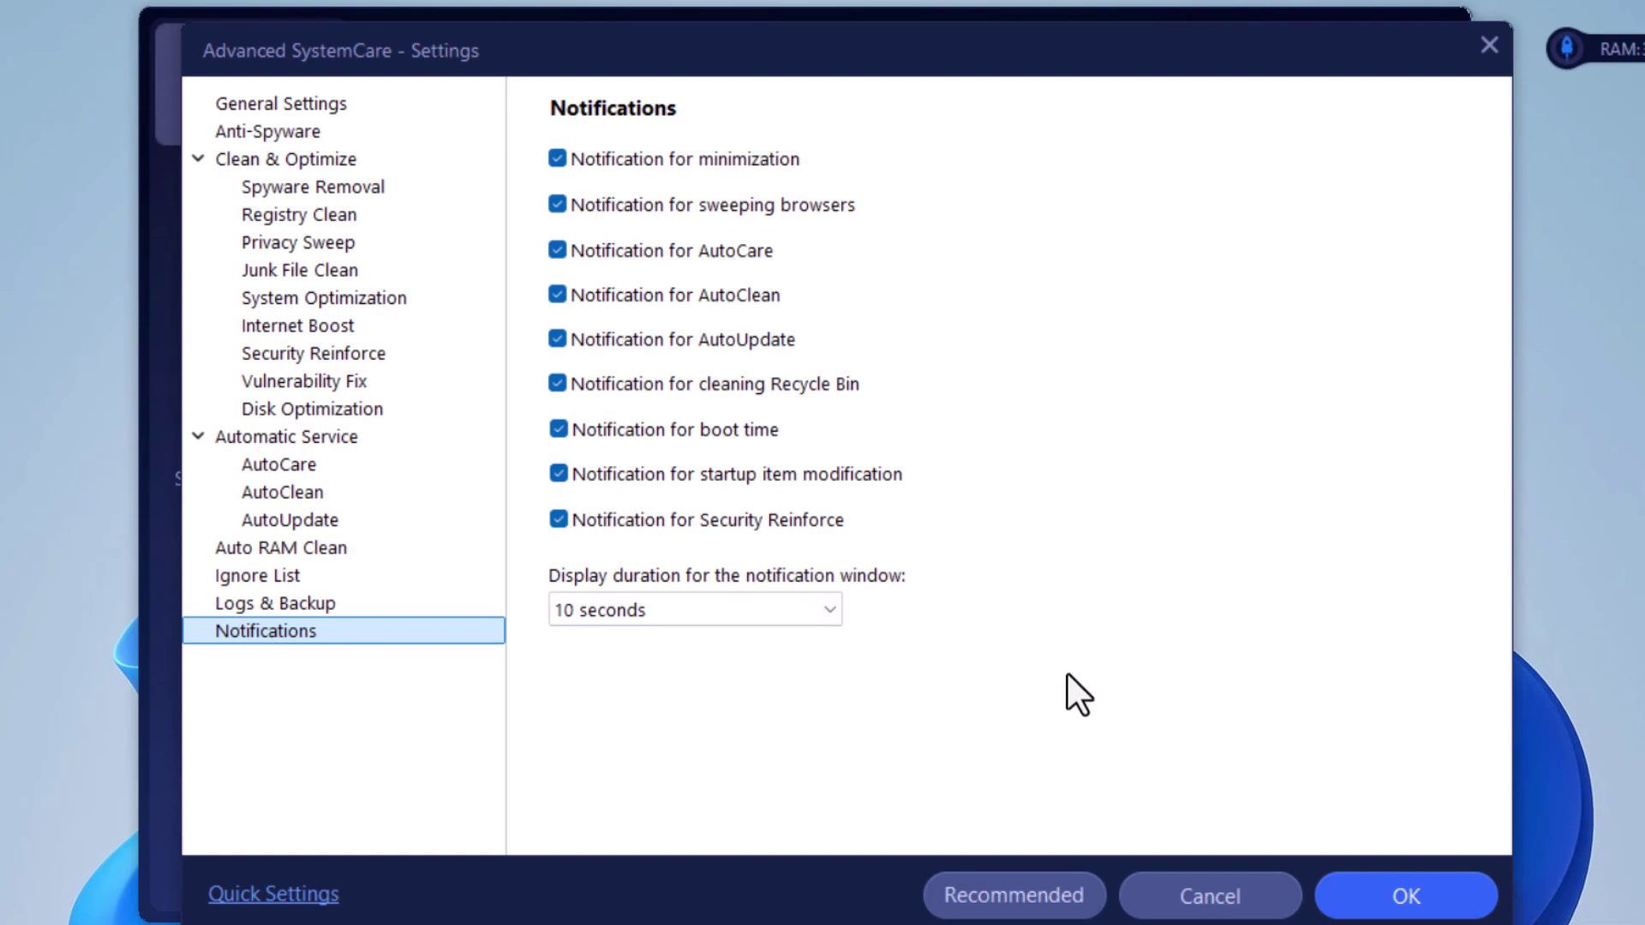
click(1409, 897)
Step: In Quick Settings, turn off AutoUpdate and Full Detection, toggle Auto RAM Clean, then close it
click(1282, 39)
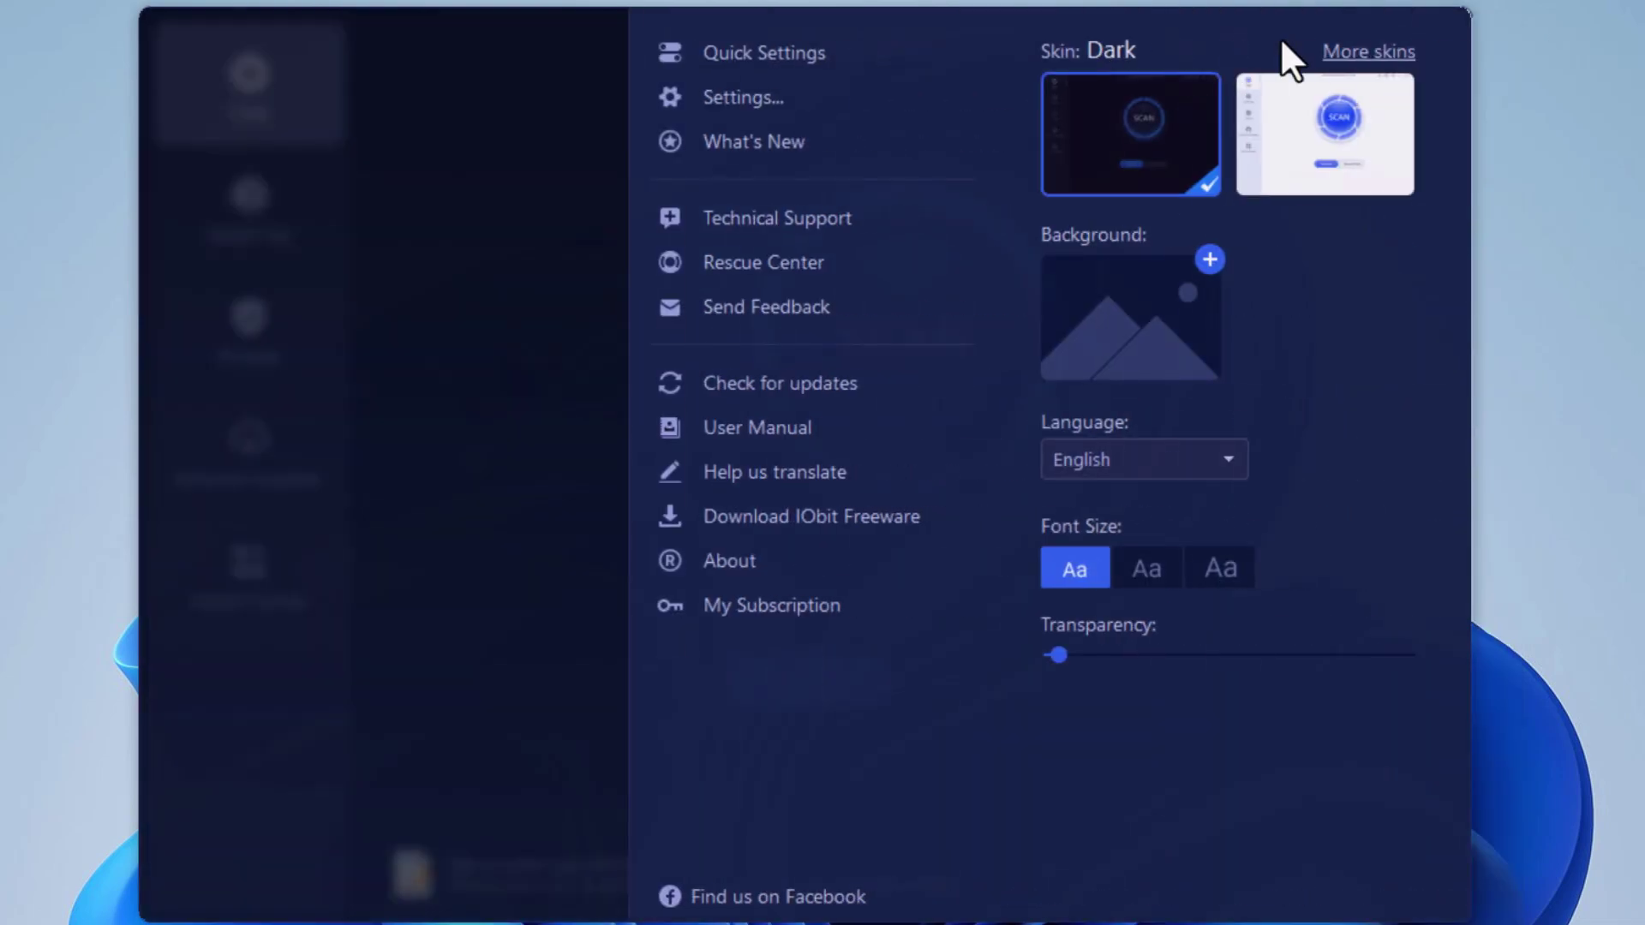
click(775, 54)
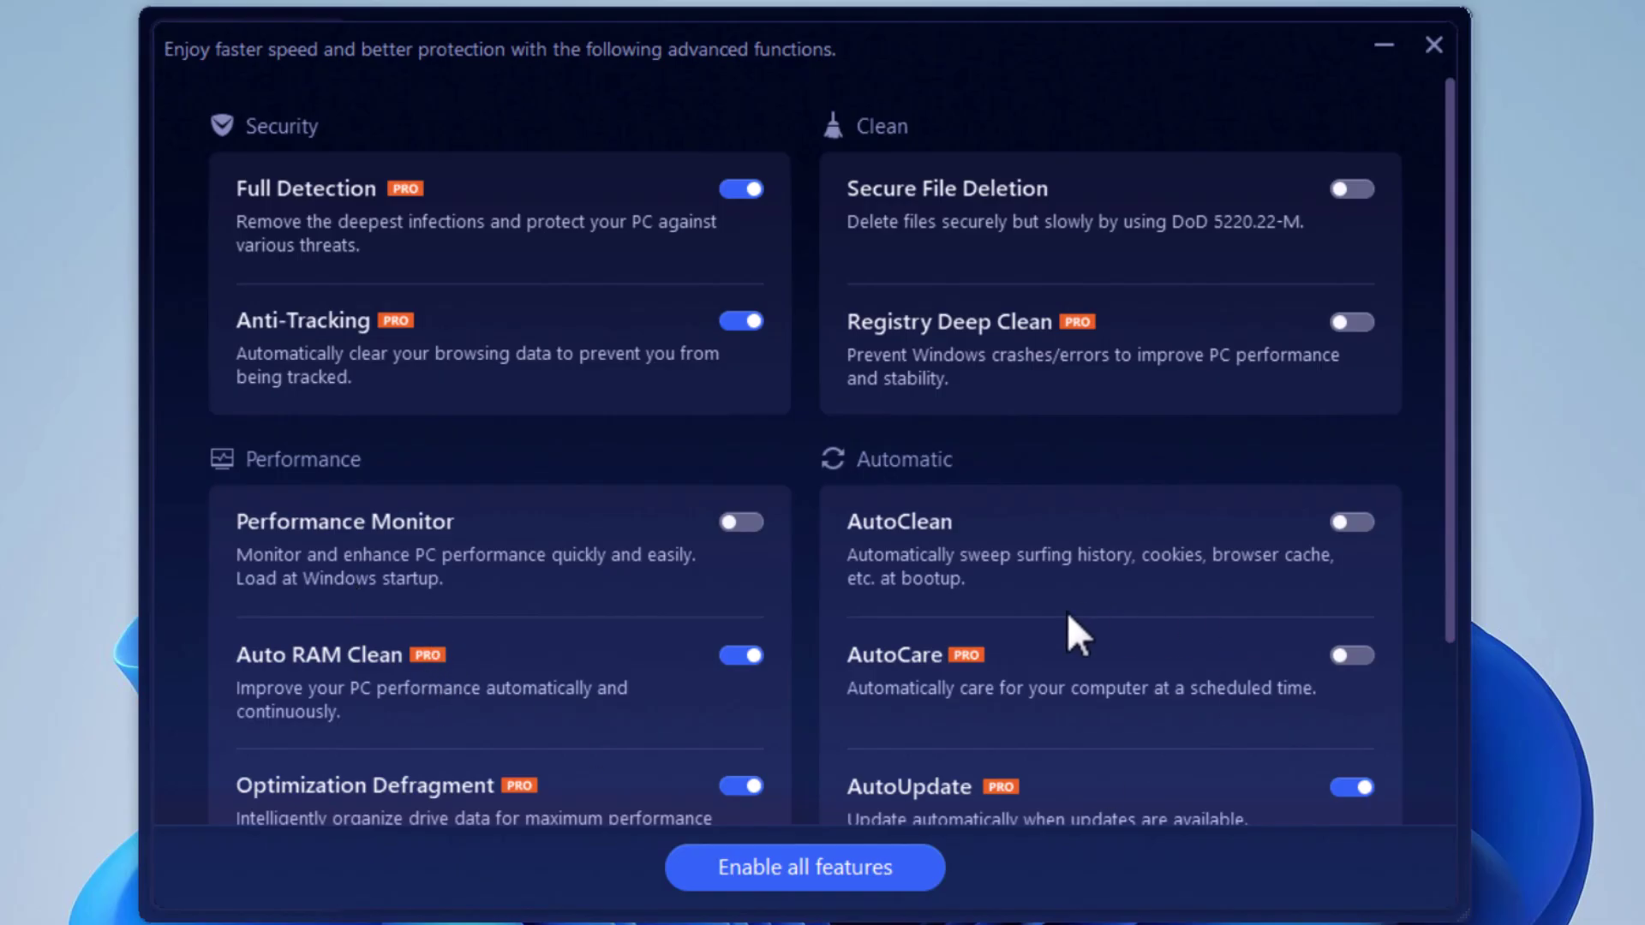
scroll(1074, 664, down, 3)
scroll(1076, 669, up, 3)
scroll(1150, 707, down, 2)
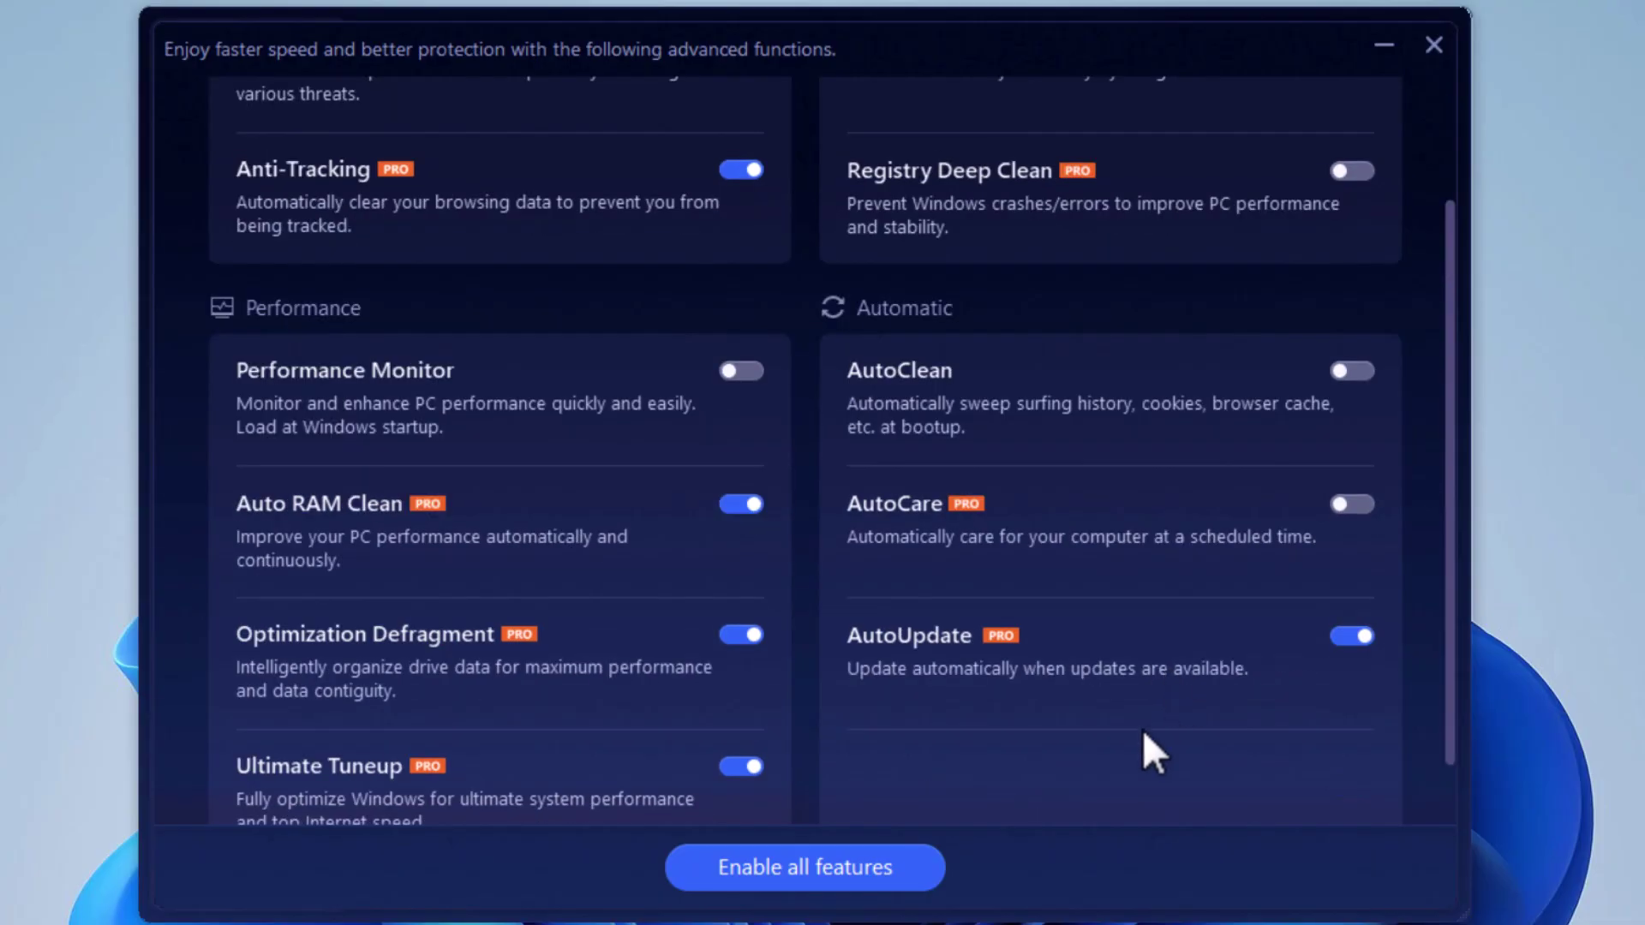
click(1354, 635)
click(733, 522)
scroll(772, 662, up, 2)
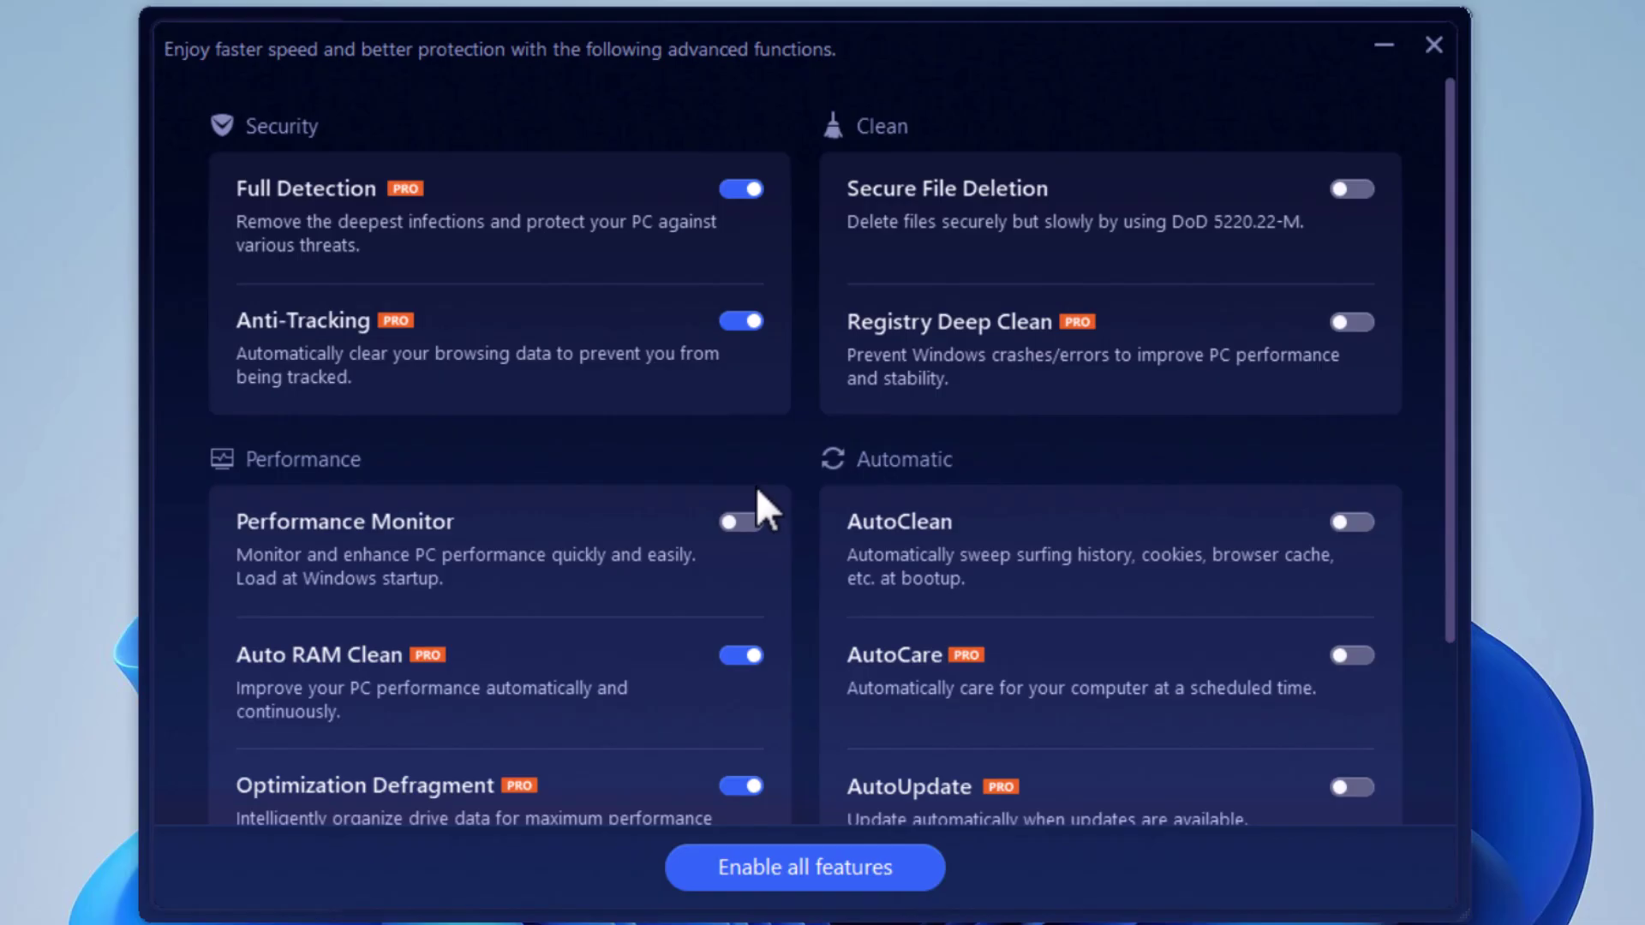
click(743, 194)
scroll(987, 718, down, 1)
scroll(987, 728, down, 3)
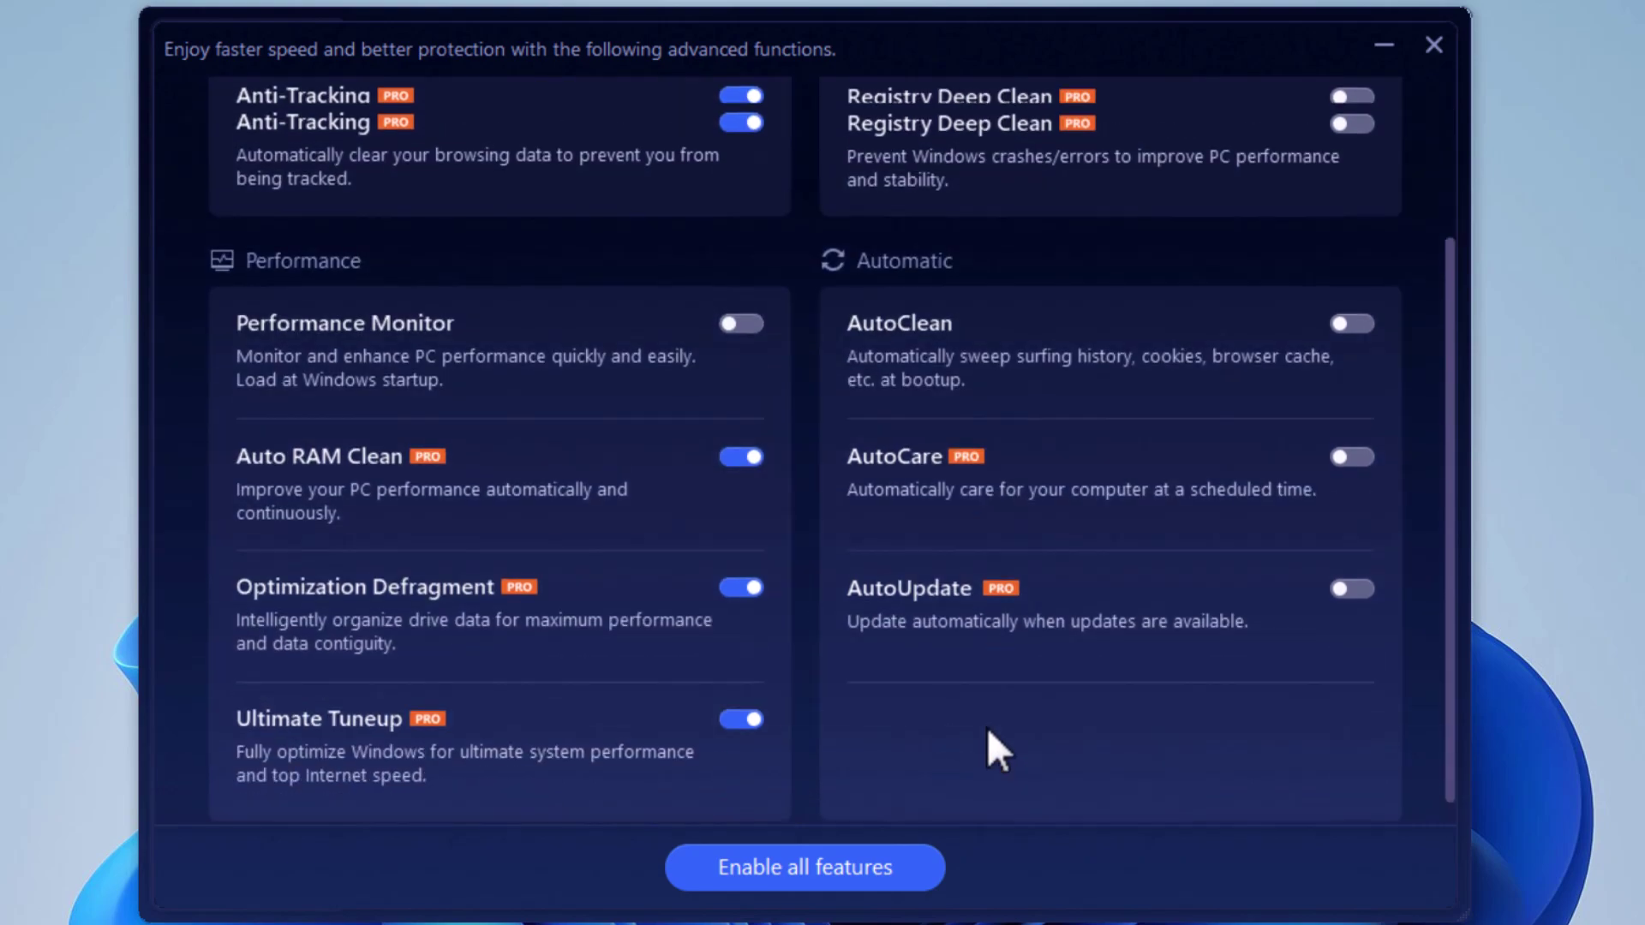
scroll(983, 750, up, 4)
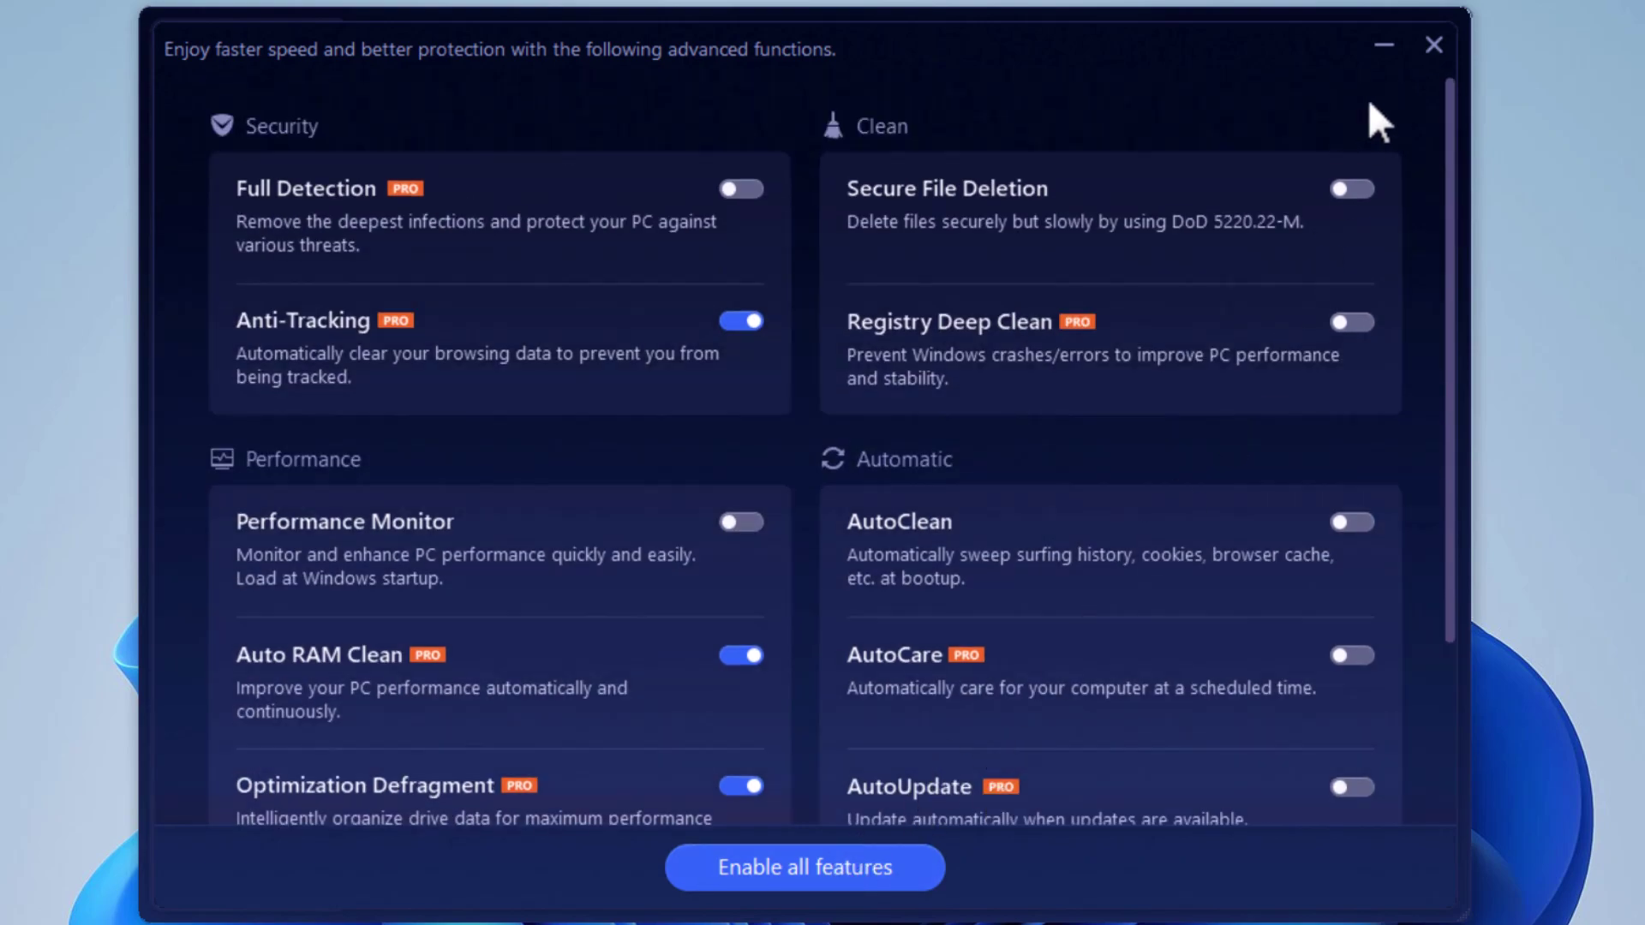
click(1432, 48)
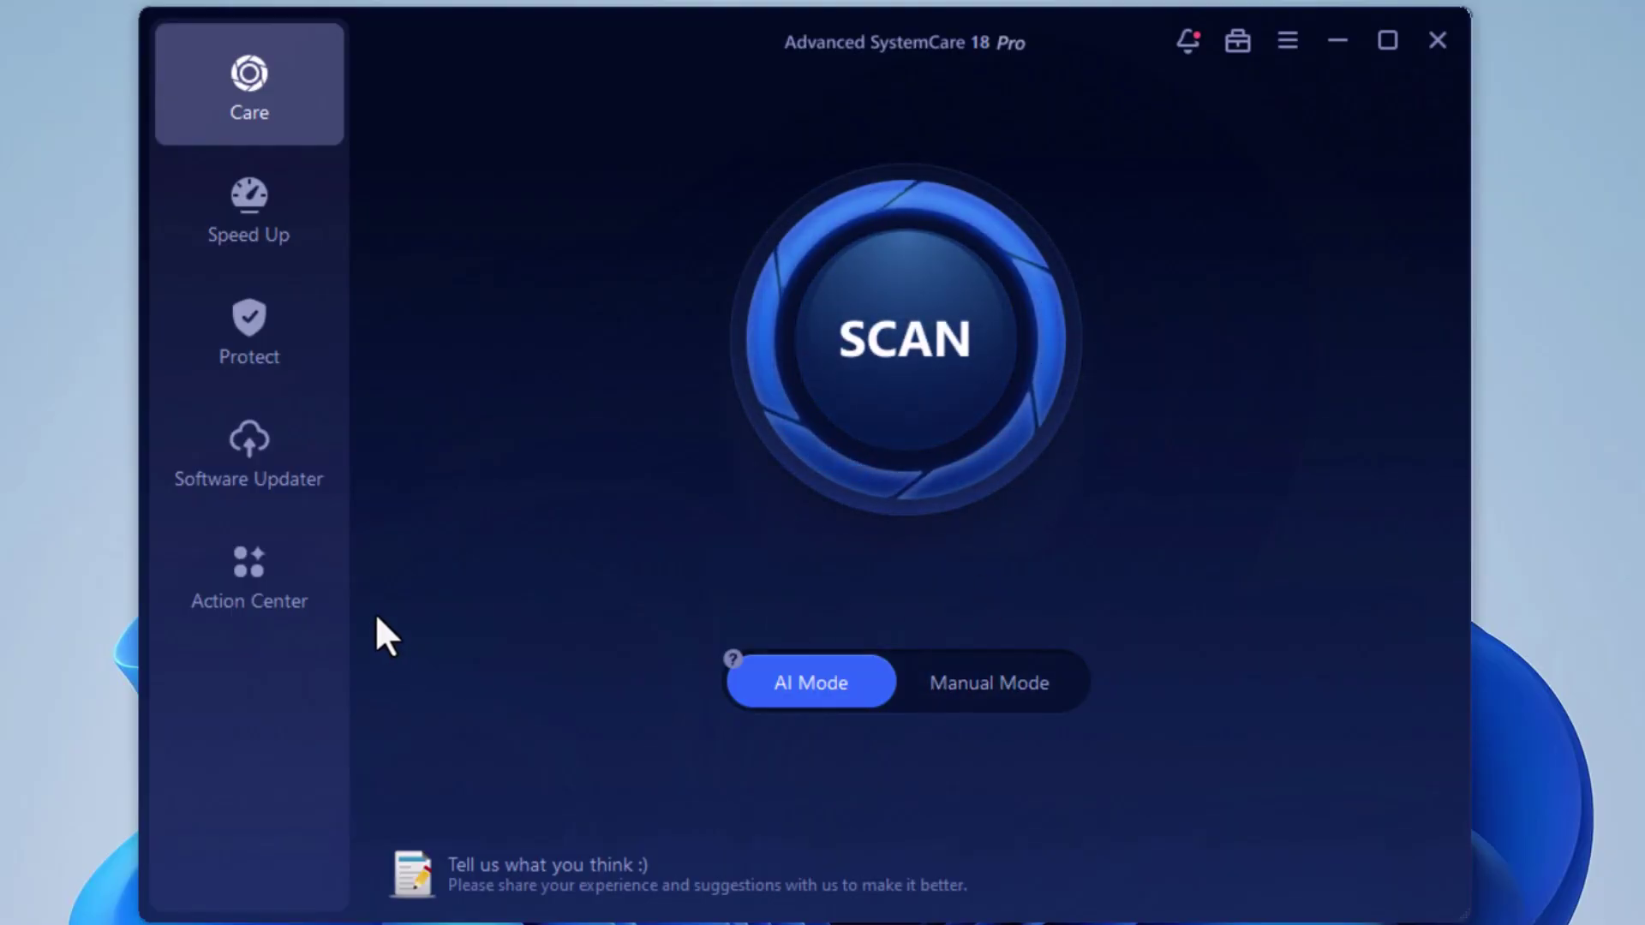
Step: Browse the Action Center product offers, then view the Protect overview
click(258, 600)
scroll(742, 587, down, 2)
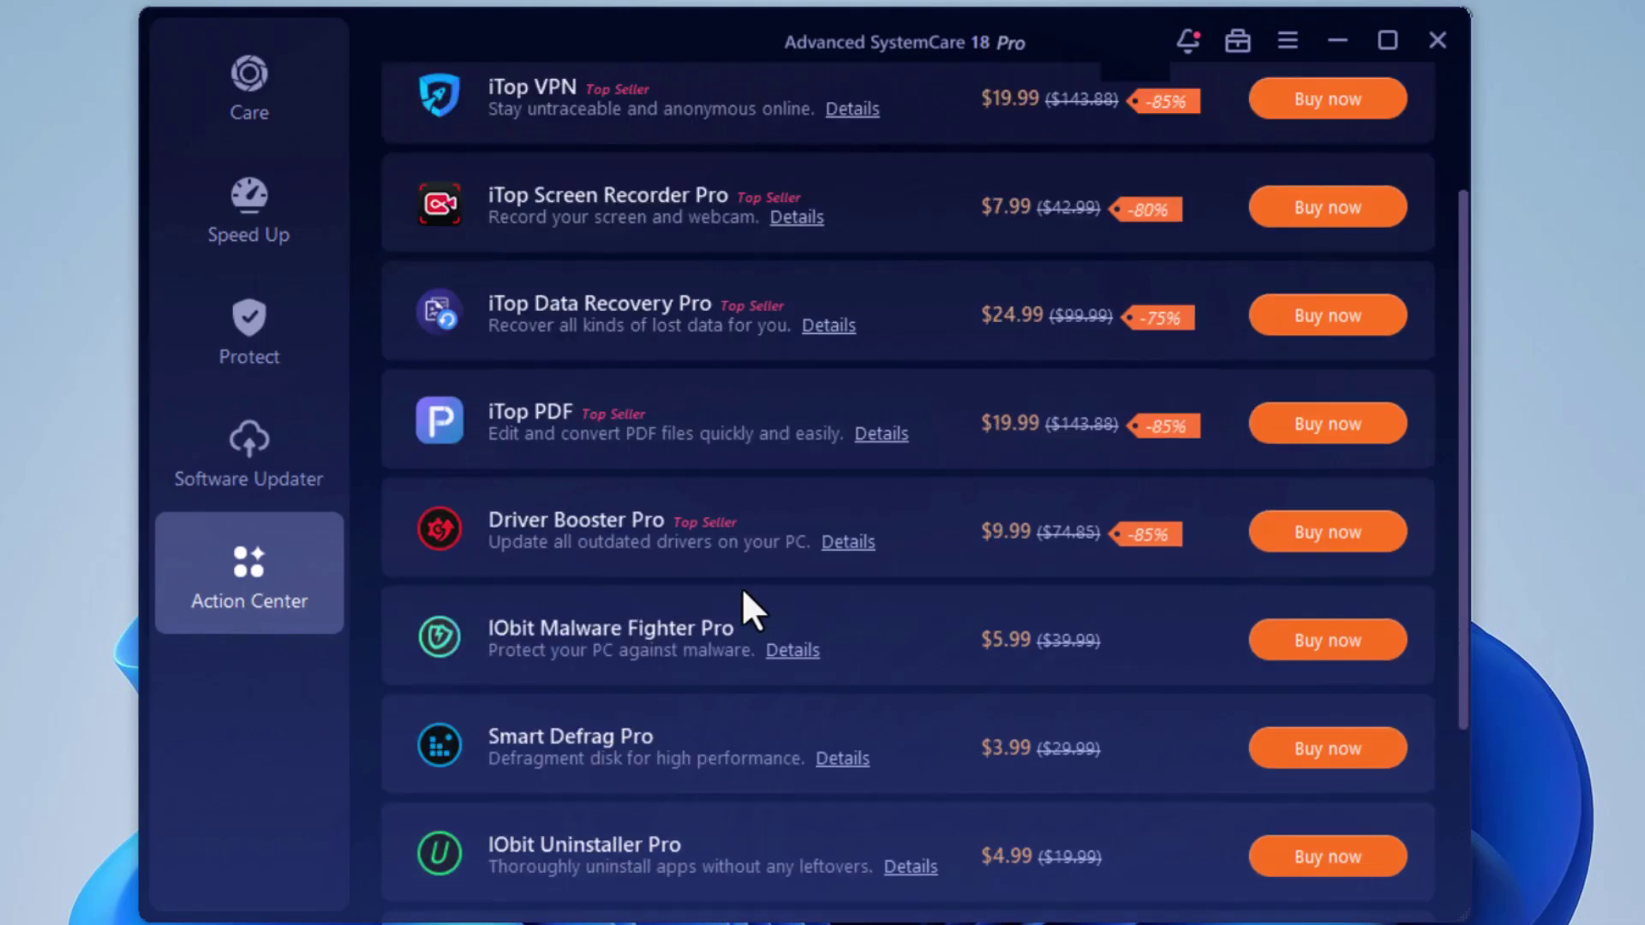
scroll(751, 640, down, 1)
scroll(751, 642, up, 3)
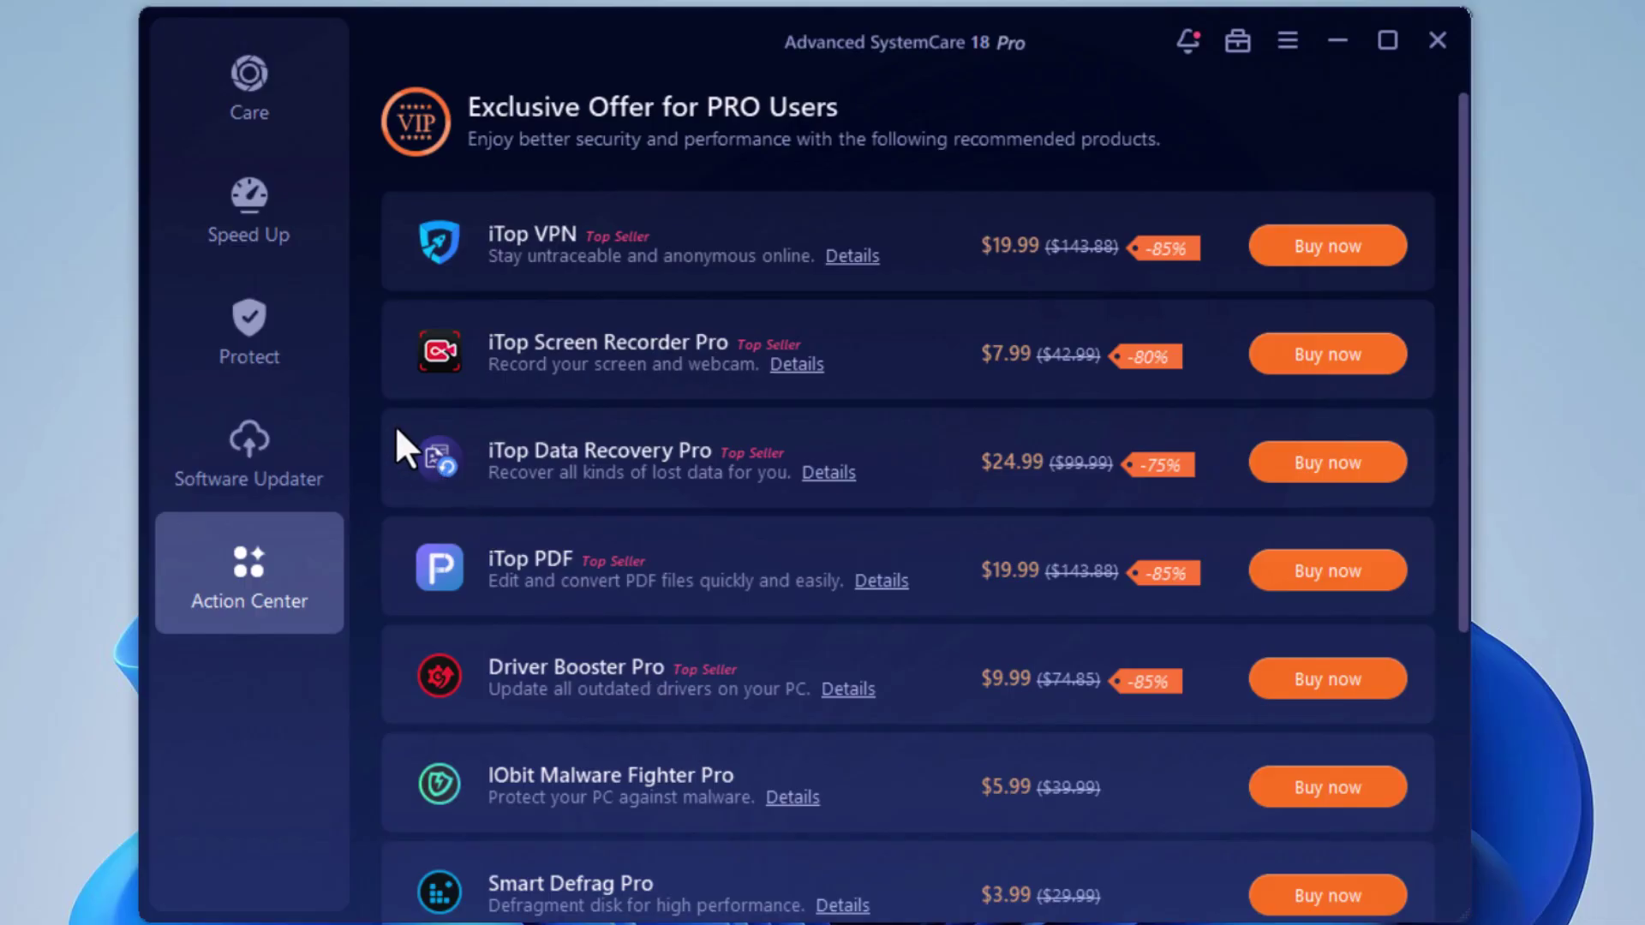
click(267, 371)
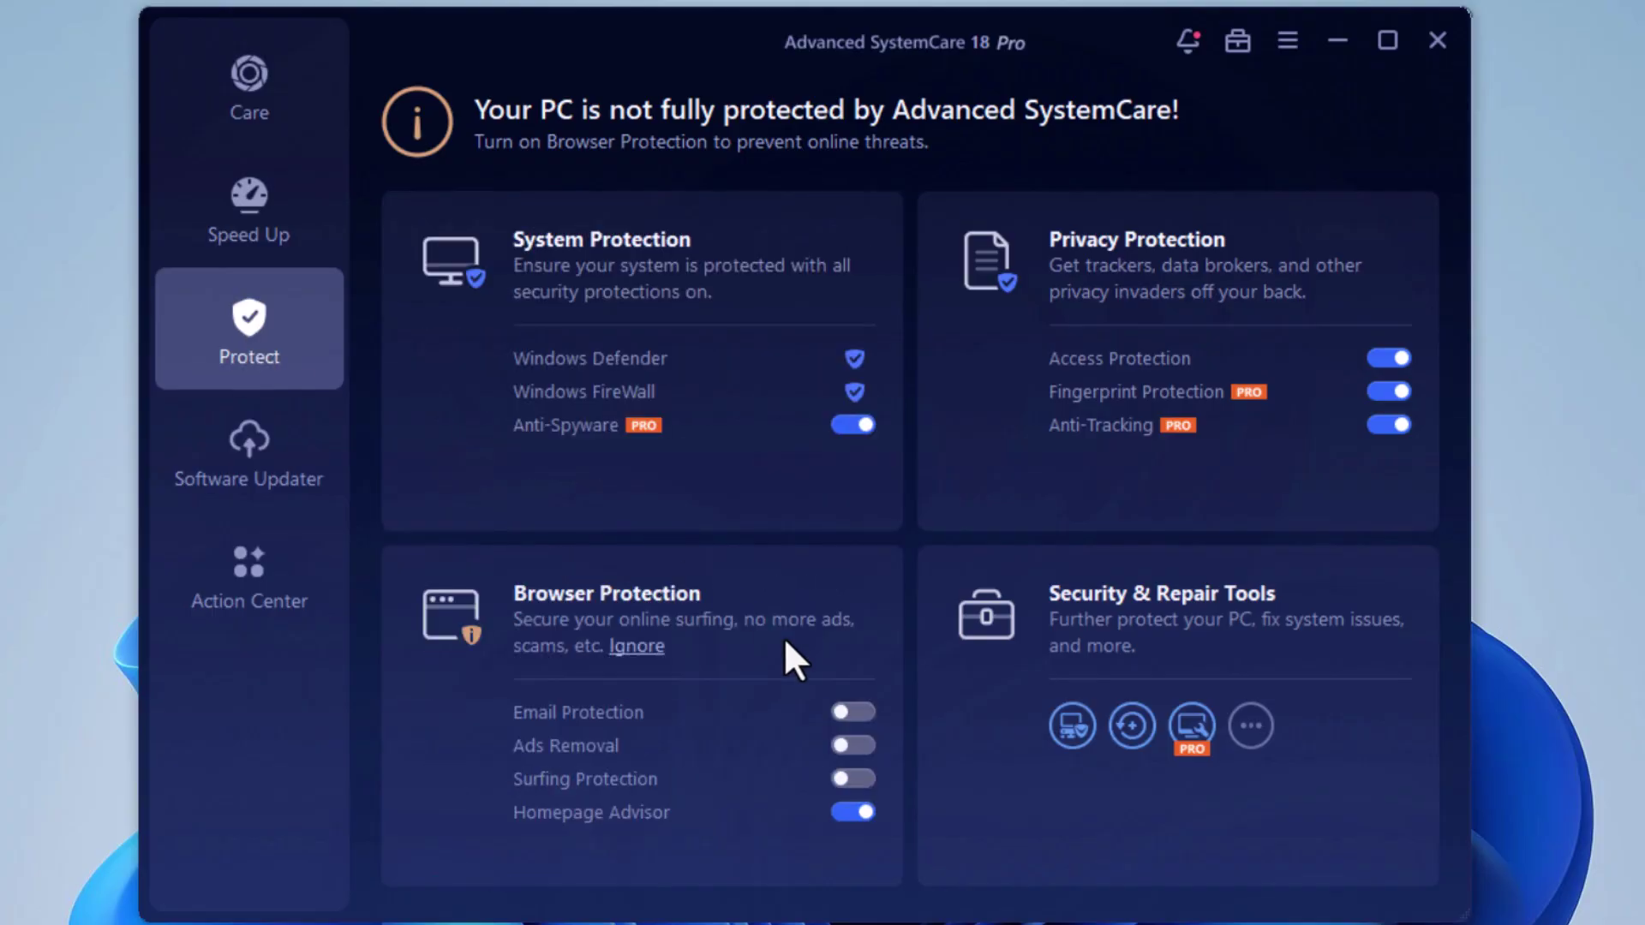
Step: On the Speed Up overview, turn off Work Mode
click(246, 209)
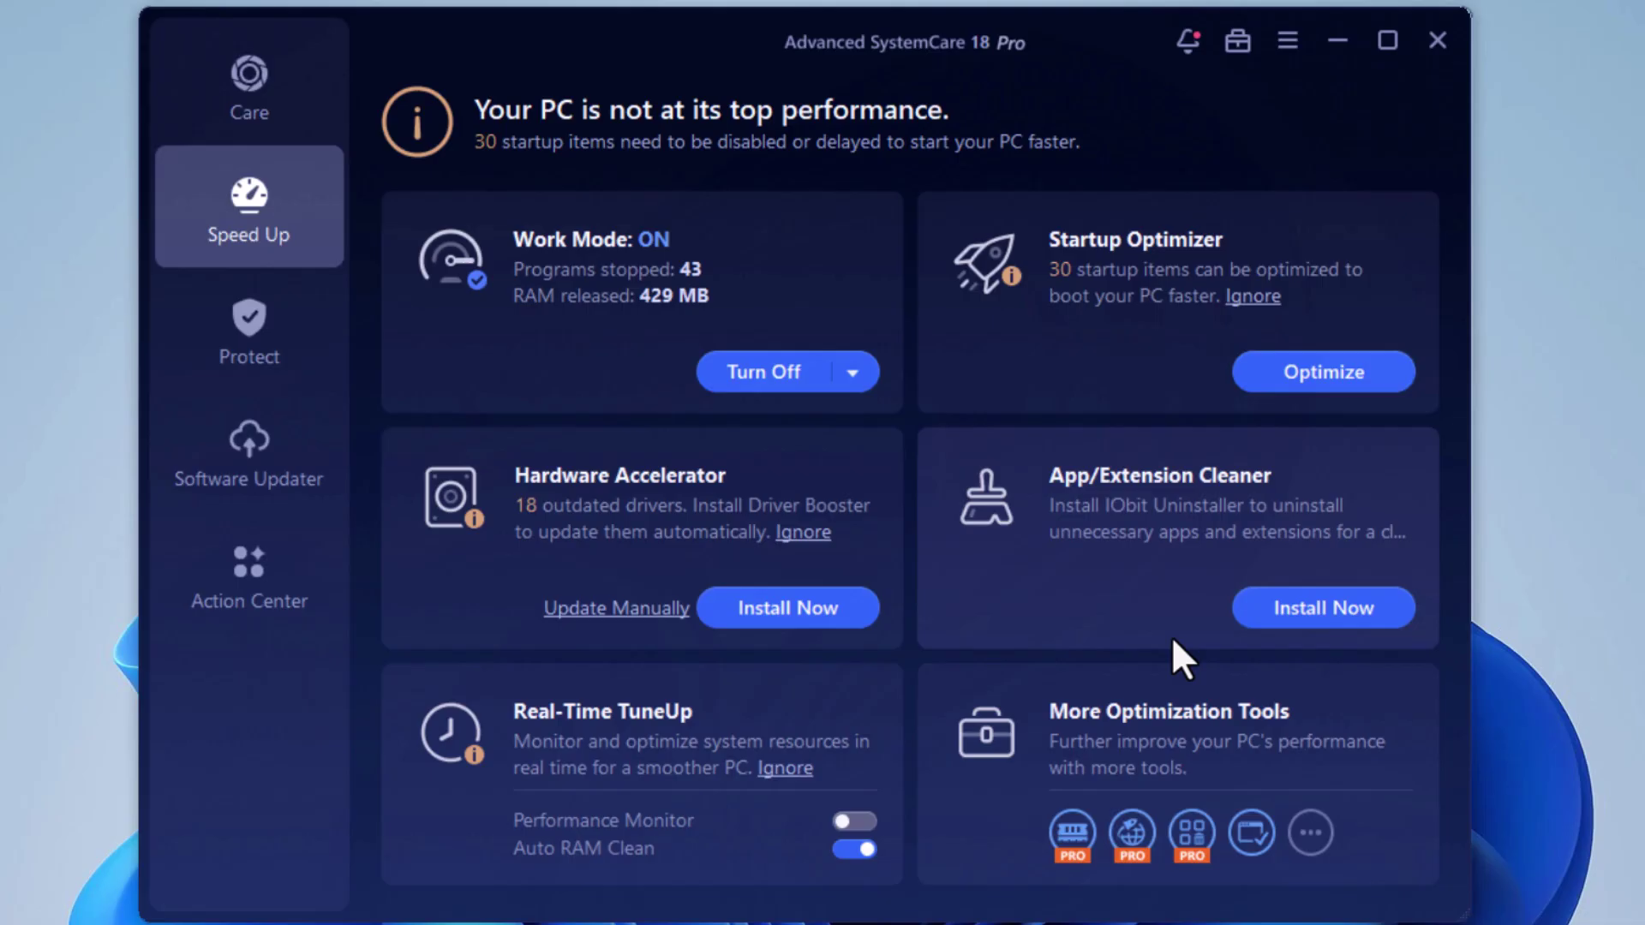
click(797, 369)
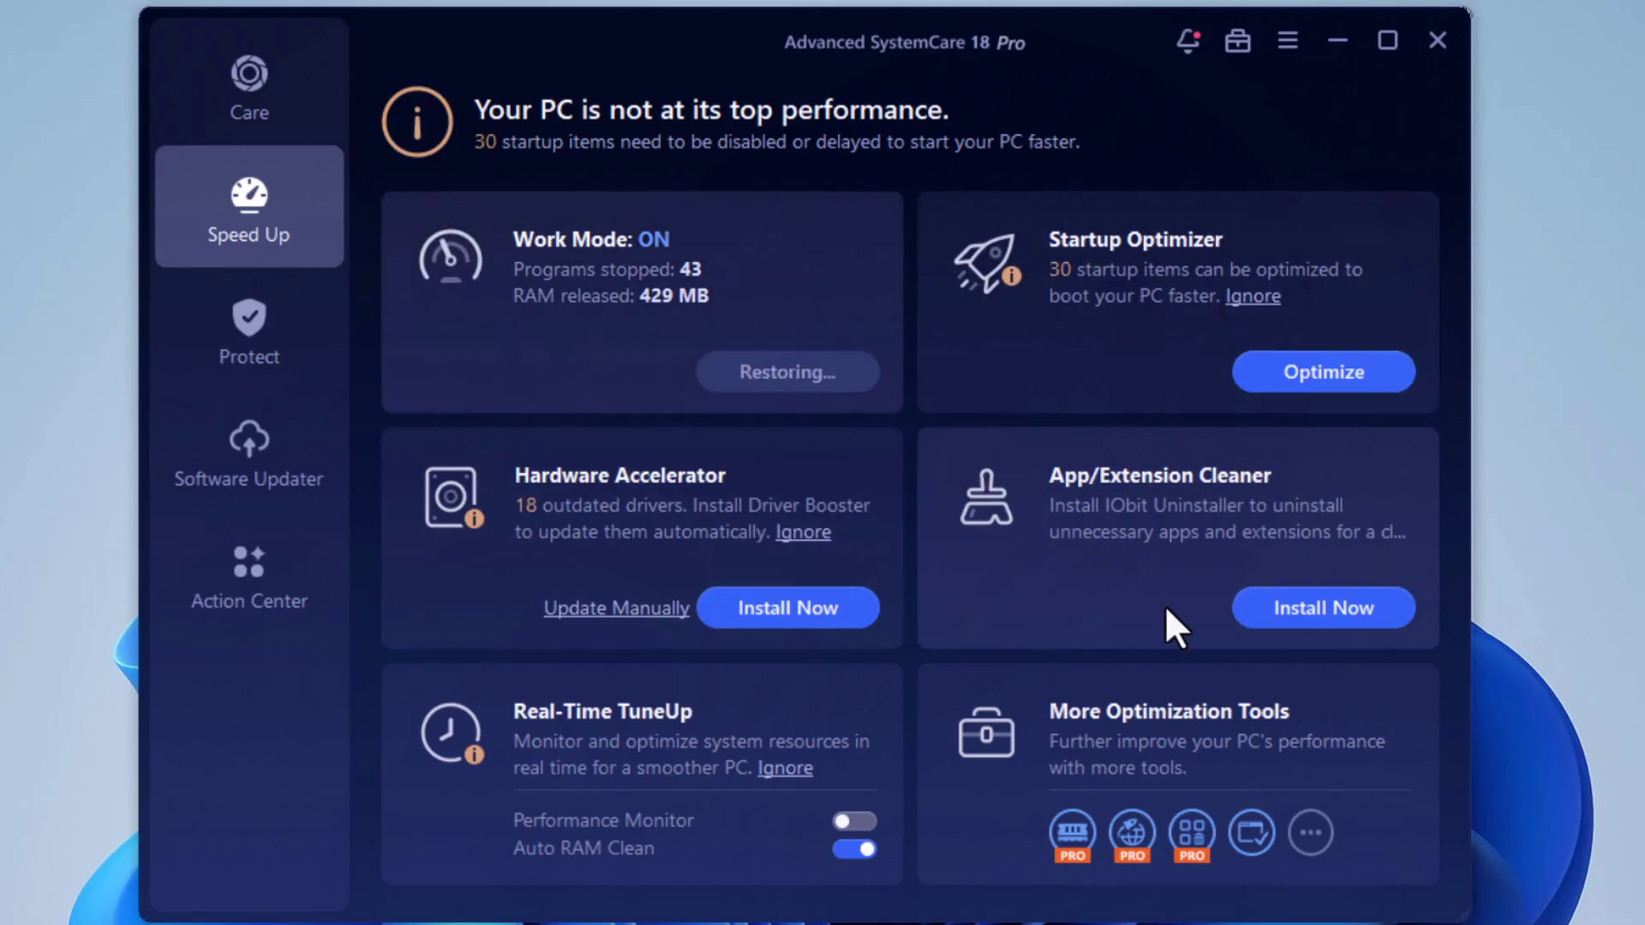